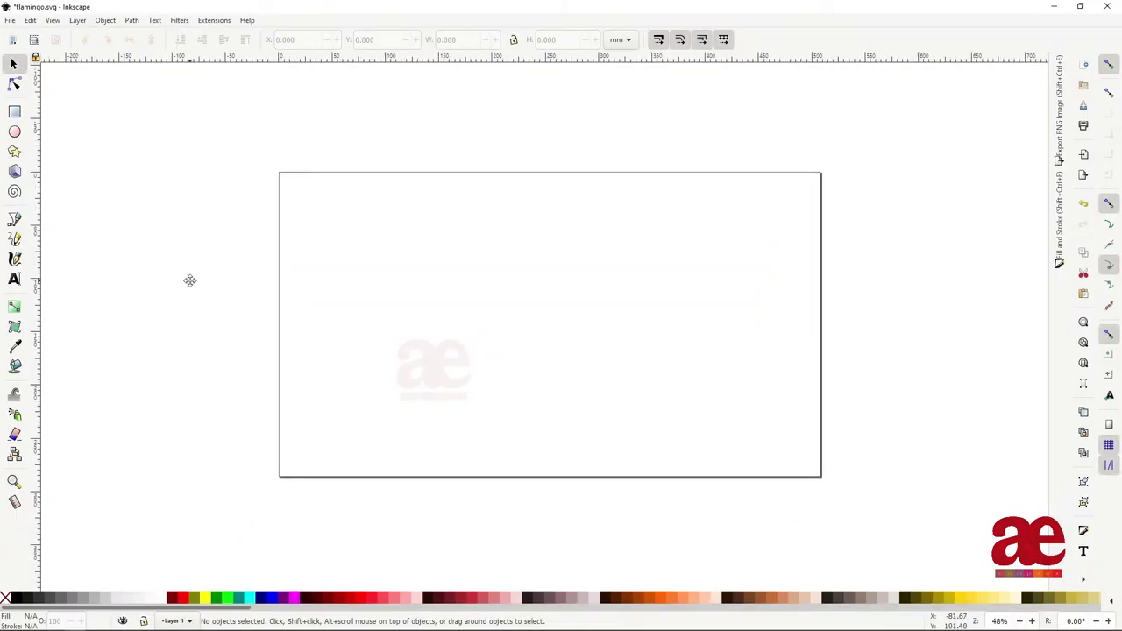
- Draw the flamingo's back, tail tip, belly and neck curves with the Bezier pen
{"action": "key", "text": "b"}
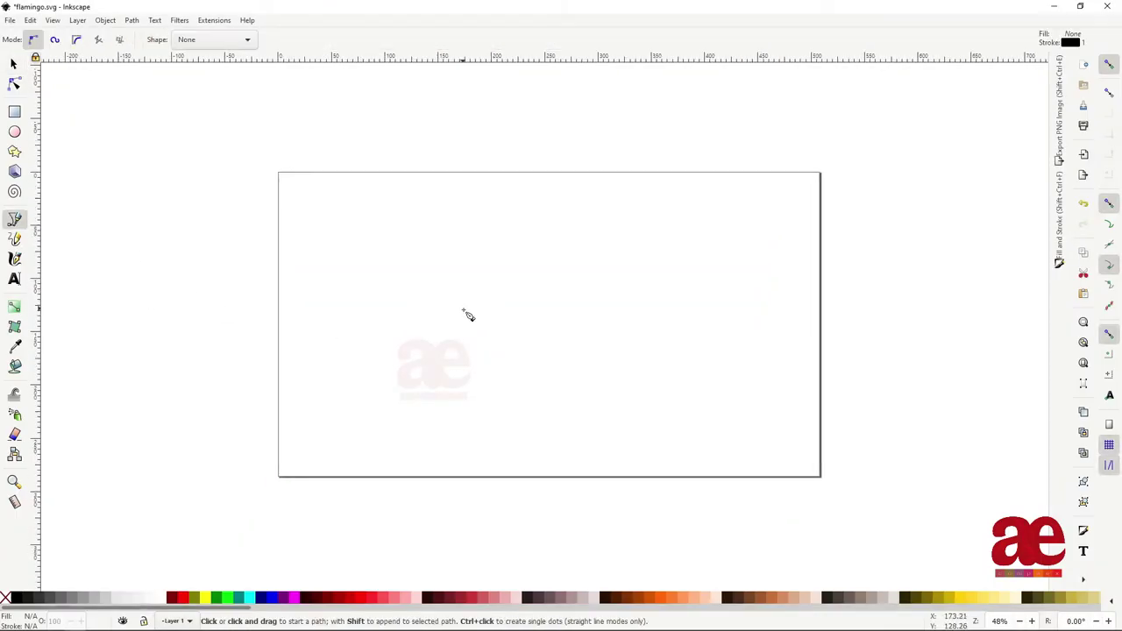
{"action": "left_click", "coordinate": [466, 318]}
{"action": "left_click_drag", "start_coordinate": [514, 284], "coordinate": [549, 283]}
{"action": "left_click", "coordinate": [665, 344]}
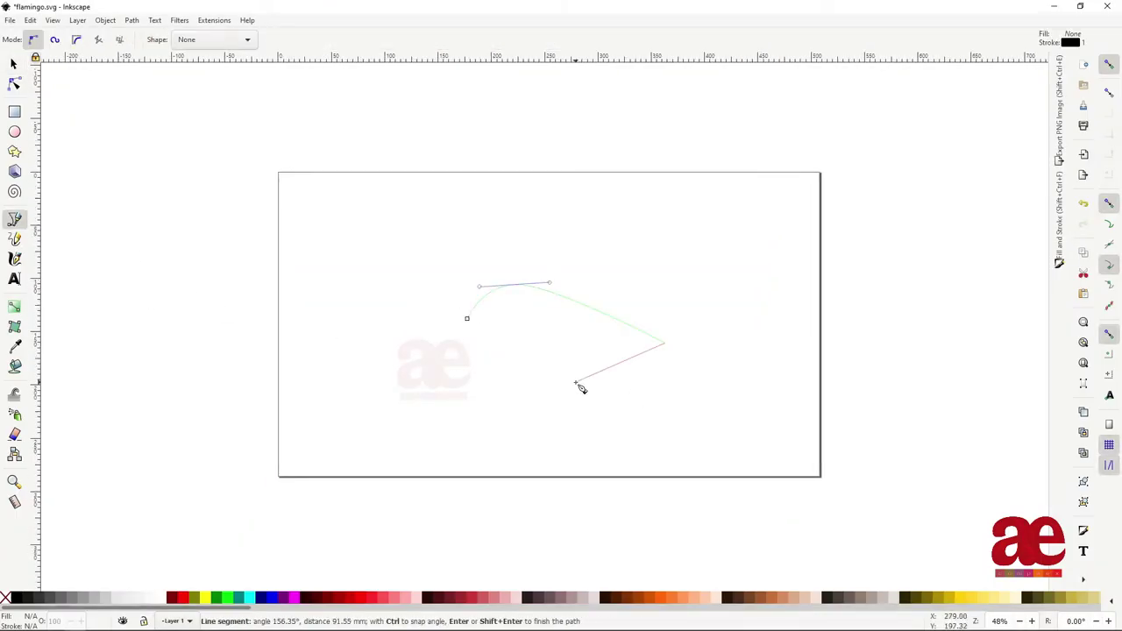
{"action": "left_click_drag", "start_coordinate": [583, 377], "coordinate": [460, 373]}
{"action": "left_click_drag", "start_coordinate": [392, 293], "coordinate": [433, 251]}
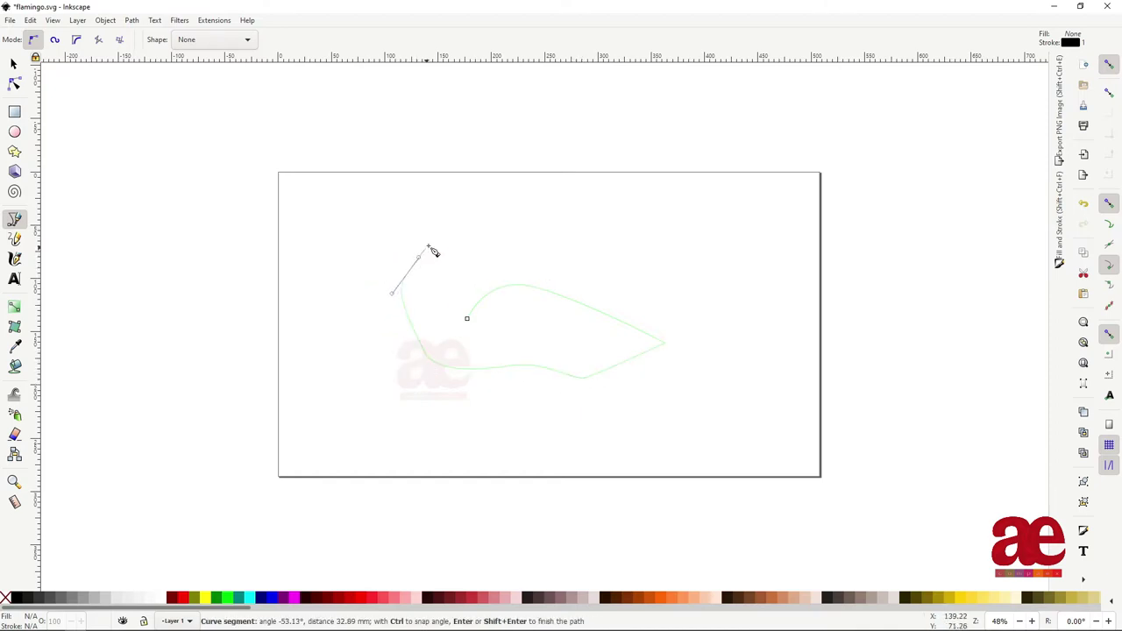
{"action": "left_click_drag", "start_coordinate": [480, 171], "coordinate": [475, 155]}
- Add the head and beak points and close the flamingo outline
{"action": "left_click", "coordinate": [386, 191]}
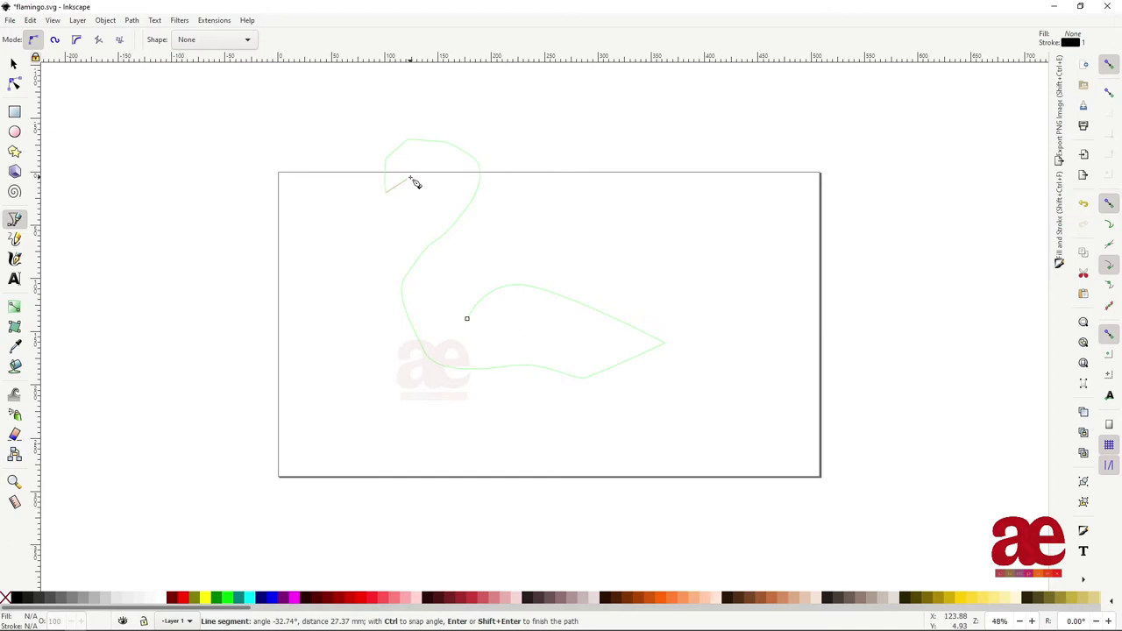
{"action": "key", "text": "BackSpace"}
{"action": "key", "text": "BackSpace"}
{"action": "left_click", "coordinate": [427, 208]}
{"action": "left_click", "coordinate": [371, 219]}
{"action": "left_click", "coordinate": [472, 227]}
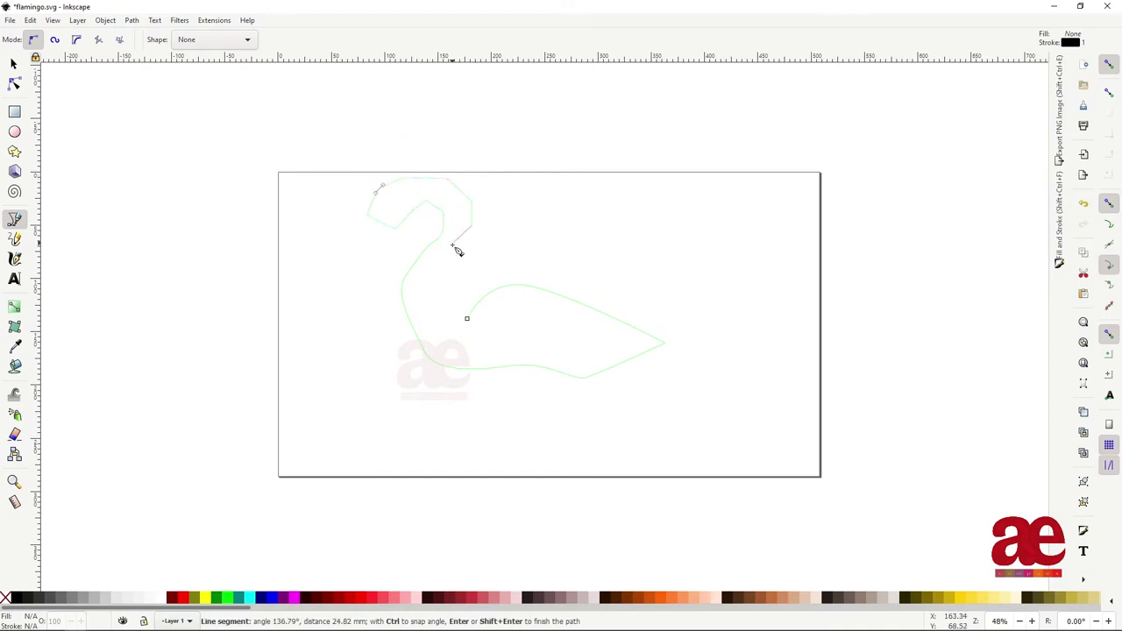
{"action": "left_click", "coordinate": [466, 318]}
- Fill the flamingo with a pinkish red from the palette
{"action": "scroll", "coordinate": [452, 281], "scroll_direction": "up", "scroll_amount": 1}
{"action": "scroll", "coordinate": [445, 258], "scroll_direction": "up", "scroll_amount": 1}
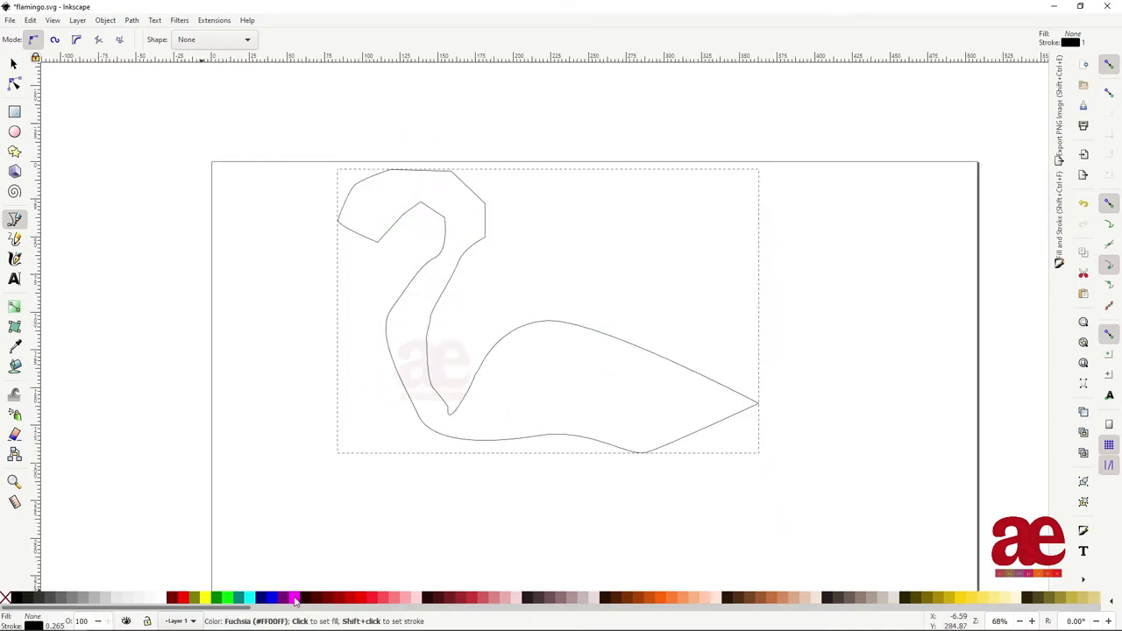
{"action": "left_click", "coordinate": [359, 599]}
{"action": "left_click", "coordinate": [456, 600]}
{"action": "left_click", "coordinate": [478, 600]}
{"action": "left_click", "coordinate": [381, 602]}
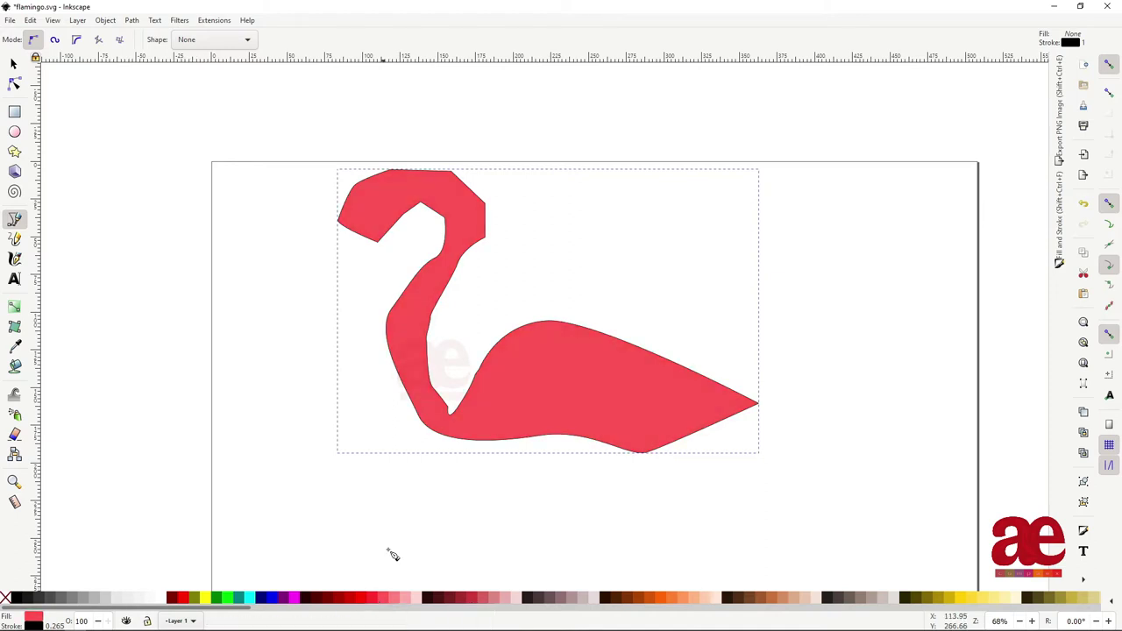
- Remove the flamingo's outline stroke in Fill and Stroke
{"action": "left_click", "coordinate": [1059, 219]}
{"action": "left_click", "coordinate": [921, 83]}
{"action": "left_click", "coordinate": [841, 110]}
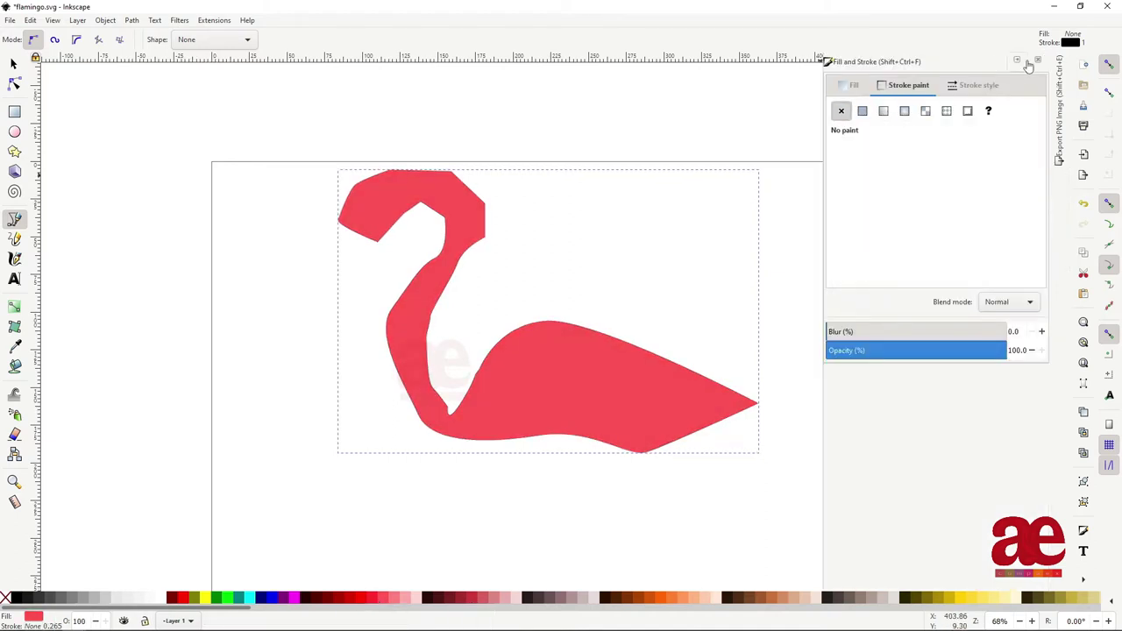
{"action": "scroll", "coordinate": [430, 234], "scroll_direction": "up", "scroll_amount": 1}
- Delete the extra head node and round the head and beak tip with the Node tool
{"action": "key", "text": "n"}
{"action": "key", "text": "Delete"}
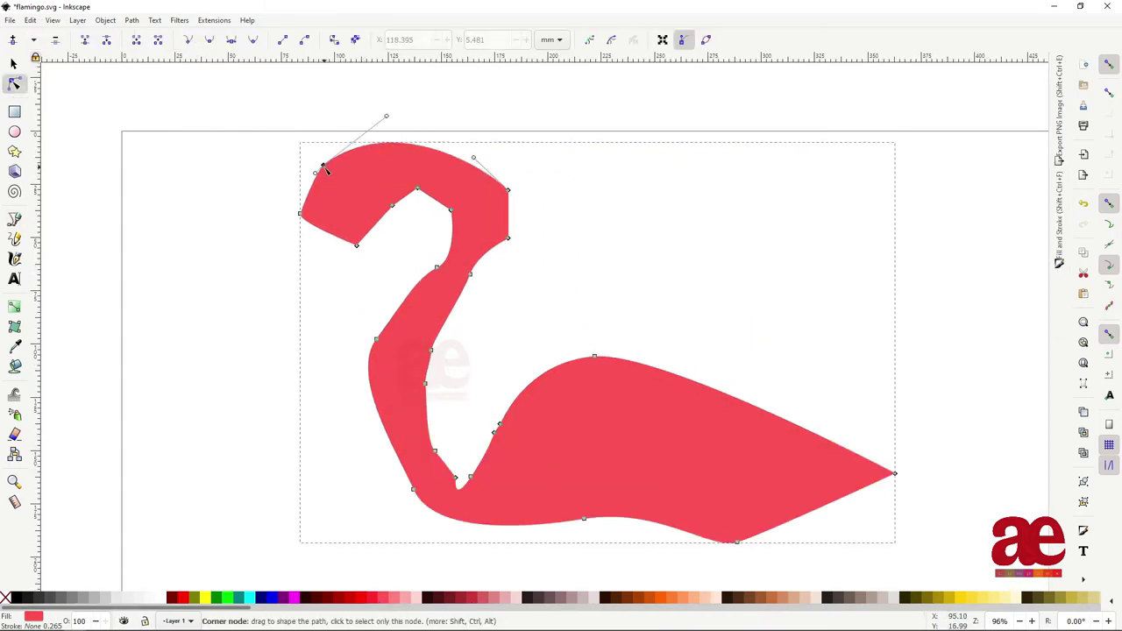
{"action": "left_click_drag", "start_coordinate": [478, 202], "coordinate": [506, 214]}
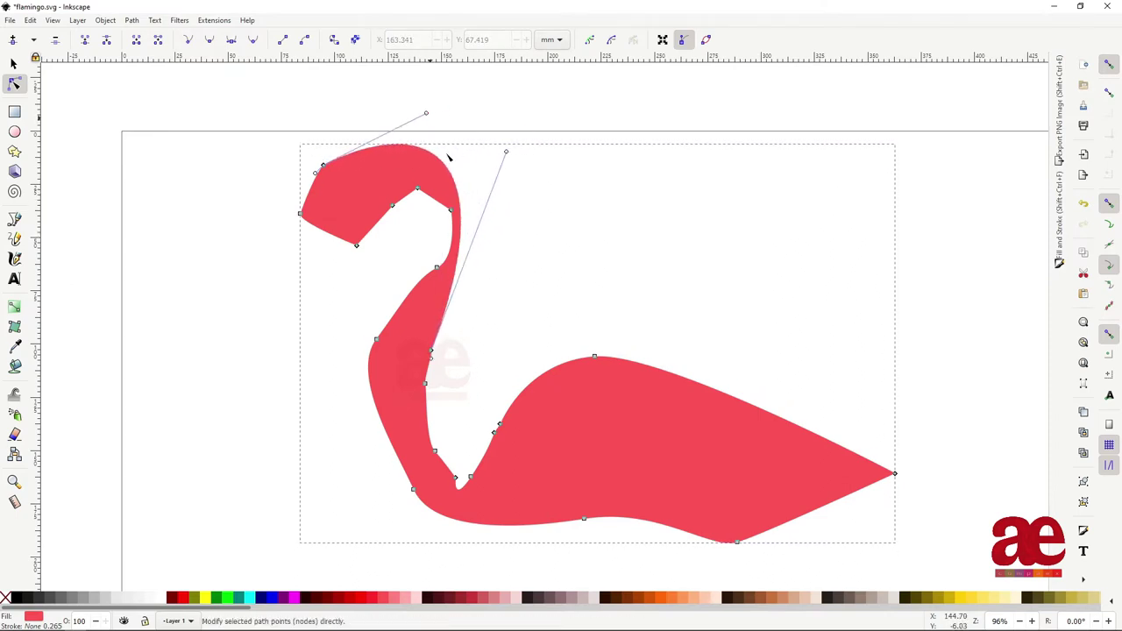
{"action": "left_click_drag", "start_coordinate": [322, 165], "coordinate": [366, 172]}
{"action": "left_click_drag", "start_coordinate": [467, 125], "coordinate": [422, 121]}
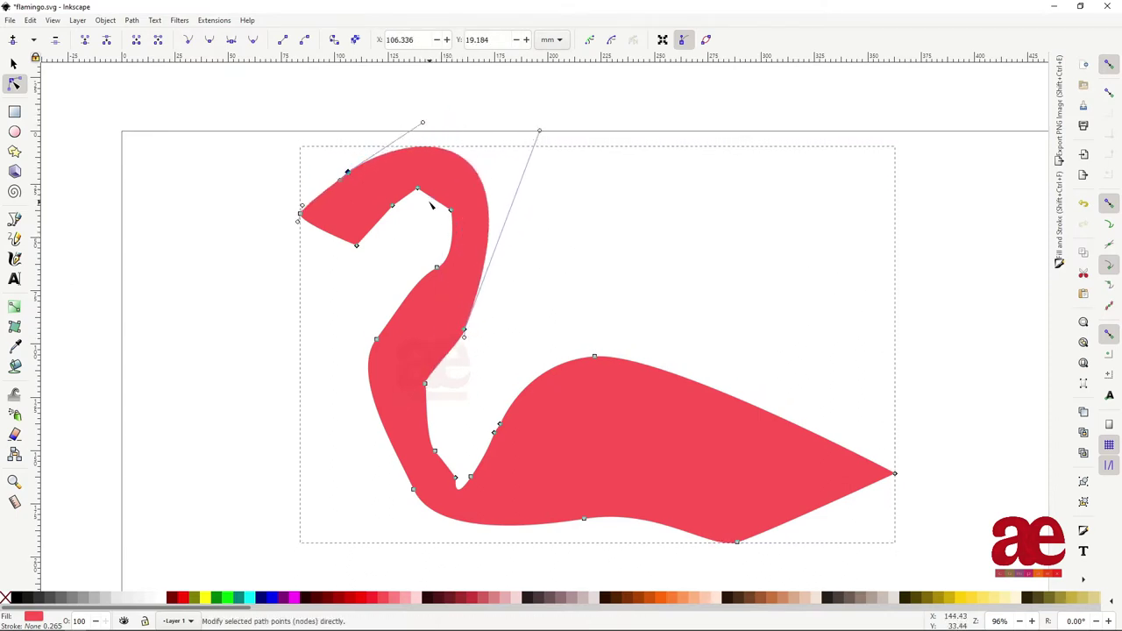
{"action": "left_click", "coordinate": [451, 212]}
{"action": "left_click_drag", "start_coordinate": [301, 213], "coordinate": [328, 213]}
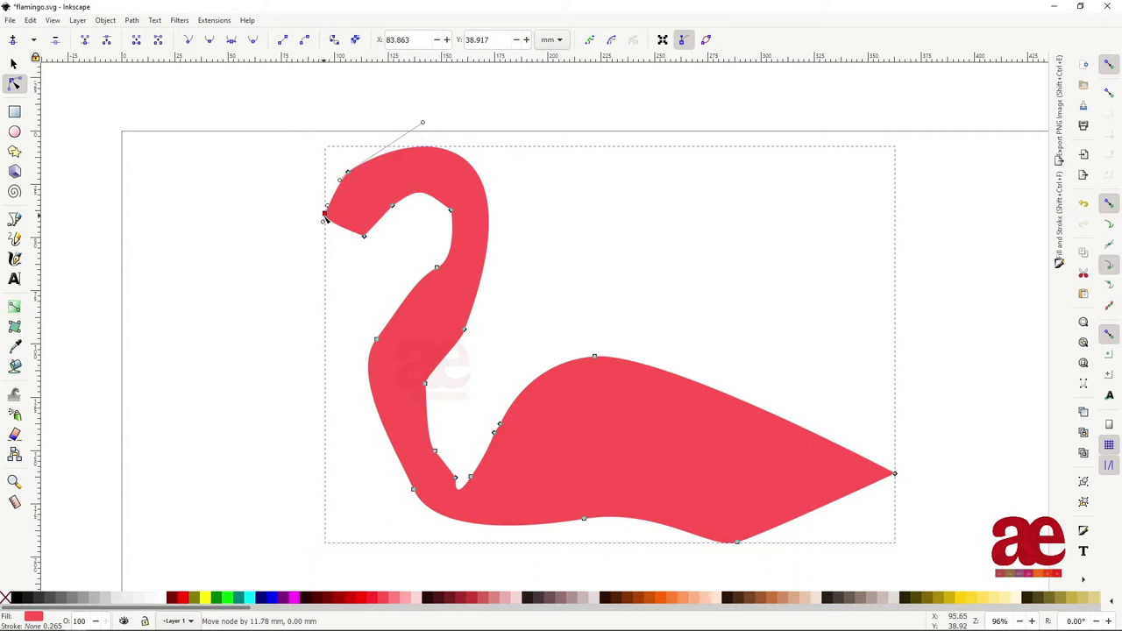
{"action": "left_click_drag", "start_coordinate": [451, 200], "coordinate": [463, 229]}
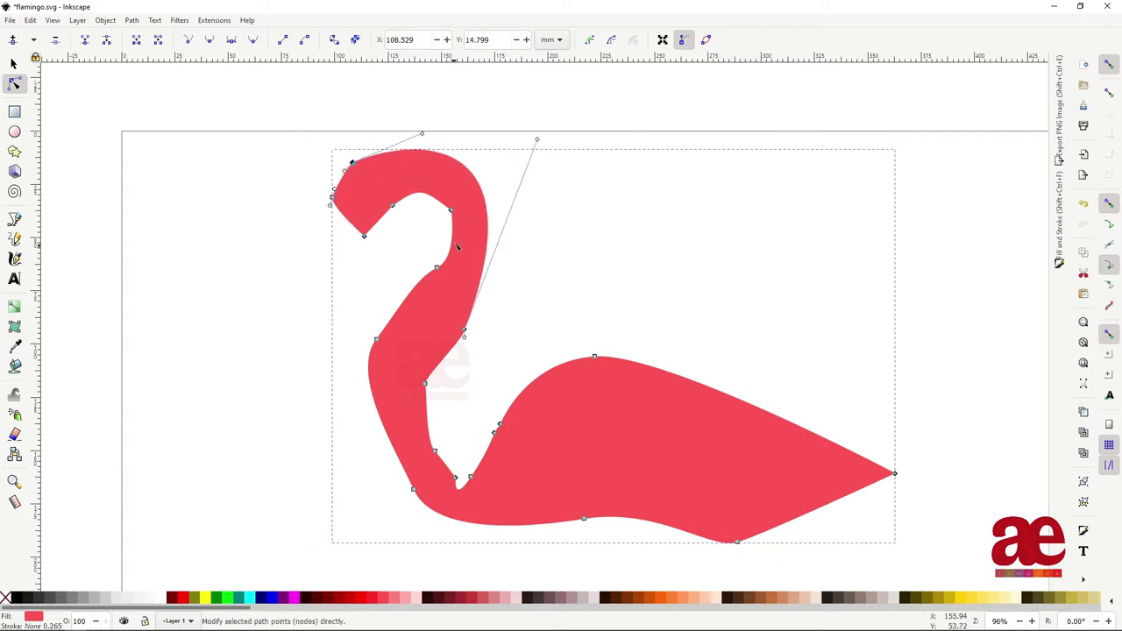
- Remove extra neck nodes and reshape the neck into a slim S-curve
{"action": "key", "text": "Delete"}
{"action": "left_click", "coordinate": [413, 488]}
{"action": "key", "text": "Delete"}
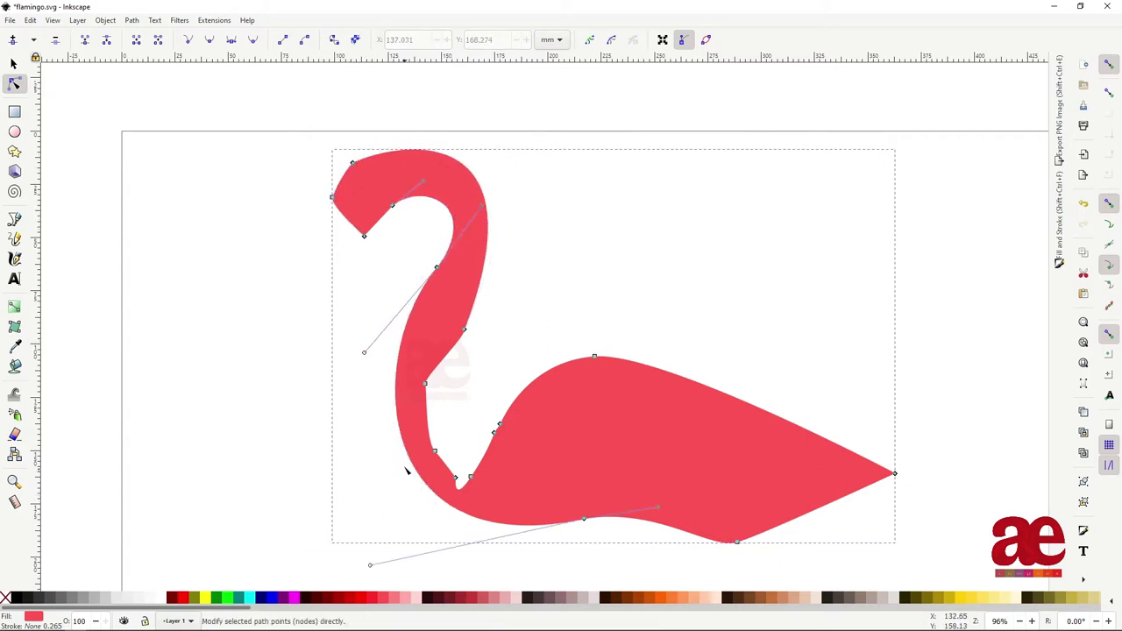
{"action": "key", "text": "Delete"}
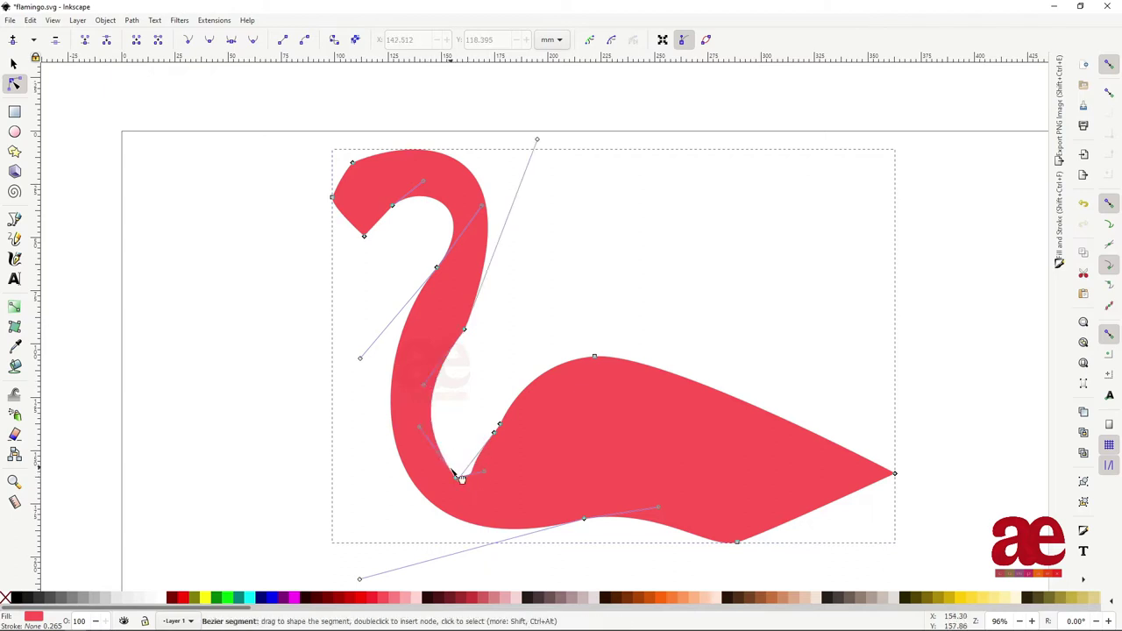
{"action": "left_click_drag", "start_coordinate": [450, 450], "coordinate": [456, 391]}
{"action": "scroll", "coordinate": [456, 375], "scroll_direction": "down", "scroll_amount": 1}
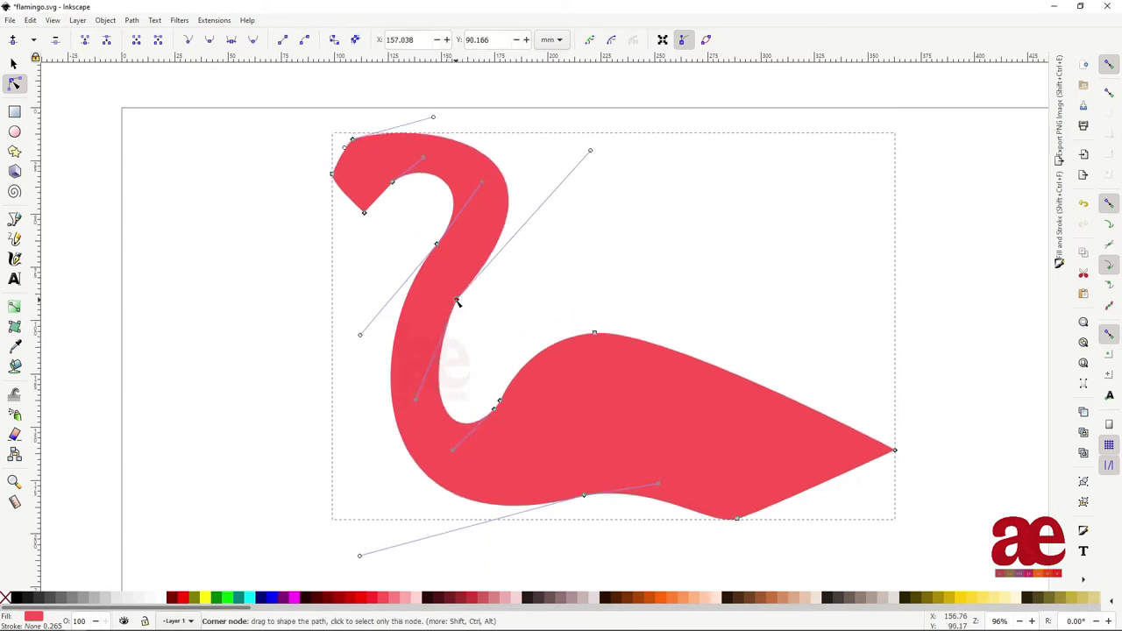
{"action": "mouse_move", "coordinate": [575, 120]}
{"action": "left_mouse_down"}
{"action": "mouse_move", "coordinate": [586, 155]}
{"action": "mouse_move", "coordinate": [598, 138]}
{"action": "left_mouse_up"}
{"action": "left_click_drag", "start_coordinate": [398, 433], "coordinate": [394, 431]}
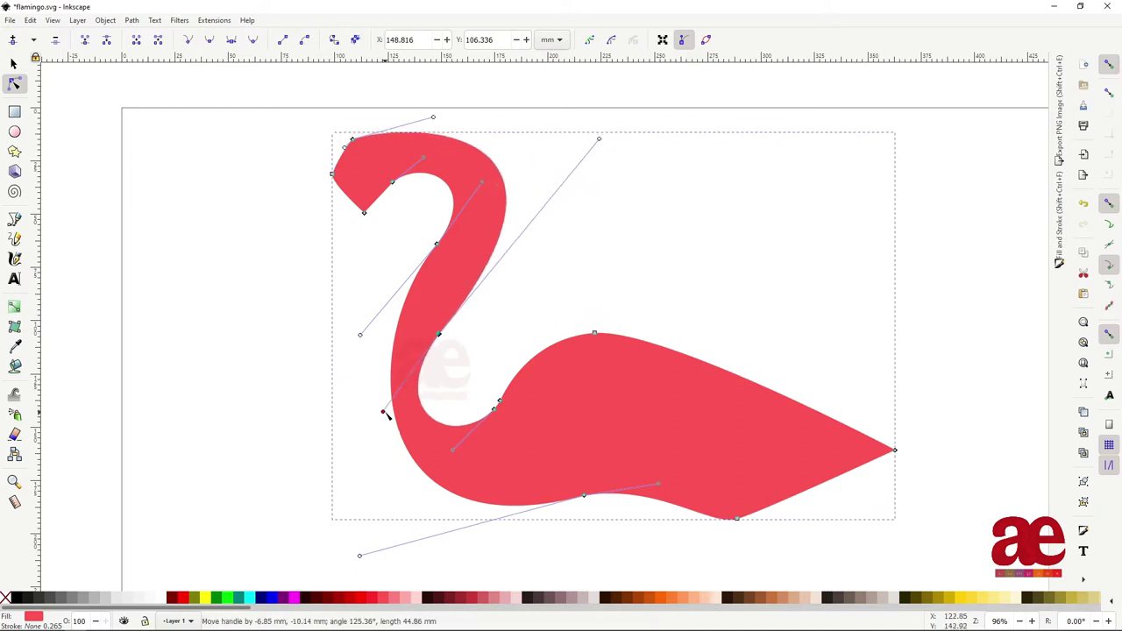
{"action": "mouse_move", "coordinate": [437, 247]}
{"action": "left_mouse_down"}
{"action": "mouse_move", "coordinate": [476, 225]}
{"action": "mouse_move", "coordinate": [473, 254]}
{"action": "left_mouse_up"}
{"action": "left_click_drag", "start_coordinate": [376, 338], "coordinate": [376, 350]}
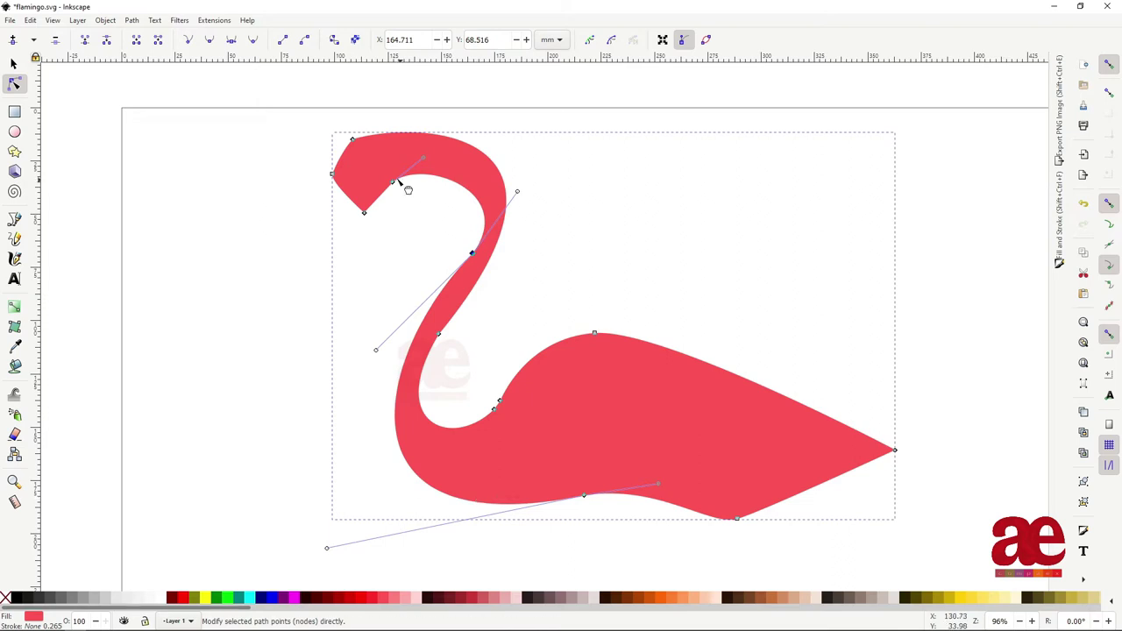
- Revert a trial head and beak reshape, then extend the neck node's curve
{"action": "mouse_move", "coordinate": [332, 174]}
{"action": "left_mouse_down"}
{"action": "mouse_move", "coordinate": [347, 195]}
{"action": "mouse_move", "coordinate": [596, 138]}
{"action": "mouse_move", "coordinate": [603, 150]}
{"action": "left_mouse_up"}
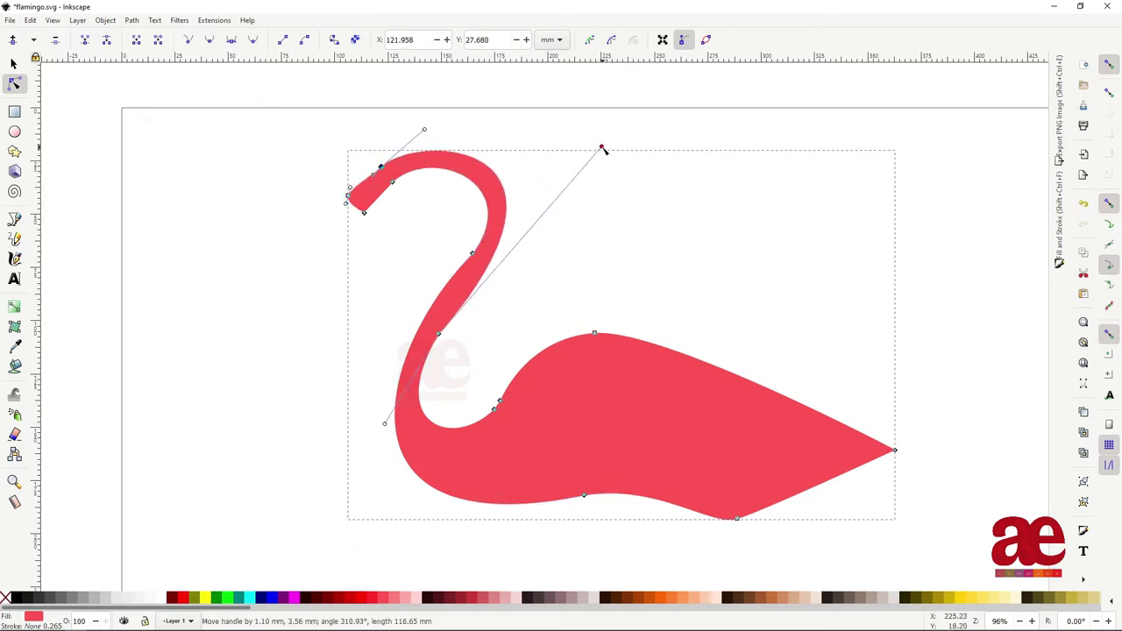
{"action": "key", "text": "ctrl+z"}
{"action": "key", "text": "ctrl+shift+z"}
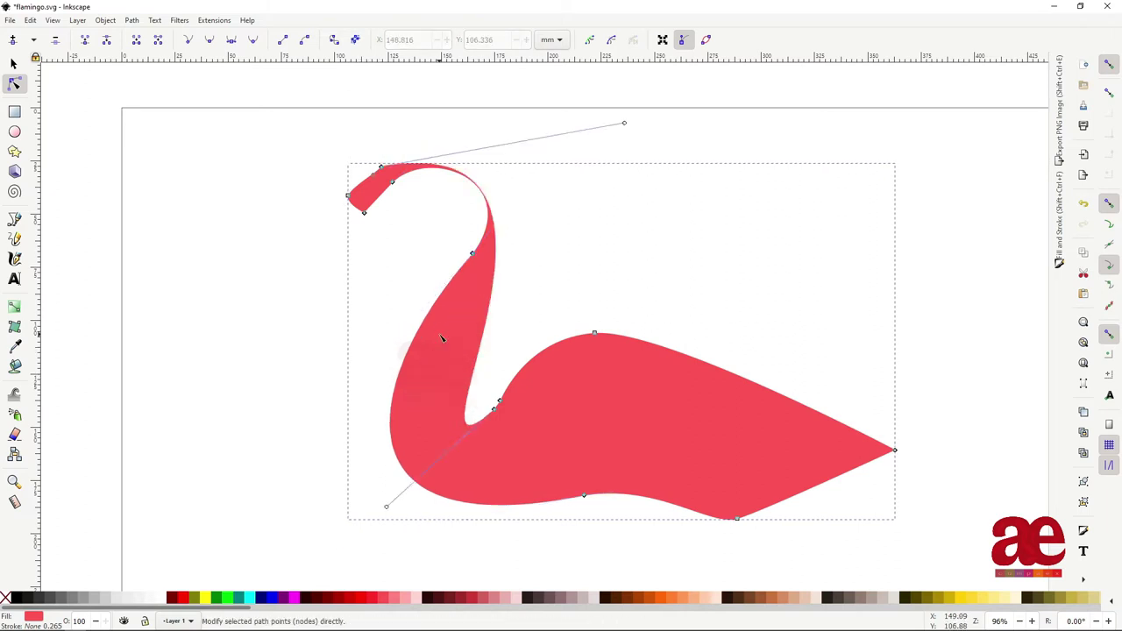
{"action": "key", "text": "ctrl+z"}
{"action": "scroll", "coordinate": [455, 342], "scroll_direction": "up", "scroll_amount": 2}
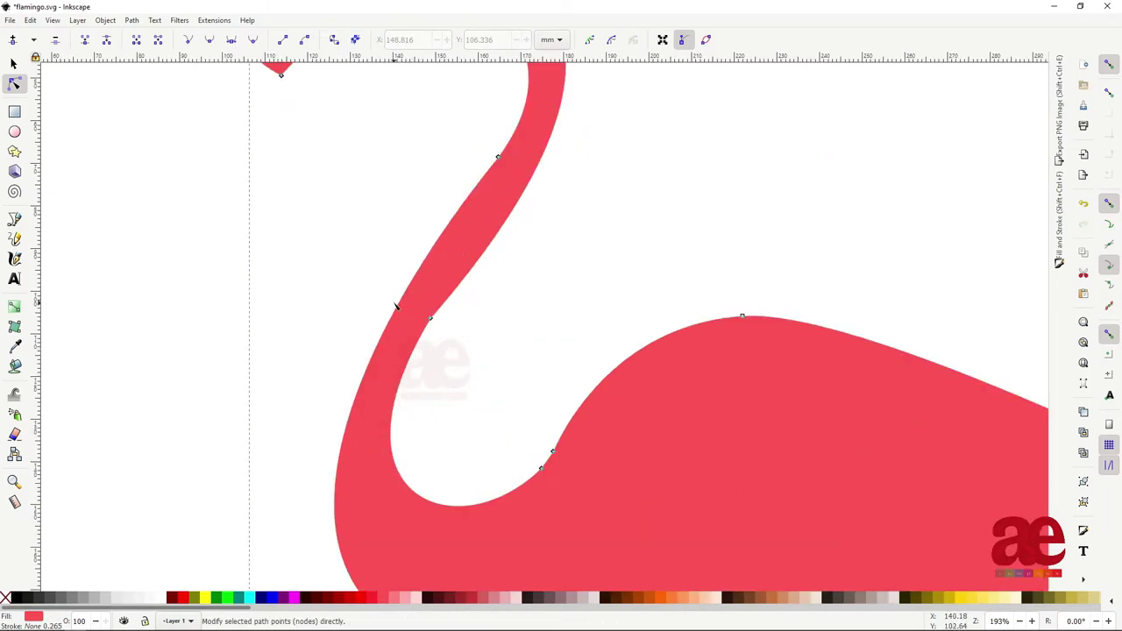
{"action": "left_click", "coordinate": [396, 305]}
{"action": "left_click_drag", "start_coordinate": [433, 259], "coordinate": [460, 207]}
- Nudge the bottom belly point and bulge the back curve out toward the tail
{"action": "scroll", "coordinate": [443, 320], "scroll_direction": "up", "scroll_amount": 3}
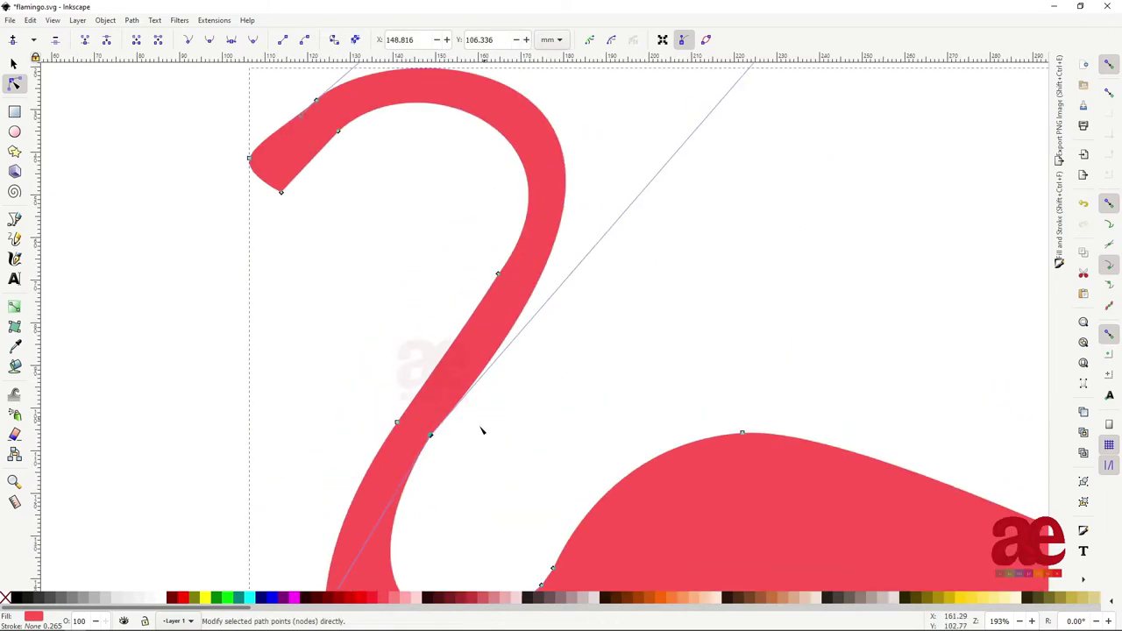
{"action": "left_click_drag", "start_coordinate": [441, 409], "coordinate": [426, 438]}
{"action": "scroll", "coordinate": [469, 391], "scroll_direction": "down", "scroll_amount": 5}
{"action": "scroll", "coordinate": [469, 391], "scroll_direction": "down", "scroll_amount": 2}
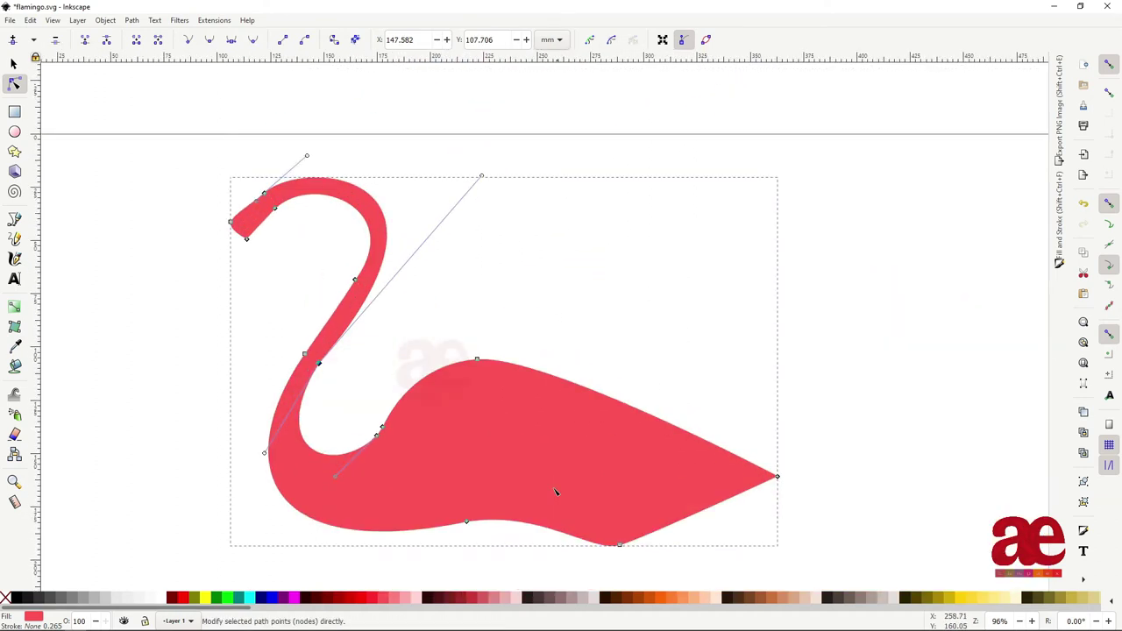
{"action": "scroll", "coordinate": [559, 488], "scroll_direction": "down", "scroll_amount": 3}
{"action": "left_click_drag", "start_coordinate": [471, 406], "coordinate": [463, 414]}
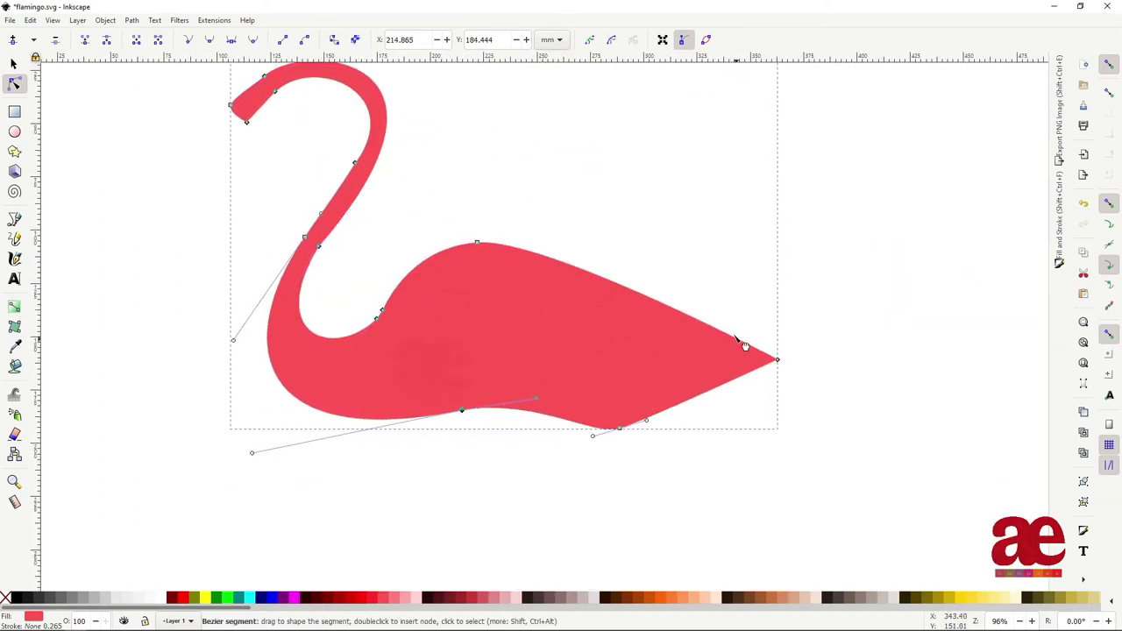
{"action": "left_click_drag", "start_coordinate": [744, 345], "coordinate": [712, 319]}
{"action": "scroll", "coordinate": [386, 375], "scroll_direction": "down", "scroll_amount": 2}
{"action": "scroll", "coordinate": [476, 334], "scroll_direction": "down", "scroll_amount": 2}
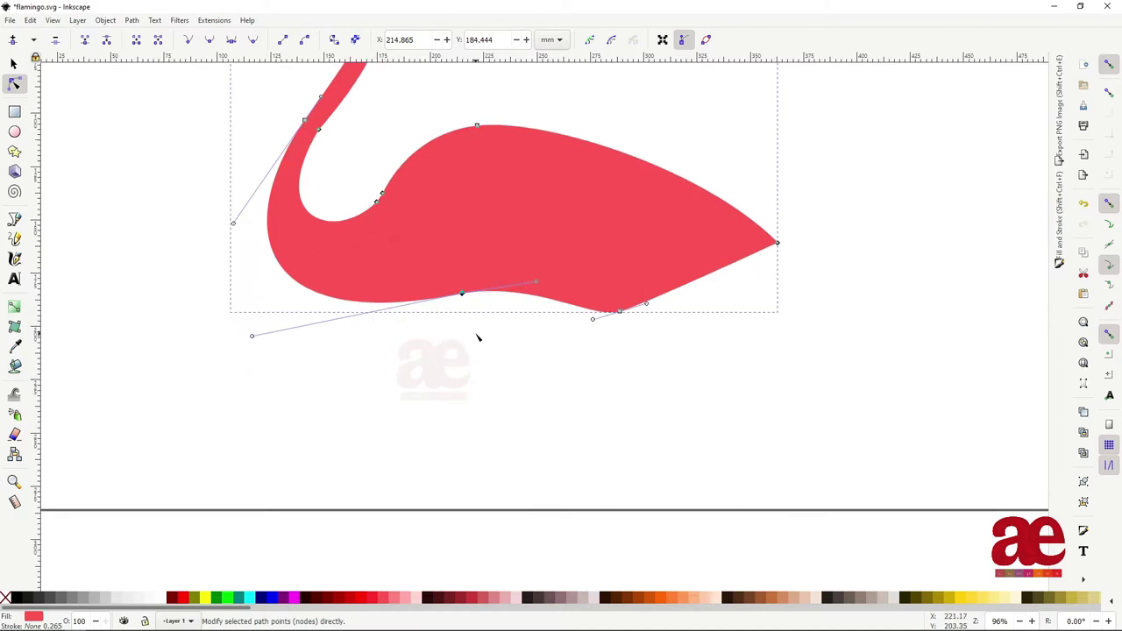
- Draw a small closed shape under the belly and give it the pink fill
{"action": "key", "text": "b"}
{"action": "left_click", "coordinate": [441, 298]}
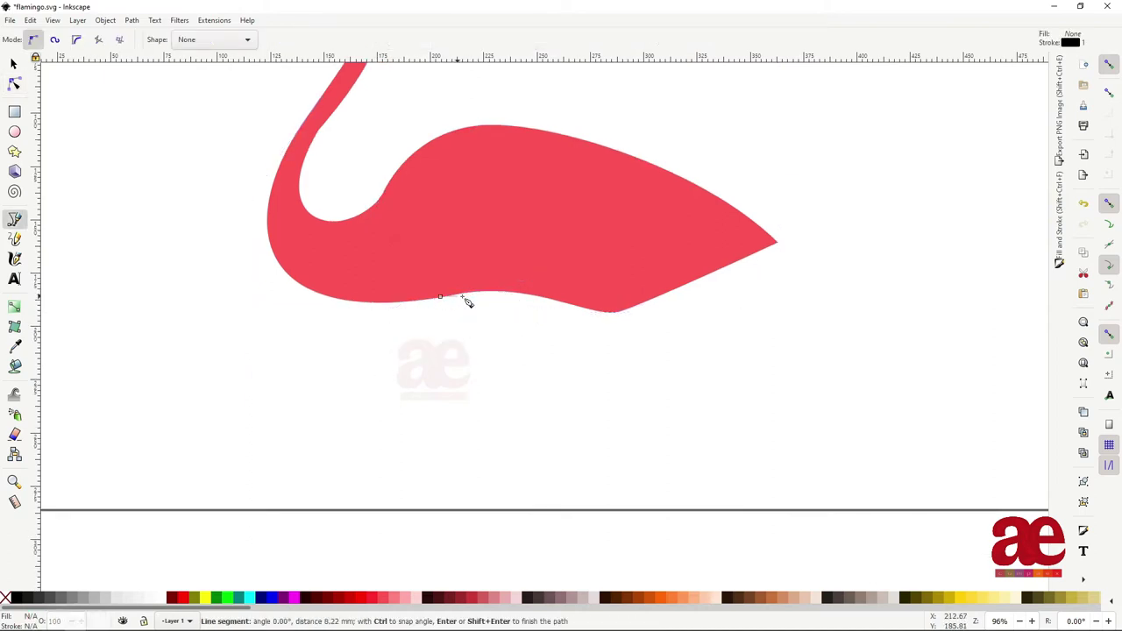
{"action": "left_click", "coordinate": [437, 264]}
{"action": "left_click", "coordinate": [440, 297]}
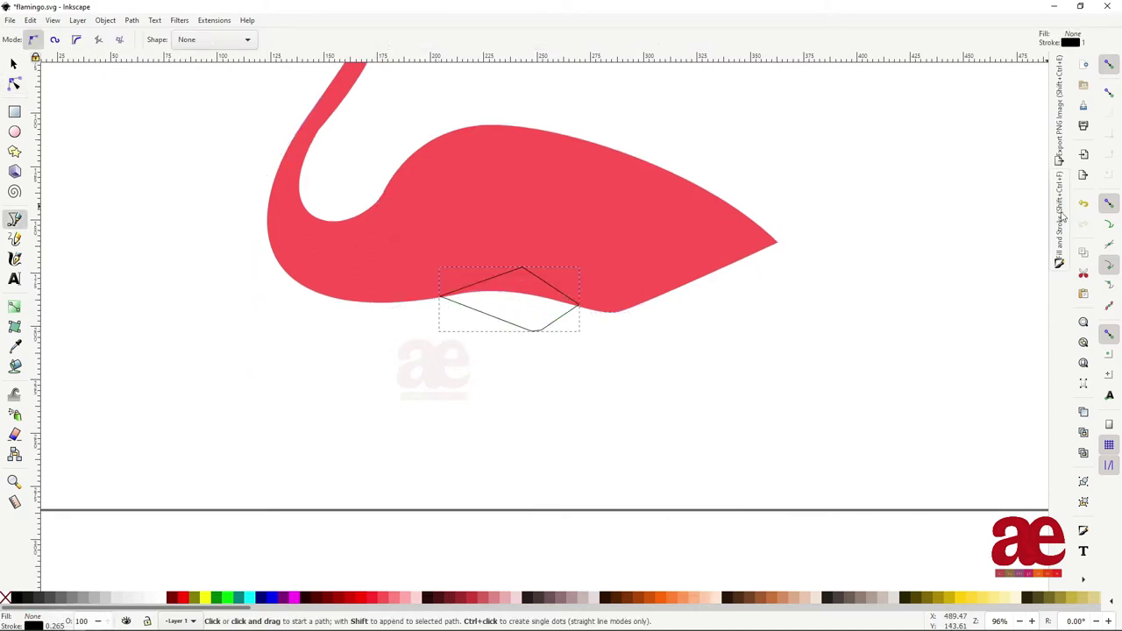
{"action": "key", "text": "ctrl+shift+f"}
{"action": "left_click", "coordinate": [863, 111]}
{"action": "key", "text": "s"}
{"action": "scroll", "coordinate": [511, 322], "scroll_direction": "up", "scroll_amount": 2, "text": "ctrl"}
- Curve the new shape into the belly and refine the pointed belly tip
{"action": "key", "text": "n"}
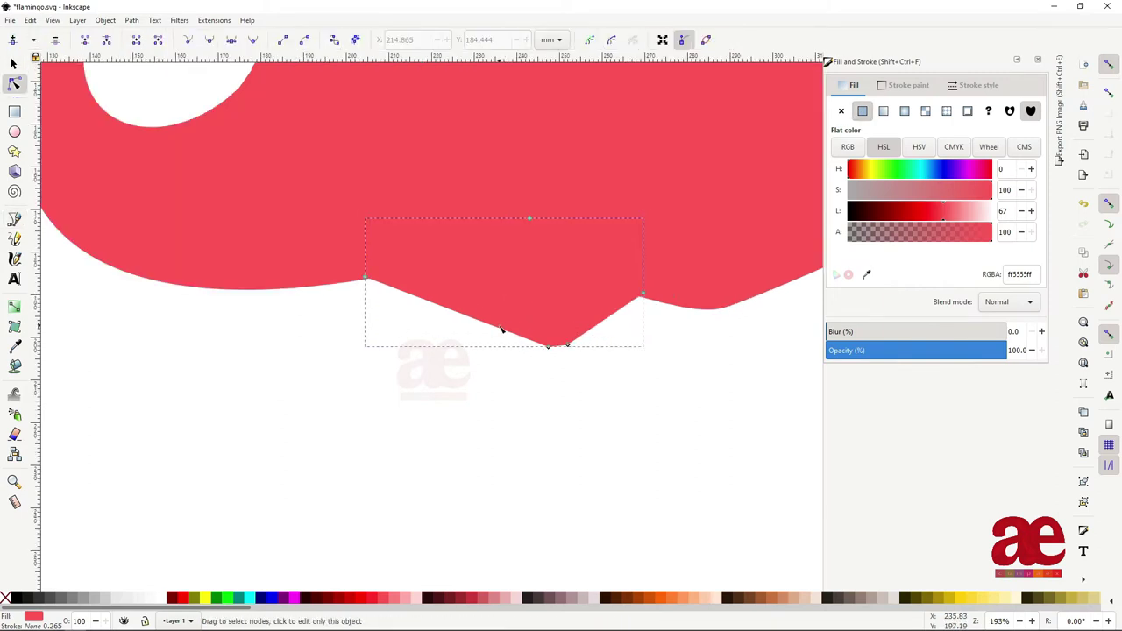
{"action": "left_click_drag", "start_coordinate": [368, 279], "coordinate": [422, 286]}
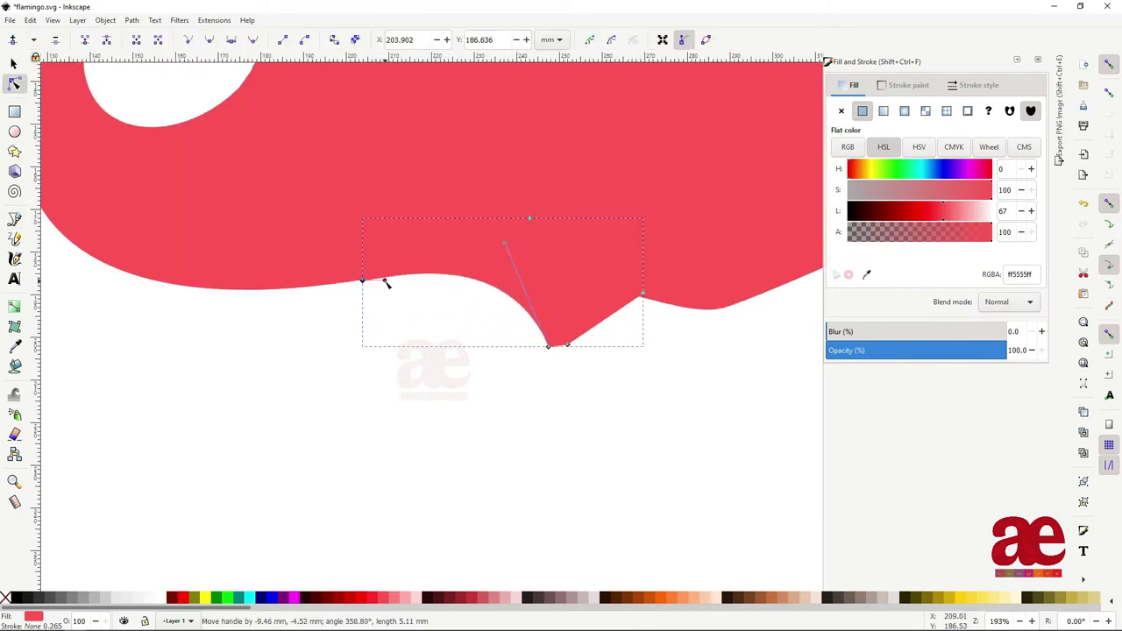
{"action": "scroll", "coordinate": [382, 288], "scroll_direction": "up", "scroll_amount": 2, "text": "ctrl"}
{"action": "scroll", "coordinate": [596, 318], "scroll_direction": "down", "scroll_amount": 3, "text": "ctrl"}
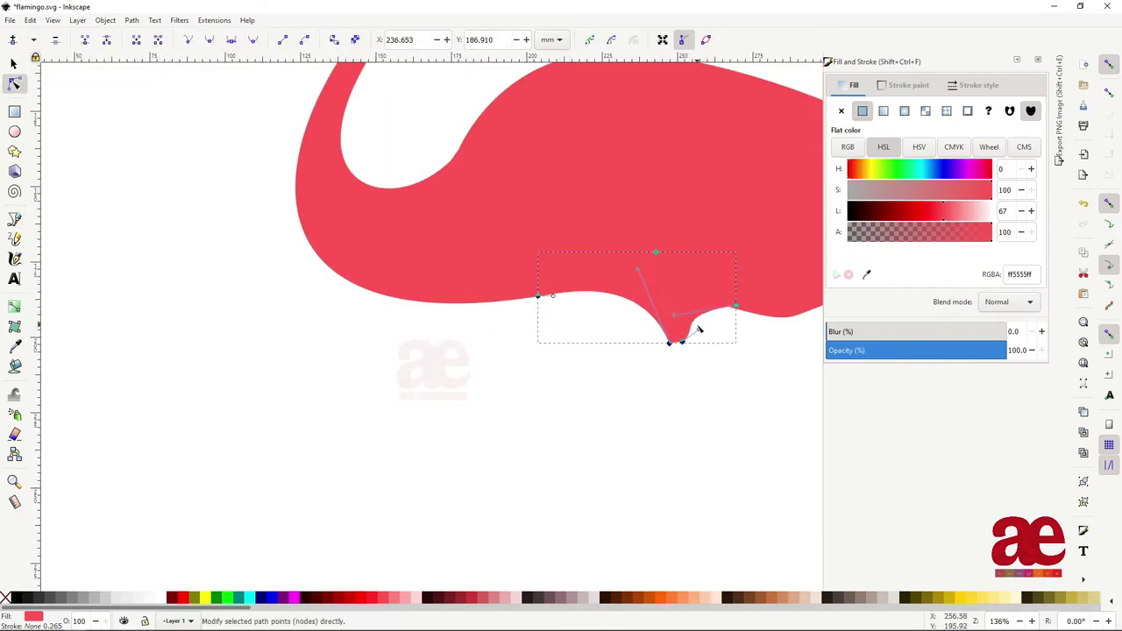
{"action": "left_click_drag", "start_coordinate": [680, 325], "coordinate": [677, 321]}
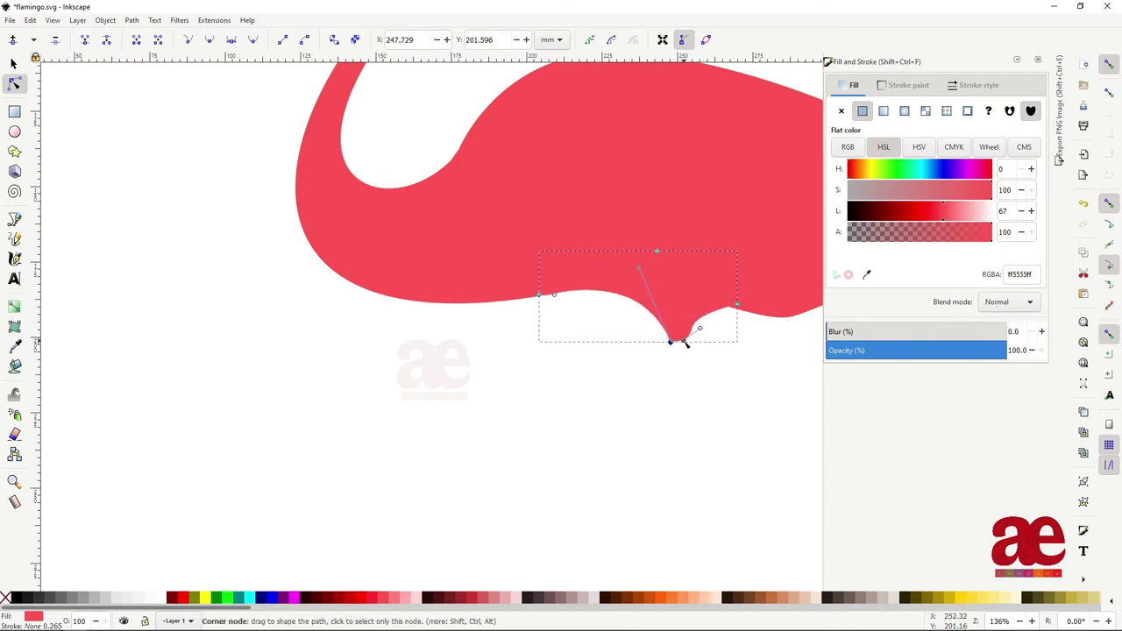
{"action": "scroll", "coordinate": [681, 338], "scroll_direction": "up", "scroll_amount": 4, "text": "ctrl"}
{"action": "left_click_drag", "start_coordinate": [583, 349], "coordinate": [549, 351]}
{"action": "scroll", "coordinate": [605, 368], "scroll_direction": "down", "scroll_amount": 4, "text": "ctrl"}
{"action": "scroll", "coordinate": [601, 338], "scroll_direction": "down", "scroll_amount": 4, "text": "ctrl"}
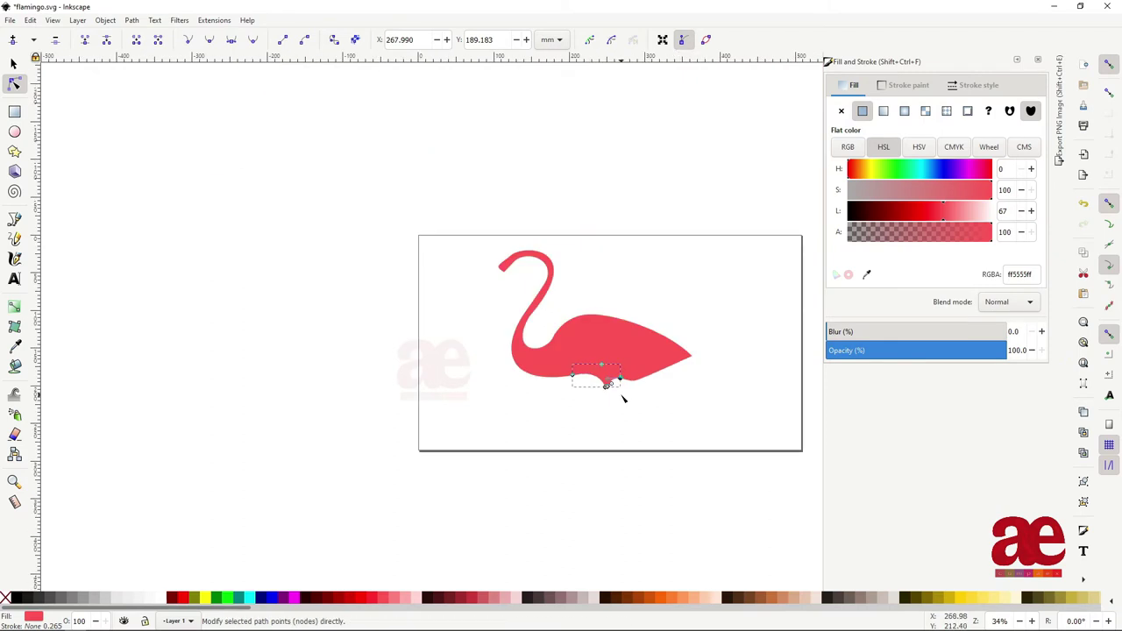
{"action": "scroll", "coordinate": [624, 399], "scroll_direction": "up", "scroll_amount": 3, "text": "ctrl"}
- Start a new leg path at the belly tip with the Bezier pen
{"action": "key", "text": "s"}
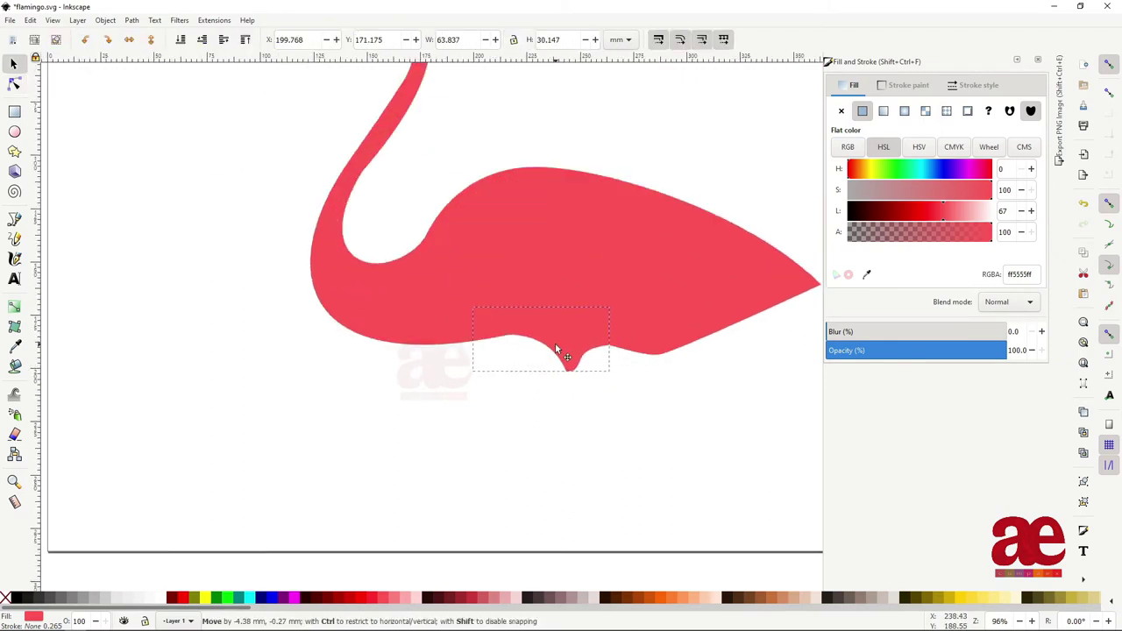
{"action": "scroll", "coordinate": [579, 399], "scroll_direction": "down", "scroll_amount": 3}
{"action": "key", "text": "b"}
{"action": "left_click", "coordinate": [566, 336]}
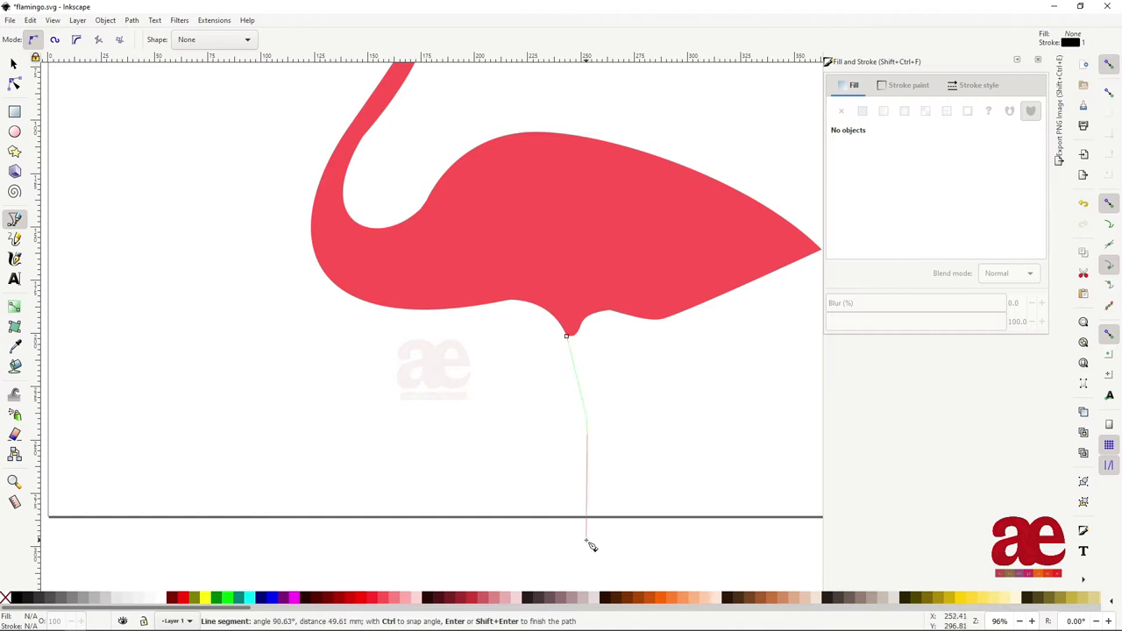
- Close the leg outline and give it a flat, pale pink fill
{"action": "scroll", "coordinate": [600, 432], "scroll_direction": "up", "scroll_amount": 2, "text": "ctrl"}
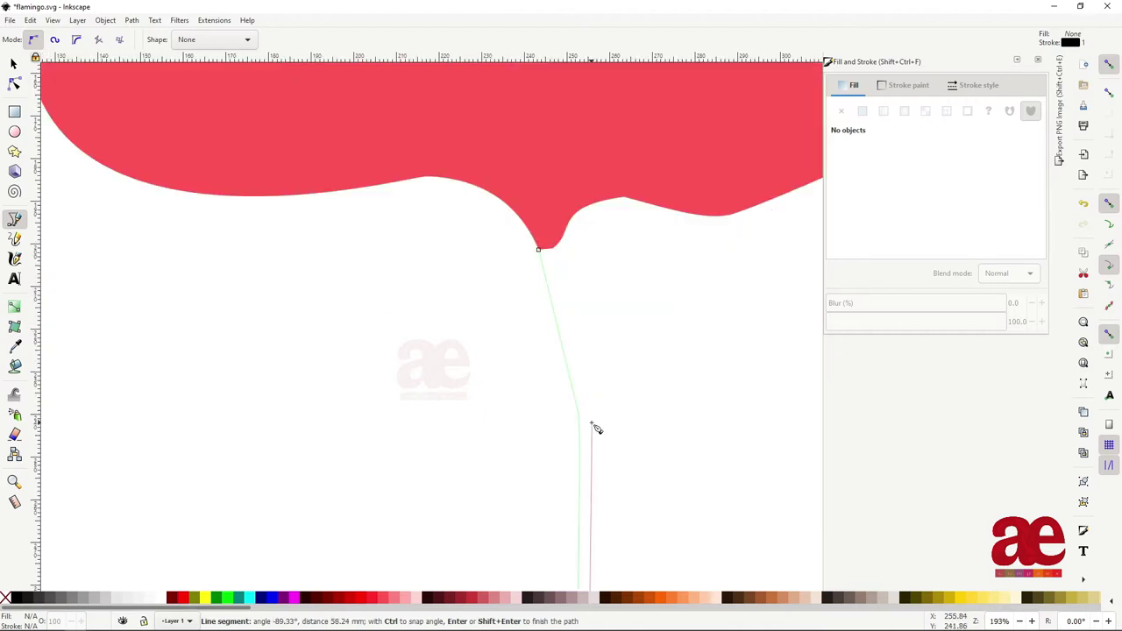
{"action": "scroll", "coordinate": [594, 428], "scroll_direction": "down", "scroll_amount": 3, "text": "ctrl"}
{"action": "scroll", "coordinate": [576, 354], "scroll_direction": "up", "scroll_amount": 5, "text": "ctrl"}
{"action": "left_click", "coordinate": [554, 370]}
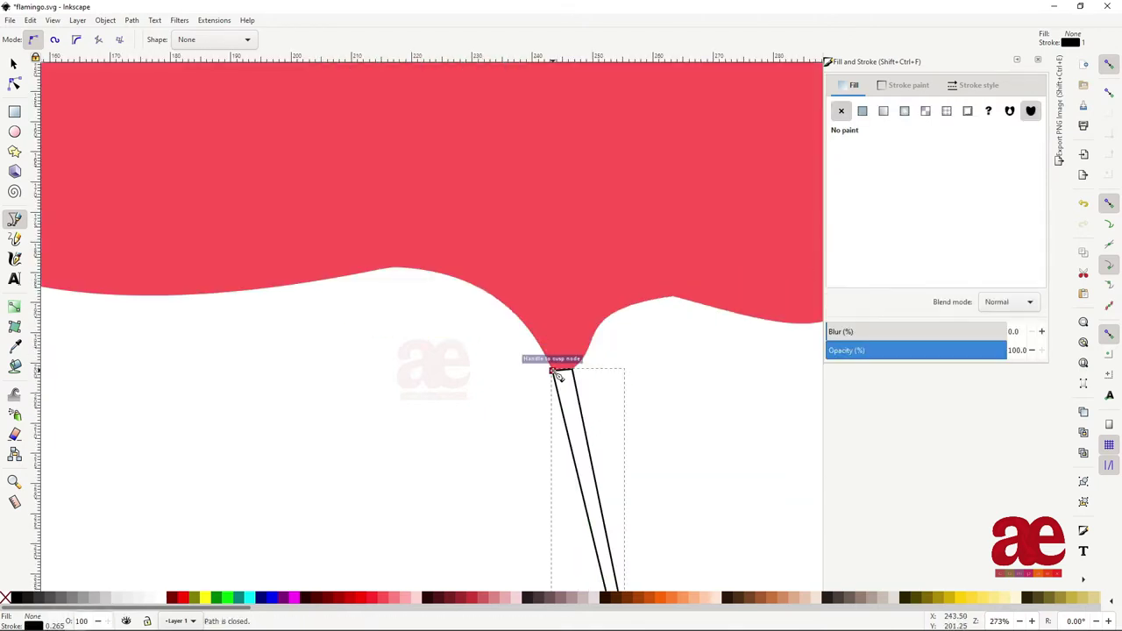
{"action": "left_click", "coordinate": [862, 111]}
{"action": "left_click", "coordinate": [873, 190]}
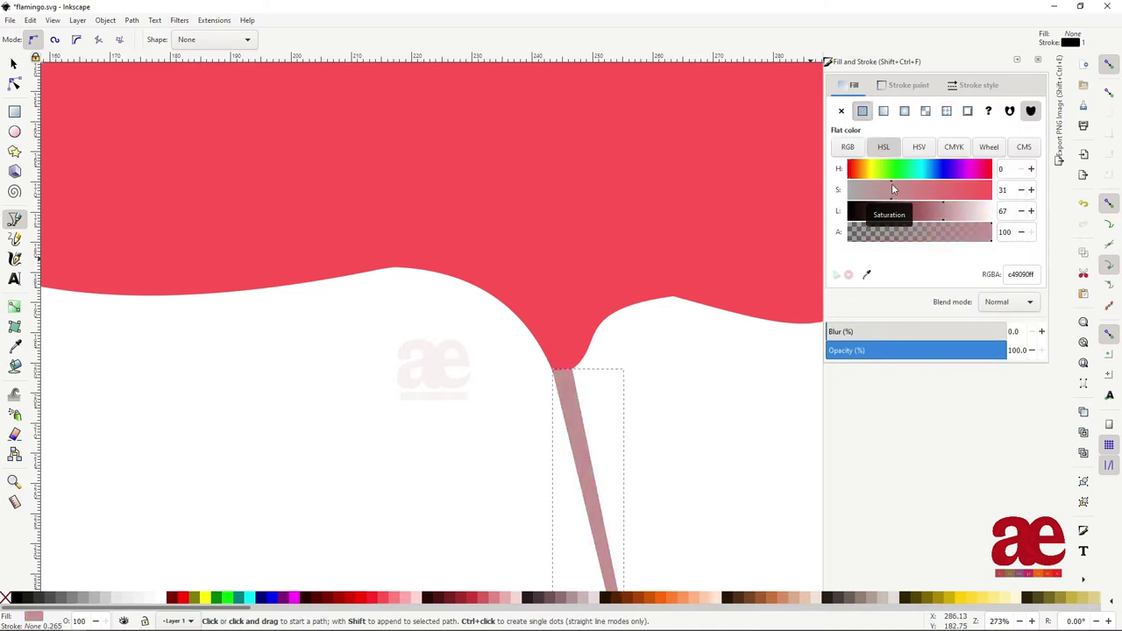
{"action": "left_click_drag", "start_coordinate": [942, 211], "coordinate": [974, 211]}
- Narrow the bottom of the leg and bend it at the knee
{"action": "scroll", "coordinate": [596, 353], "scroll_direction": "down", "scroll_amount": 4, "text": "ctrl"}
{"action": "scroll", "coordinate": [614, 465], "scroll_direction": "up", "scroll_amount": 6, "text": "ctrl"}
{"action": "key", "text": "n"}
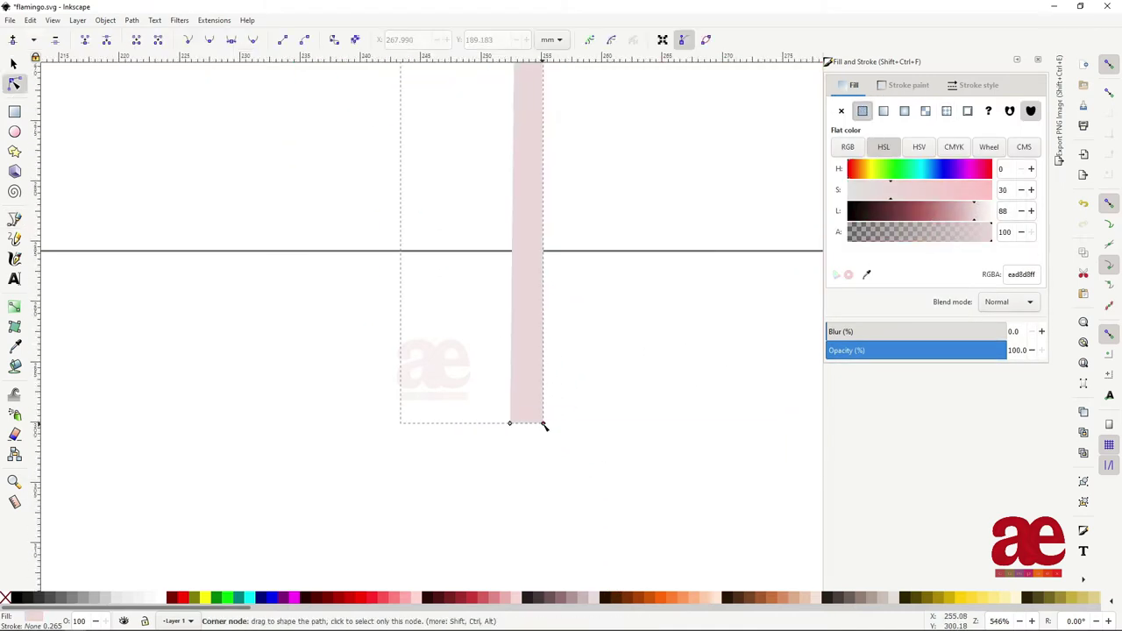
{"action": "left_click_drag", "start_coordinate": [544, 425], "coordinate": [518, 426]}
{"action": "scroll", "coordinate": [551, 308], "scroll_direction": "down", "scroll_amount": 2, "text": "ctrl"}
{"action": "scroll", "coordinate": [520, 306], "scroll_direction": "up", "scroll_amount": 4, "text": "ctrl"}
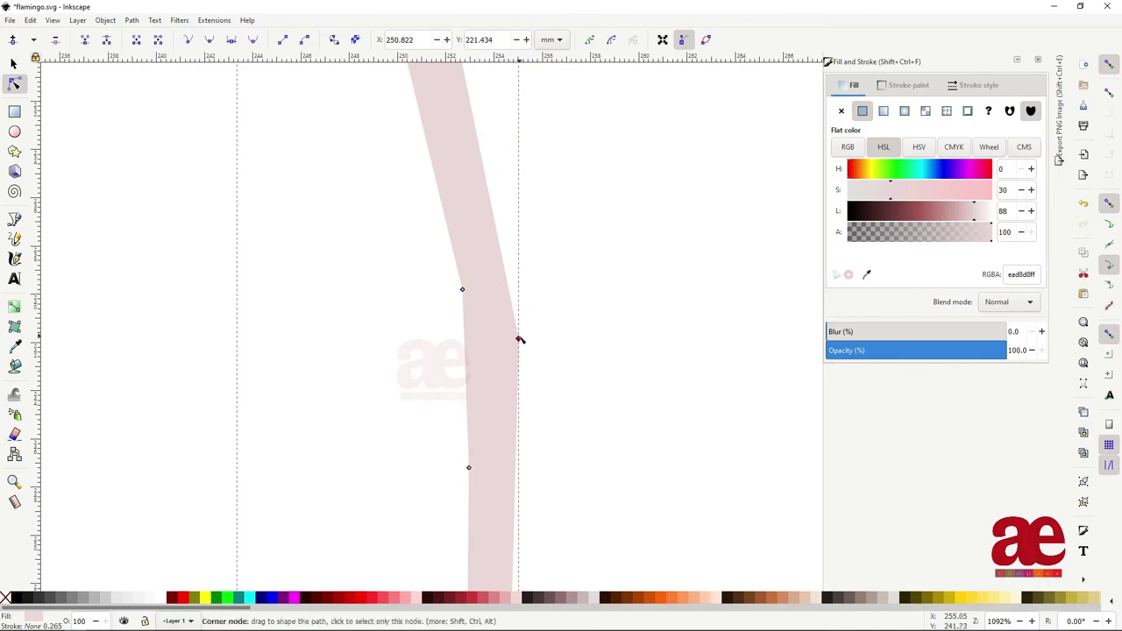
{"action": "left_click_drag", "start_coordinate": [465, 326], "coordinate": [452, 325]}
{"action": "scroll", "coordinate": [397, 369], "scroll_direction": "down", "scroll_amount": 4, "text": "ctrl"}
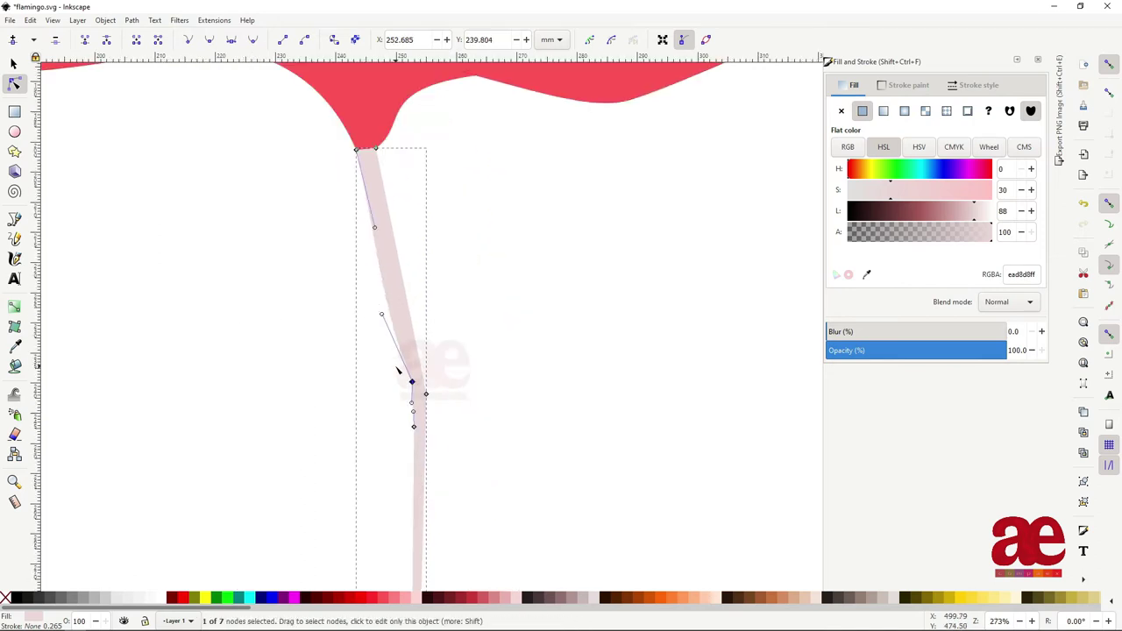
{"action": "mouse_move", "coordinate": [414, 374]}
{"action": "left_mouse_down"}
{"action": "mouse_move", "coordinate": [431, 381]}
{"action": "mouse_move", "coordinate": [386, 274]}
{"action": "left_mouse_up"}
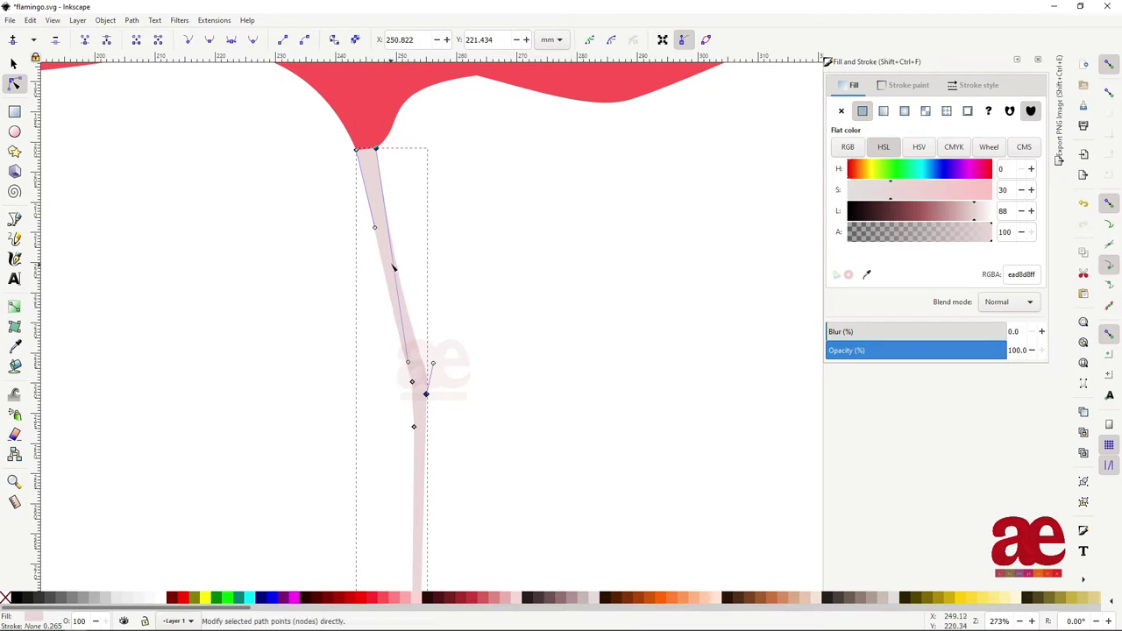
- Reselect the leg and reposition a point along it
{"action": "scroll", "coordinate": [413, 325], "scroll_direction": "up", "scroll_amount": 1, "text": "ctrl"}
{"action": "scroll", "coordinate": [421, 318], "scroll_direction": "up", "scroll_amount": 3, "text": "ctrl"}
{"action": "scroll", "coordinate": [476, 389], "scroll_direction": "down", "scroll_amount": 5, "text": "ctrl"}
{"action": "scroll", "coordinate": [570, 328], "scroll_direction": "down", "scroll_amount": 3, "text": "ctrl"}
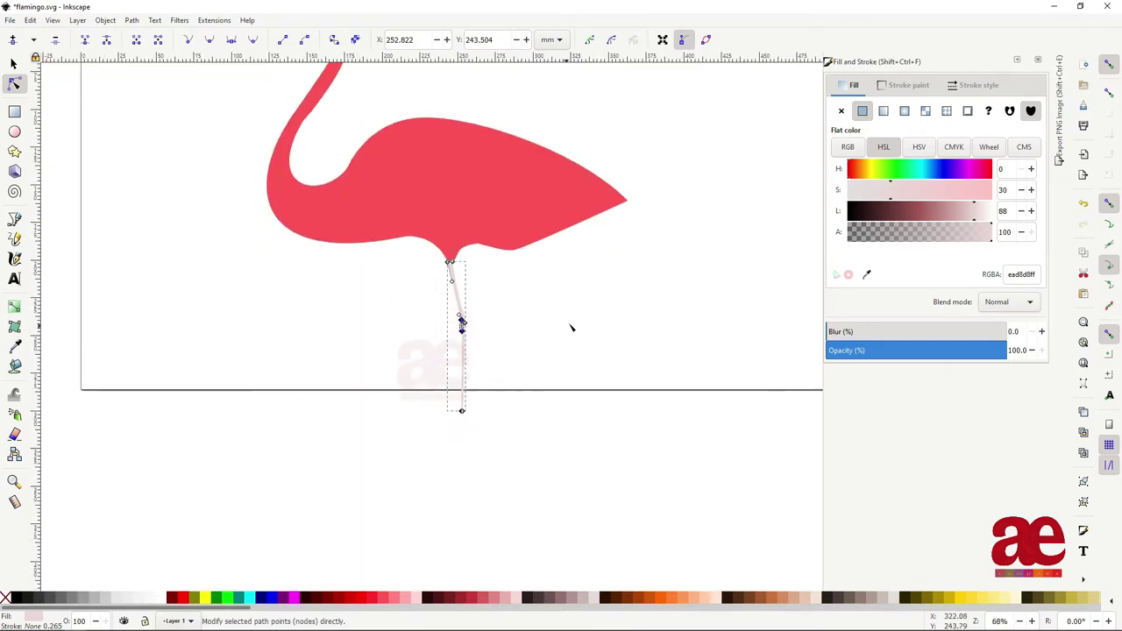
{"action": "key", "text": "s"}
{"action": "left_click", "coordinate": [508, 380]}
{"action": "scroll", "coordinate": [518, 374], "scroll_direction": "up", "scroll_amount": 1, "text": "ctrl"}
{"action": "scroll", "coordinate": [518, 374], "scroll_direction": "up", "scroll_amount": 1, "text": "ctrl"}
{"action": "left_click", "coordinate": [392, 193]}
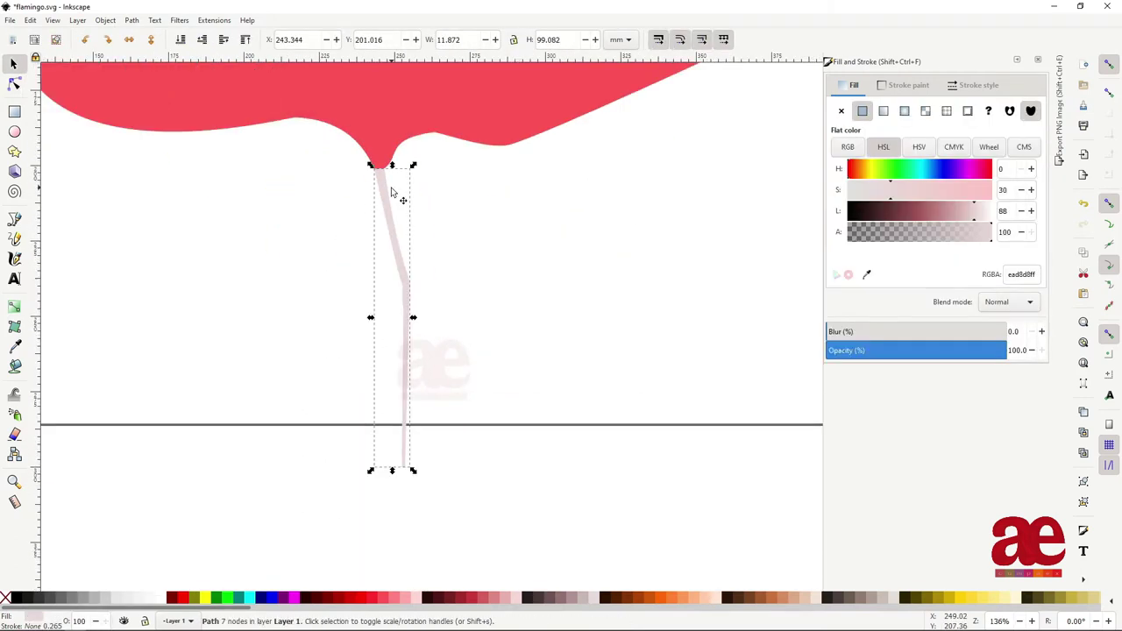
{"action": "key", "text": "n"}
{"action": "scroll", "coordinate": [392, 193], "scroll_direction": "up", "scroll_amount": 2, "text": "ctrl"}
{"action": "mouse_move", "coordinate": [406, 473]}
{"action": "left_mouse_down"}
{"action": "mouse_move", "coordinate": [426, 442]}
{"action": "mouse_move", "coordinate": [429, 405]}
{"action": "left_mouse_up"}
{"action": "scroll", "coordinate": [430, 438], "scroll_direction": "up", "scroll_amount": 1, "text": "ctrl"}
{"action": "scroll", "coordinate": [488, 426], "scroll_direction": "down", "scroll_amount": 5, "text": "ctrl"}
- Move the leg's bottom point, then deselect the leg
{"action": "left_click", "coordinate": [524, 430]}
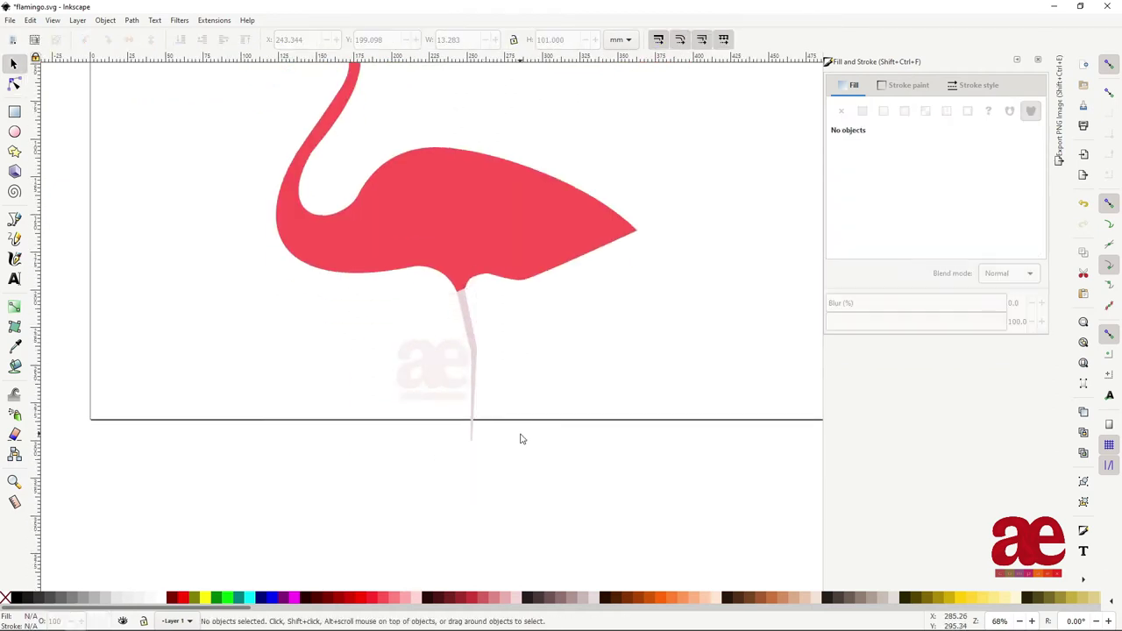
{"action": "scroll", "coordinate": [454, 426], "scroll_direction": "up", "scroll_amount": 4, "text": "ctrl"}
{"action": "left_click", "coordinate": [431, 395]}
{"action": "left_click_drag", "start_coordinate": [431, 458], "coordinate": [418, 463]}
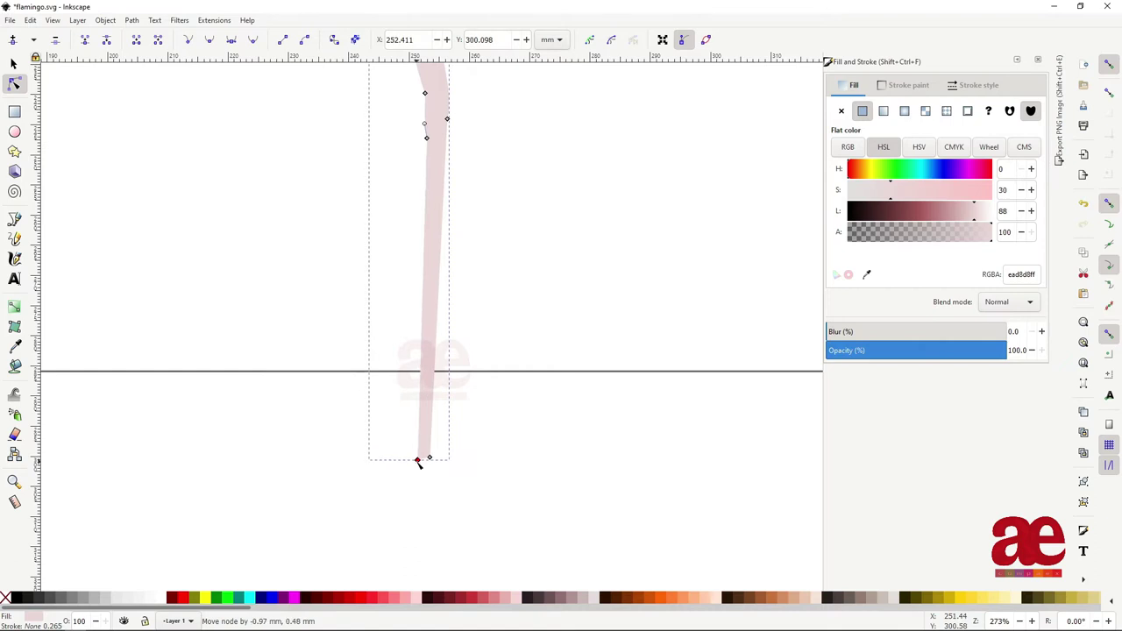
{"action": "scroll", "coordinate": [439, 421], "scroll_direction": "down", "scroll_amount": 1, "text": "ctrl"}
{"action": "scroll", "coordinate": [491, 351], "scroll_direction": "down", "scroll_amount": 4, "text": "ctrl"}
{"action": "key", "text": "s"}
{"action": "left_click", "coordinate": [513, 303]}
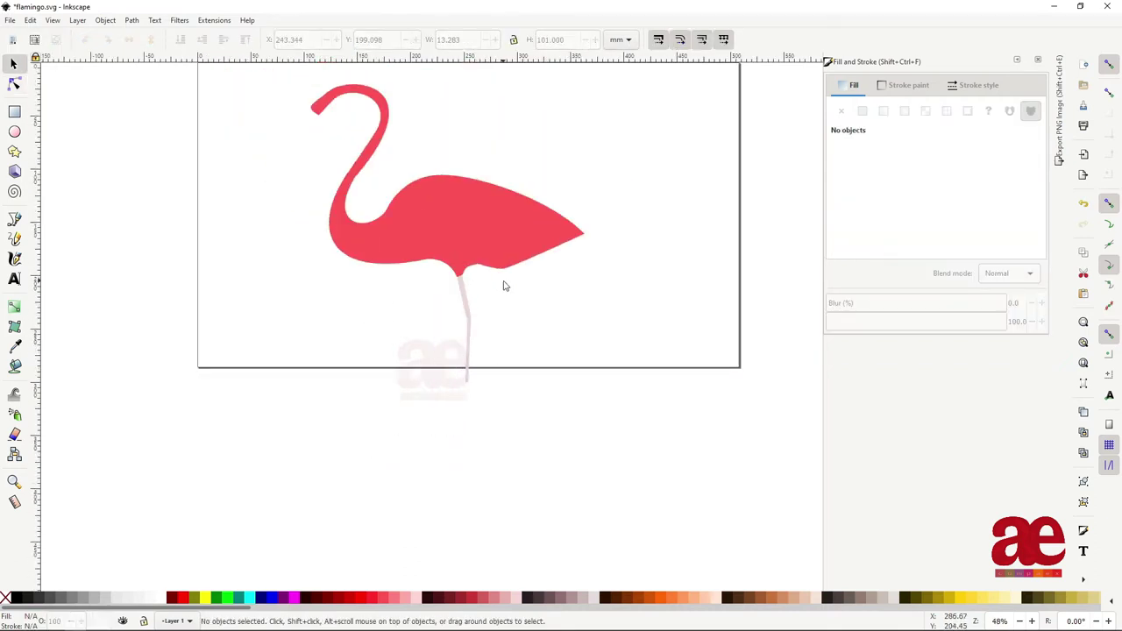
{"action": "scroll", "coordinate": [504, 286], "scroll_direction": "up", "scroll_amount": 1, "text": "ctrl"}
{"action": "scroll", "coordinate": [504, 286], "scroll_direction": "up", "scroll_amount": 1}
- Draw a closed zigzag wing outline over the flamingo's body with the Pen tool
{"action": "key", "text": "b"}
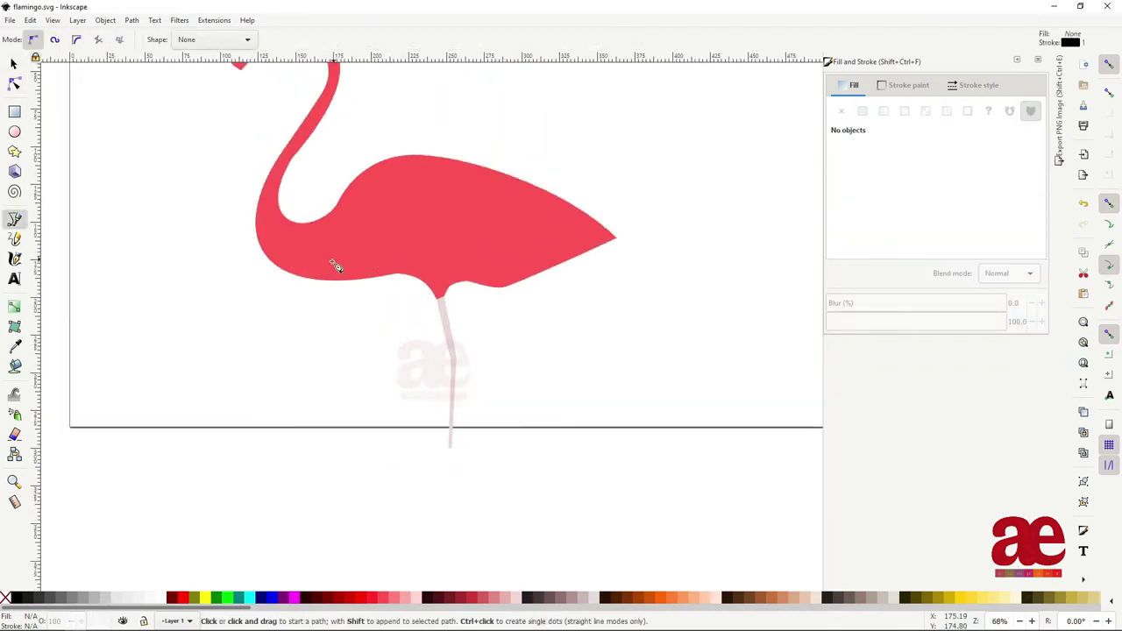
{"action": "left_click", "coordinate": [370, 276]}
{"action": "left_click_drag", "start_coordinate": [355, 218], "coordinate": [377, 203]}
{"action": "scroll", "coordinate": [392, 213], "scroll_direction": "up", "scroll_amount": 3, "text": "ctrl"}
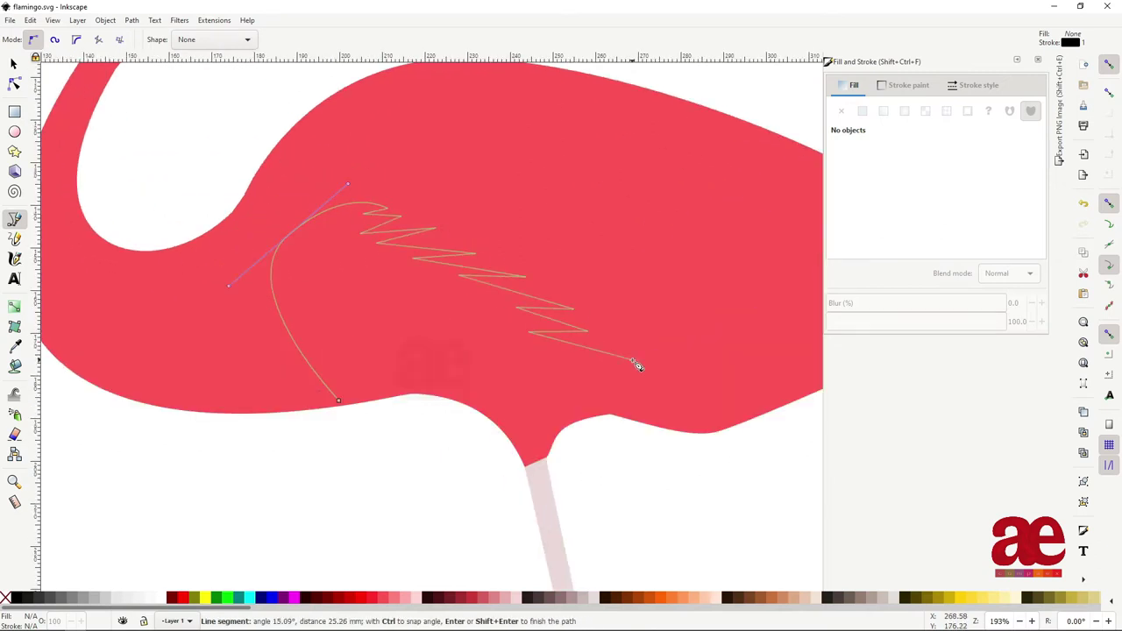
{"action": "left_click", "coordinate": [561, 443]}
{"action": "left_click", "coordinate": [561, 484]}
{"action": "left_click", "coordinate": [478, 484]}
{"action": "left_click", "coordinate": [411, 462]}
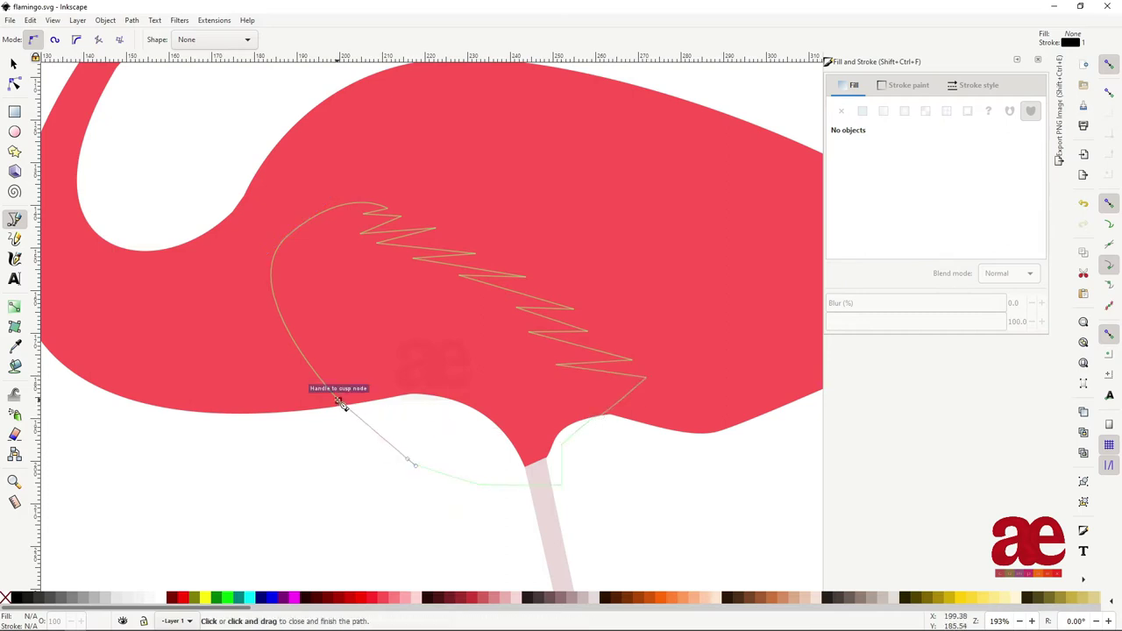
{"action": "left_click", "coordinate": [338, 401]}
- Round off the wing's front curve with the Node tool
{"action": "key", "text": "n"}
{"action": "left_click_drag", "start_coordinate": [292, 369], "coordinate": [244, 186]}
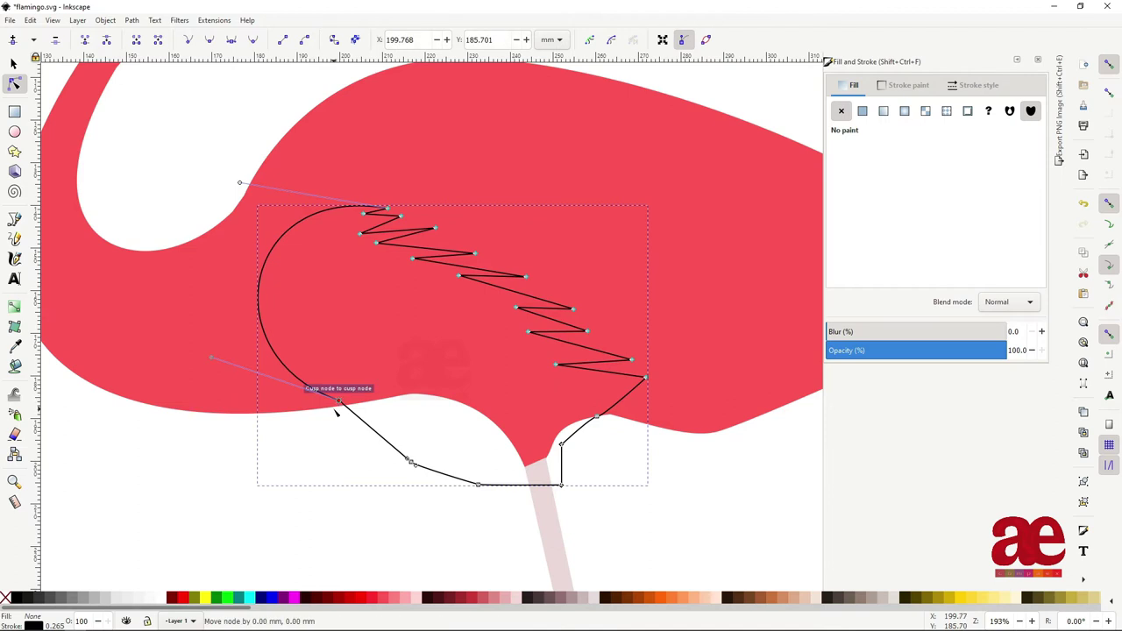
{"action": "left_click", "coordinate": [410, 462]}
{"action": "scroll", "coordinate": [368, 406], "scroll_direction": "up", "scroll_amount": 1}
{"action": "scroll", "coordinate": [577, 303], "scroll_direction": "down", "scroll_amount": 2}
- Fill the wing flat pink sampled from the body, keeping it in front of the body
{"action": "key", "text": "s"}
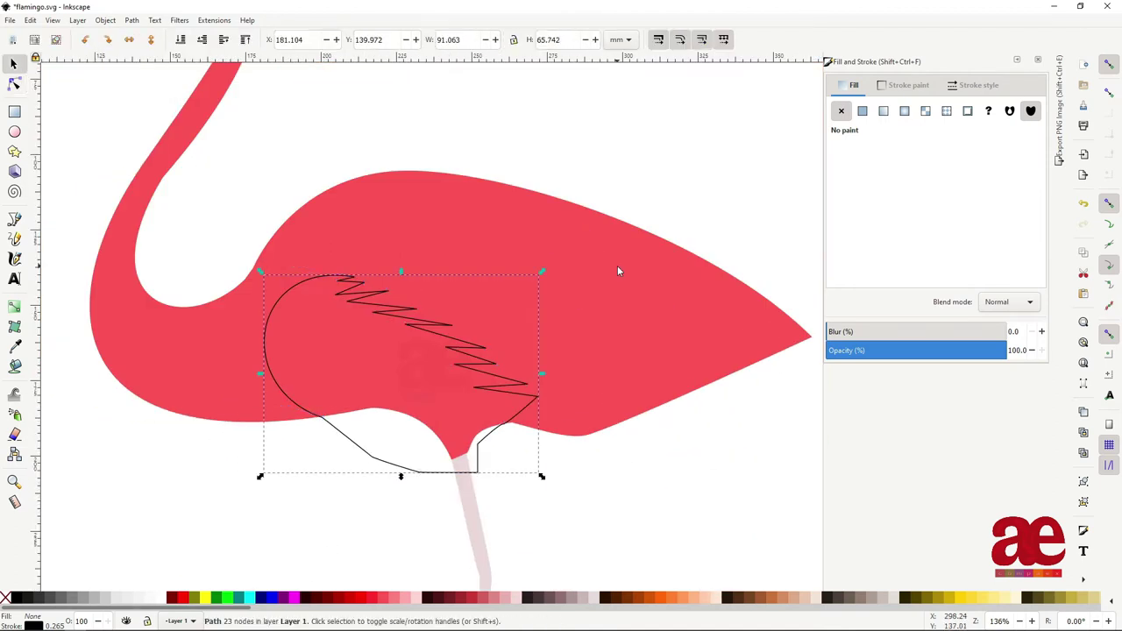
{"action": "key", "text": "d"}
{"action": "left_click", "coordinate": [631, 288]}
{"action": "left_click", "coordinate": [960, 212]}
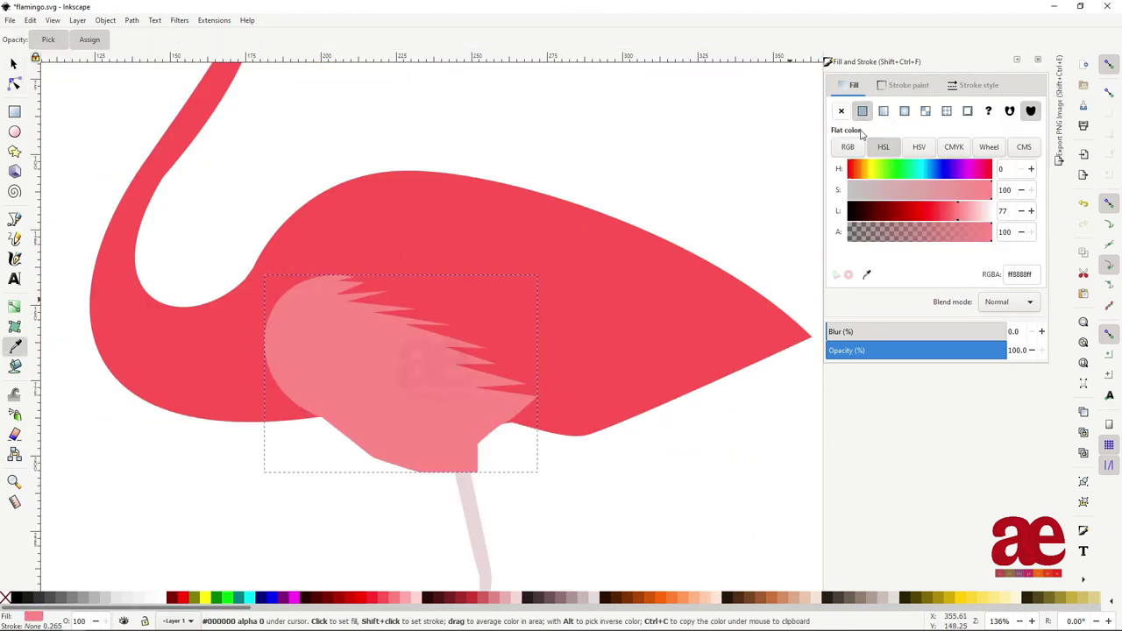
{"action": "key", "text": "s"}
{"action": "key", "text": "Page_Down"}
{"action": "left_click", "coordinate": [434, 330], "text": "shift"}
{"action": "key", "text": "ctrl+z"}
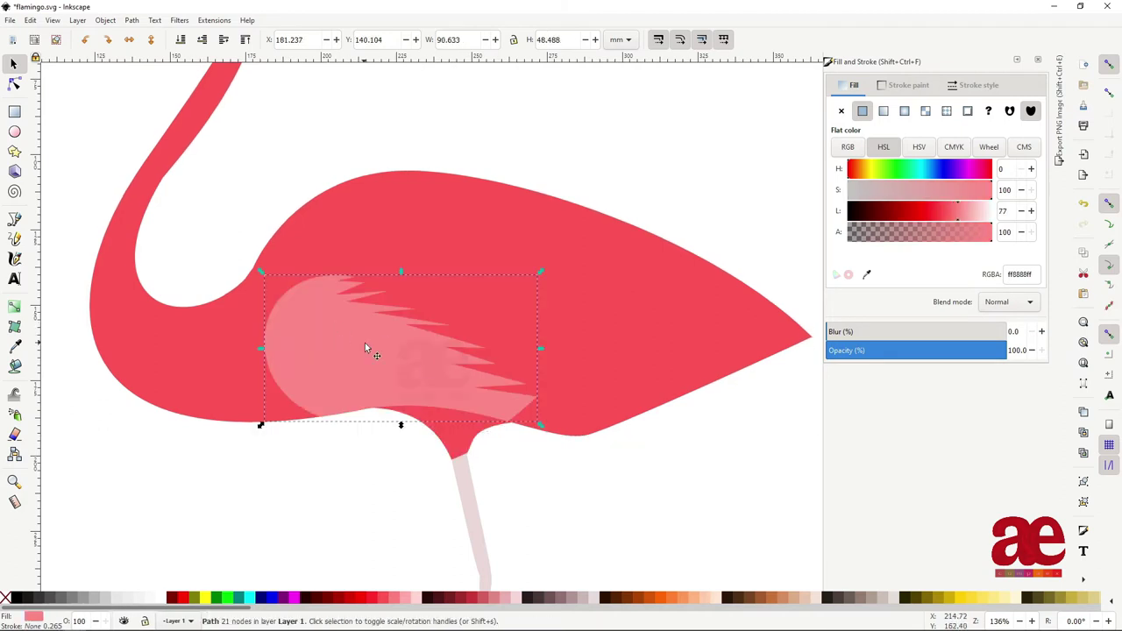
- Drag the wing's feather spike tips and lower edges into longer, curved points
{"action": "key", "text": "3"}
{"action": "key", "text": "n"}
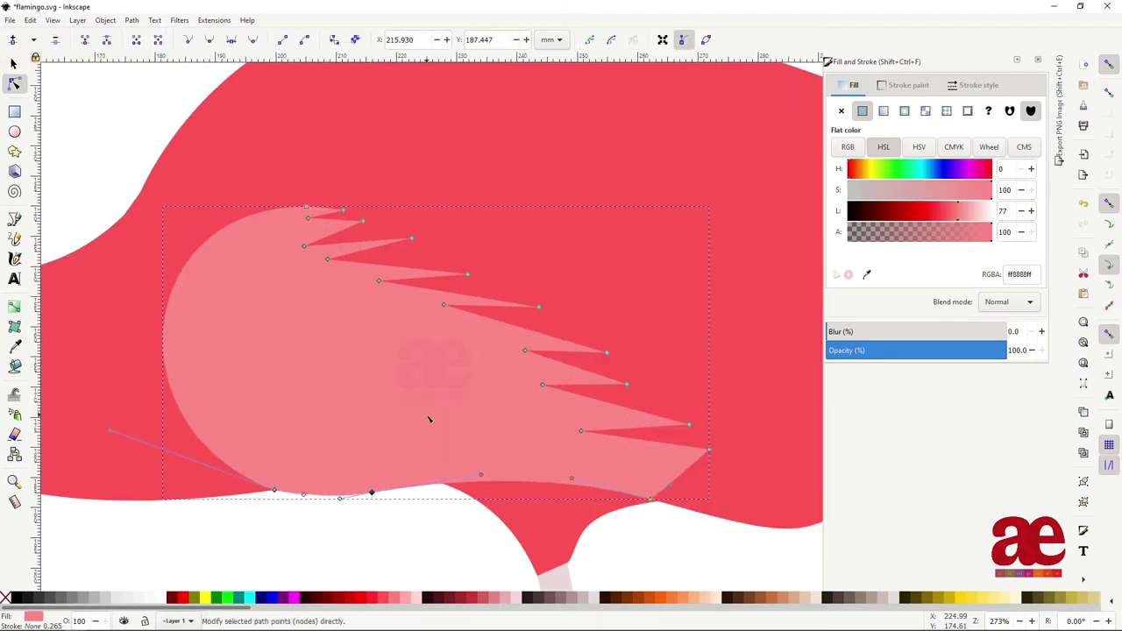
{"action": "scroll", "coordinate": [331, 366], "scroll_direction": "up", "scroll_amount": 2, "text": "ctrl"}
{"action": "left_click_drag", "start_coordinate": [340, 397], "coordinate": [417, 379]}
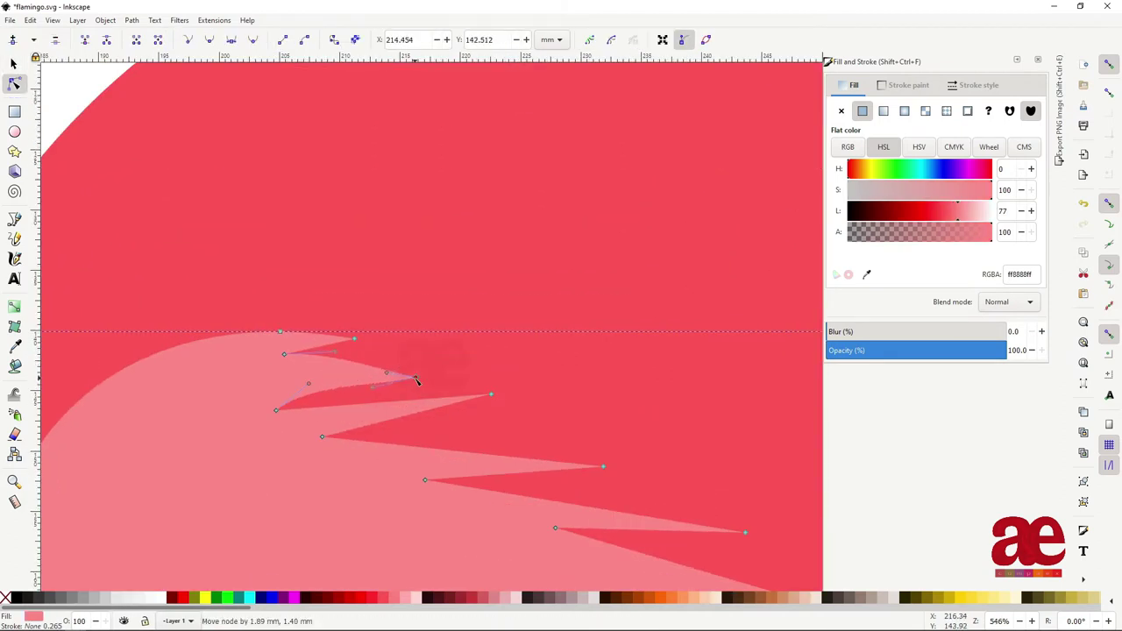
{"action": "left_click_drag", "start_coordinate": [493, 397], "coordinate": [508, 416]}
{"action": "scroll", "coordinate": [306, 316], "scroll_direction": "down", "scroll_amount": 1}
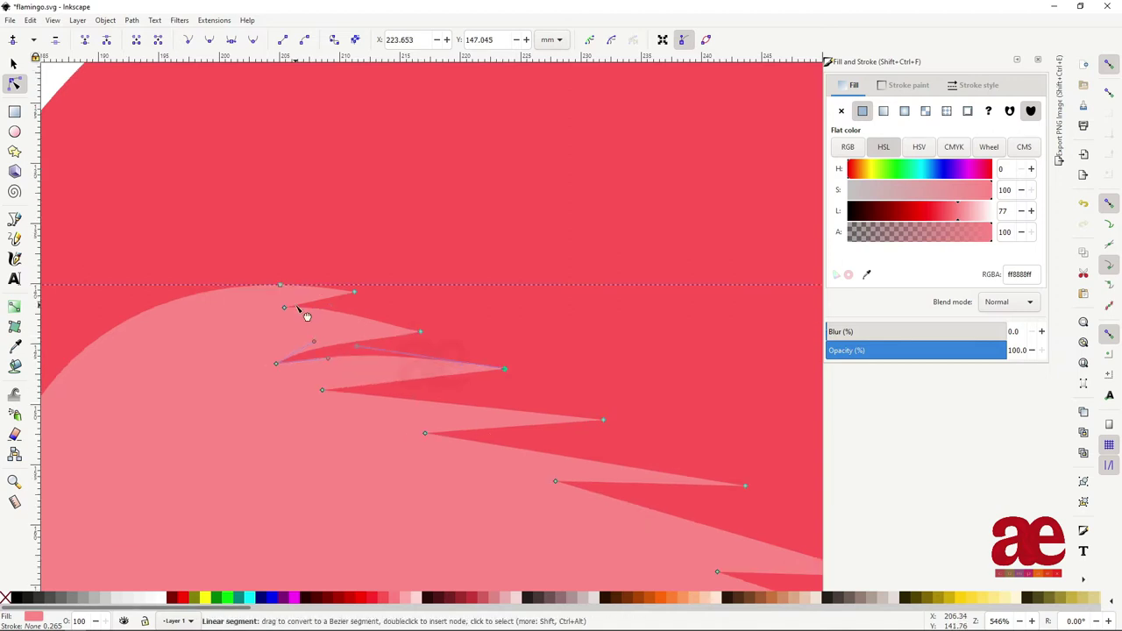
{"action": "left_click_drag", "start_coordinate": [402, 400], "coordinate": [406, 397]}
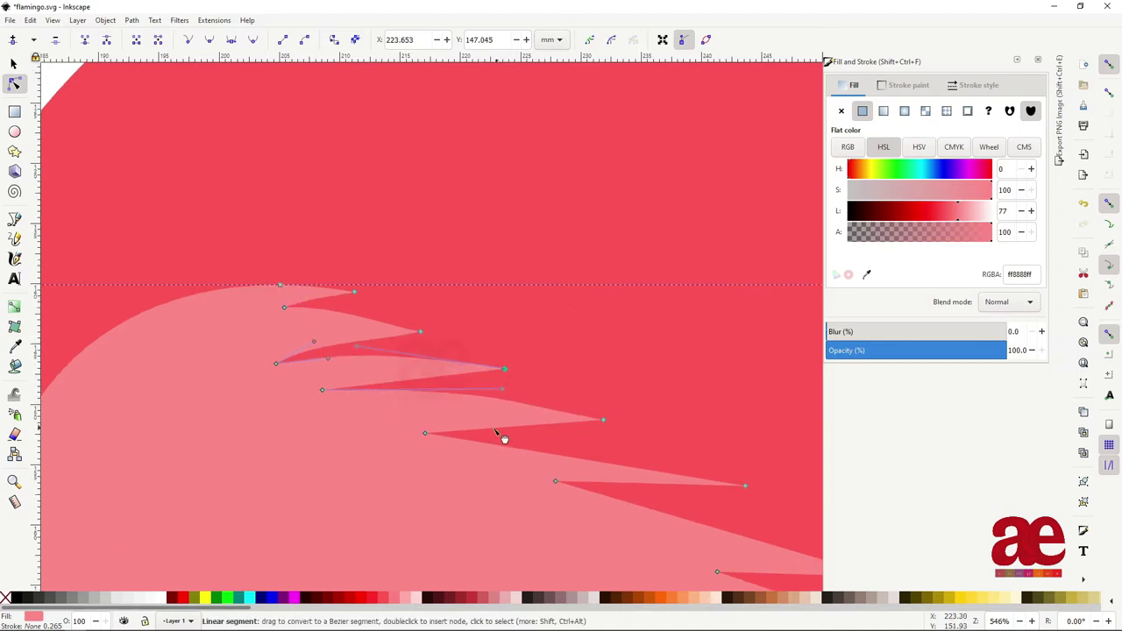
{"action": "left_click_drag", "start_coordinate": [504, 438], "coordinate": [556, 479]}
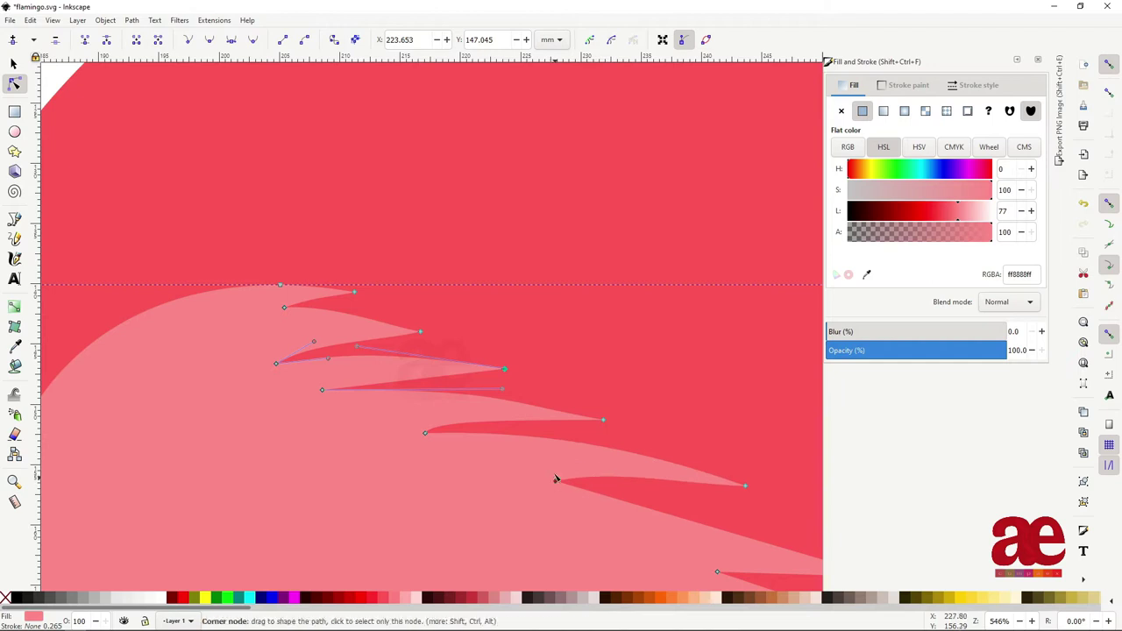
{"action": "scroll", "coordinate": [614, 473], "scroll_direction": "down", "scroll_amount": 3}
{"action": "scroll", "coordinate": [517, 413], "scroll_direction": "up", "scroll_amount": 1}
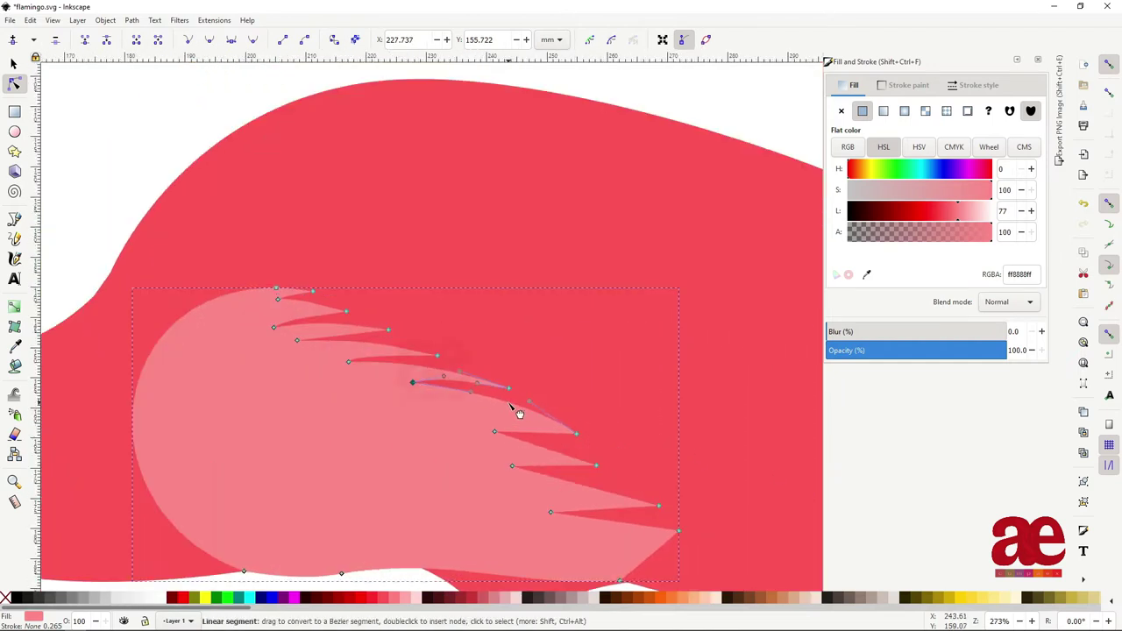
{"action": "left_click_drag", "start_coordinate": [495, 433], "coordinate": [482, 421]}
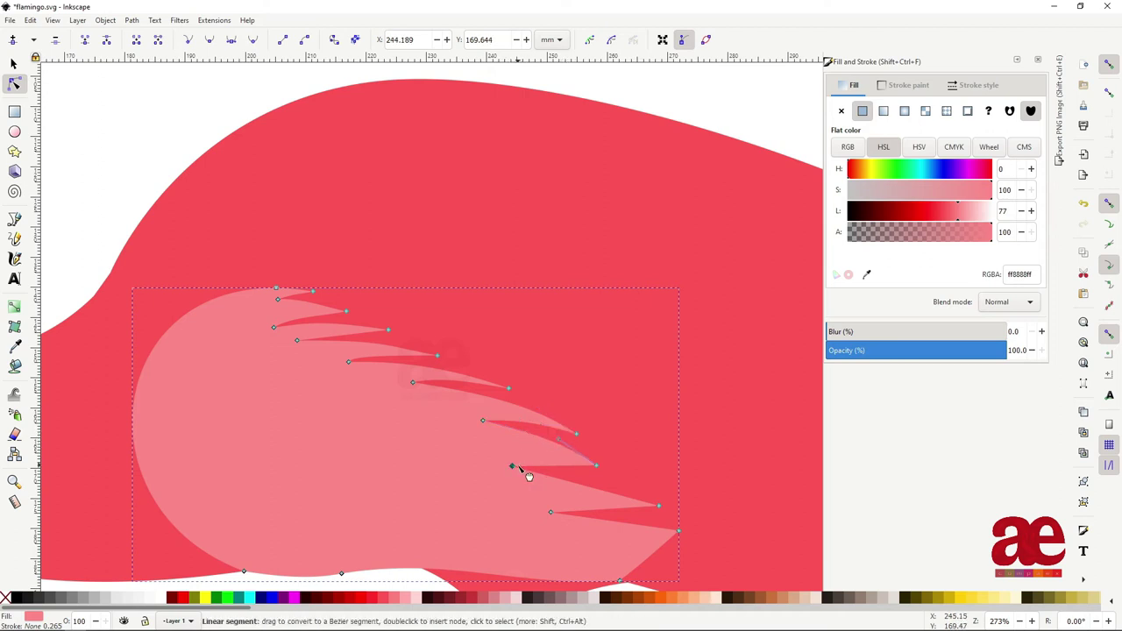
- Lengthen the lower feather spike and curve the upper spikes' tips
{"action": "left_click", "coordinate": [639, 509]}
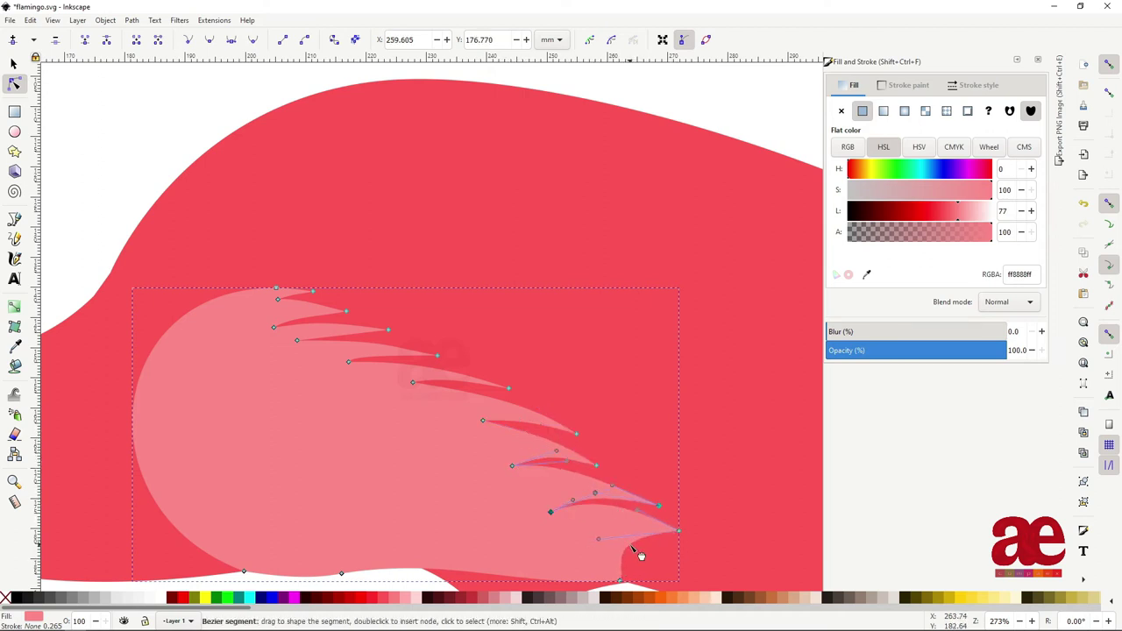
{"action": "left_click_drag", "start_coordinate": [681, 535], "coordinate": [716, 562]}
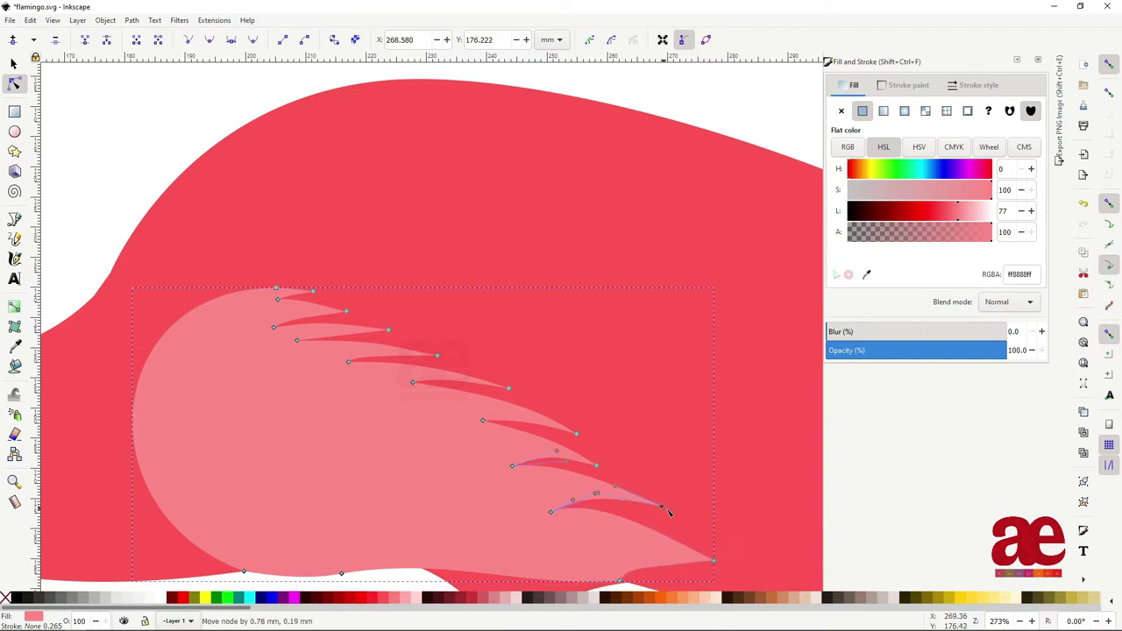
{"action": "left_click", "coordinate": [510, 388]}
{"action": "left_click_drag", "start_coordinate": [437, 360], "coordinate": [447, 351]}
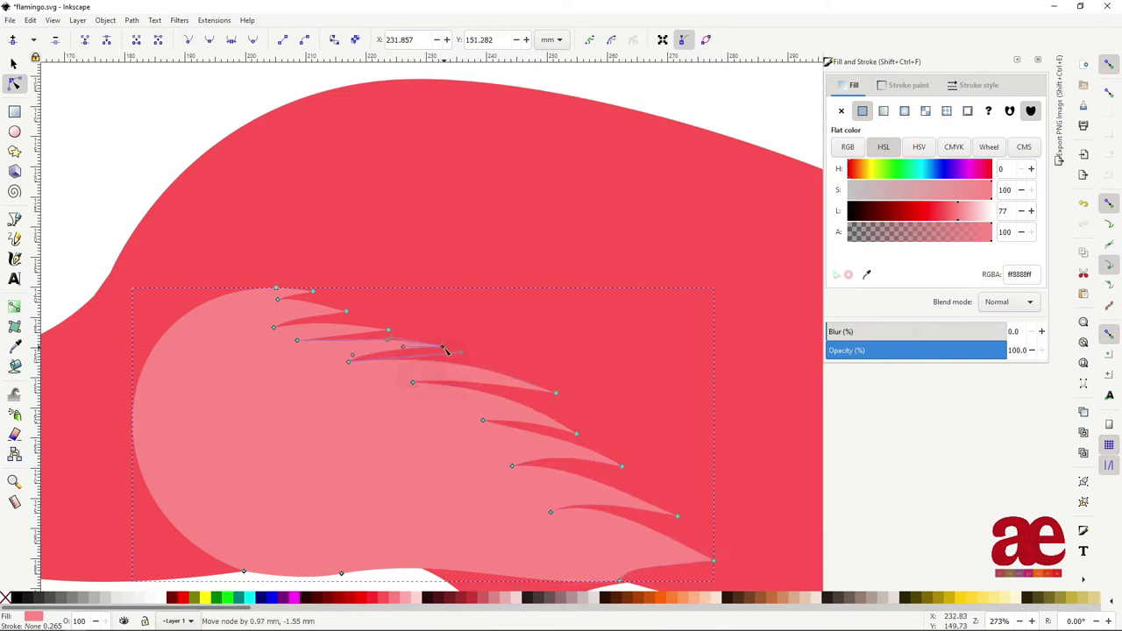
{"action": "left_click", "coordinate": [388, 331]}
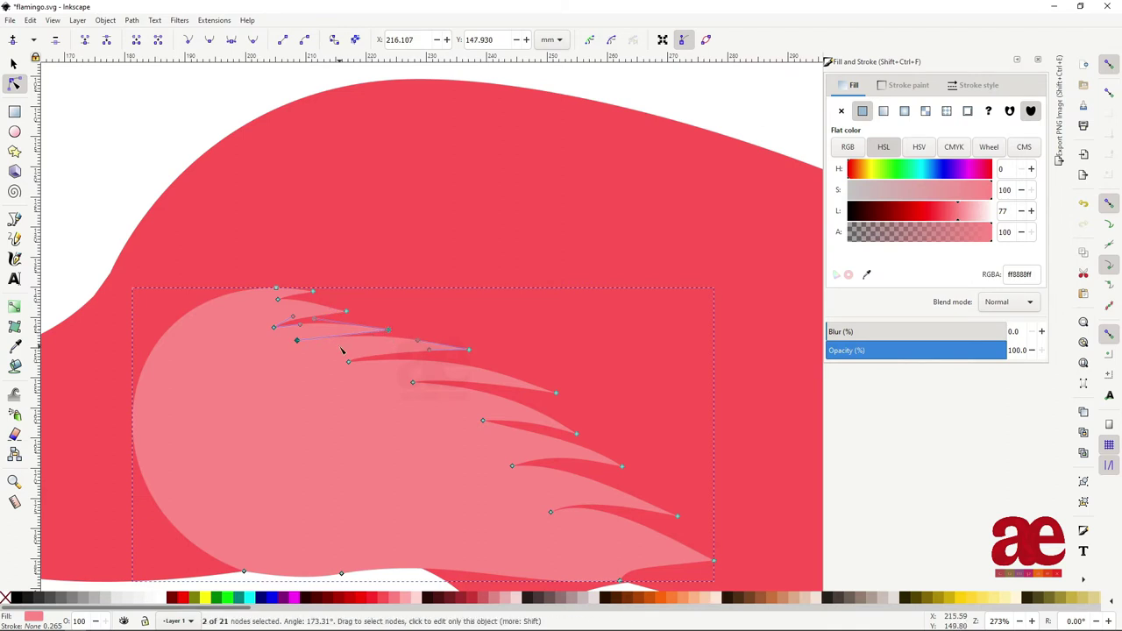
{"action": "left_click_drag", "start_coordinate": [342, 341], "coordinate": [347, 334]}
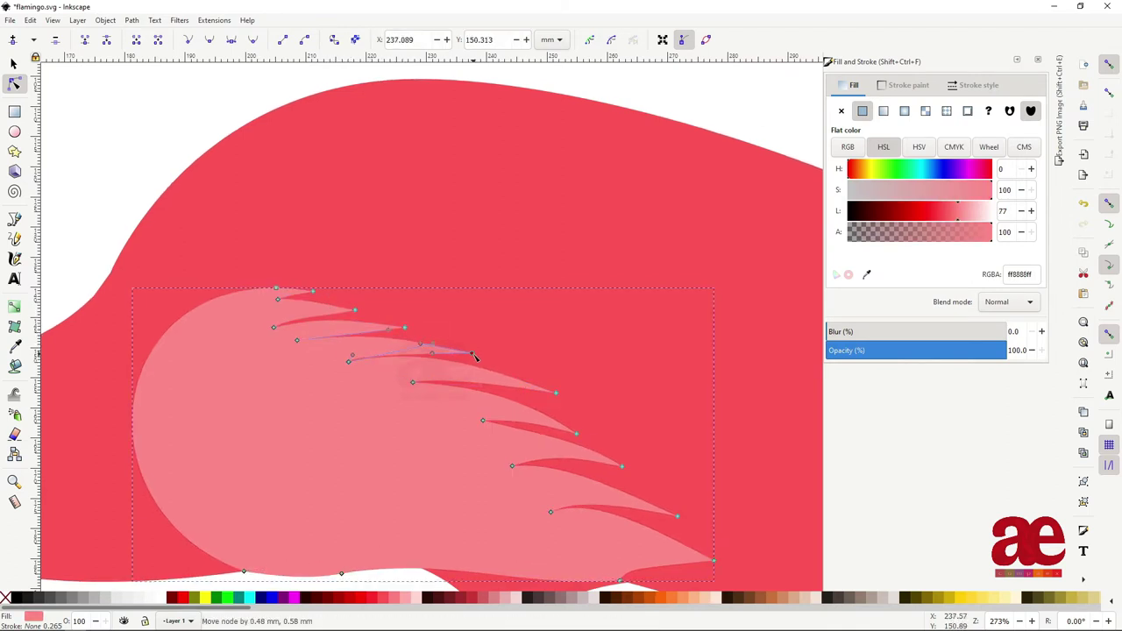
{"action": "left_click_drag", "start_coordinate": [474, 355], "coordinate": [471, 354]}
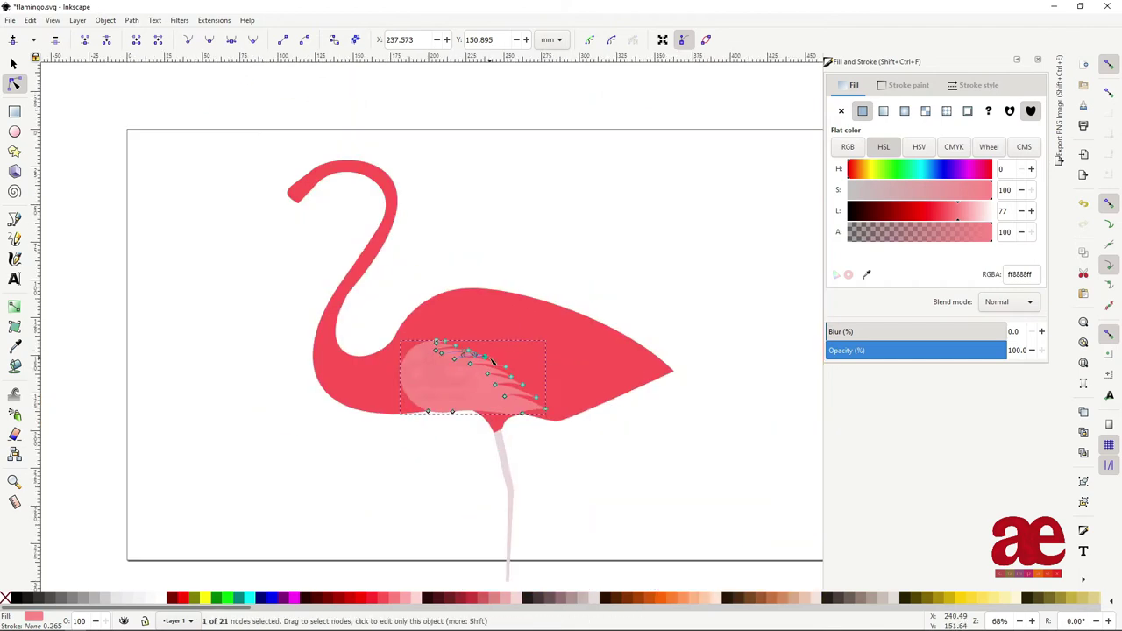
- Save the flamingo drawing
{"action": "key", "text": "s"}
{"action": "key", "text": "ctrl+s"}
{"action": "scroll", "coordinate": [328, 310], "scroll_direction": "up", "scroll_amount": 1}
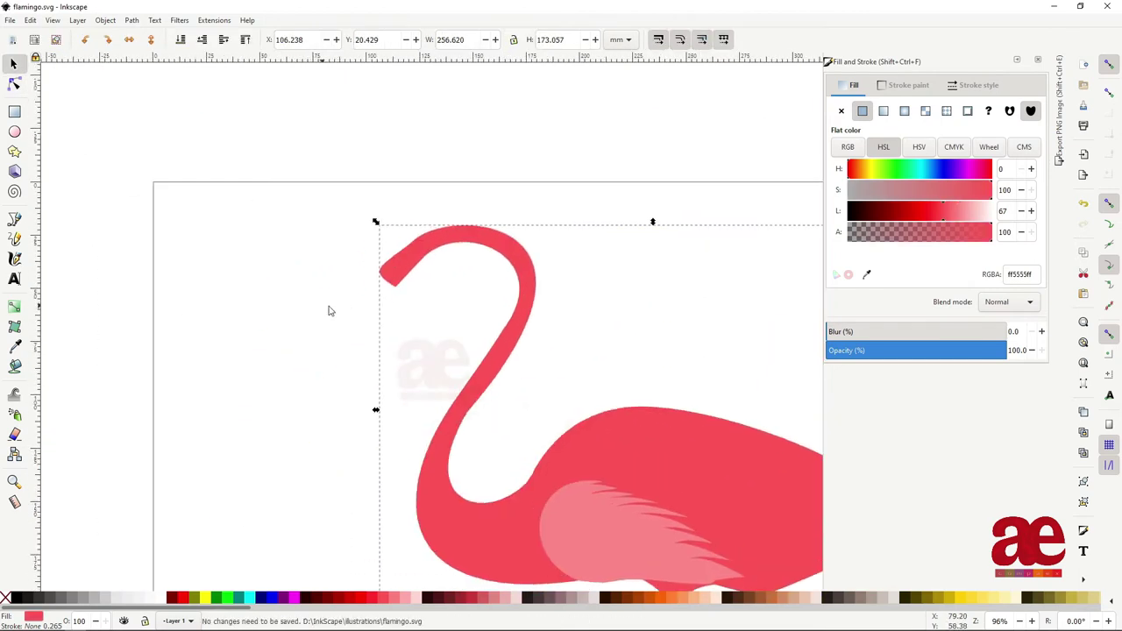
{"action": "scroll", "coordinate": [363, 128], "scroll_direction": "up", "scroll_amount": 3}
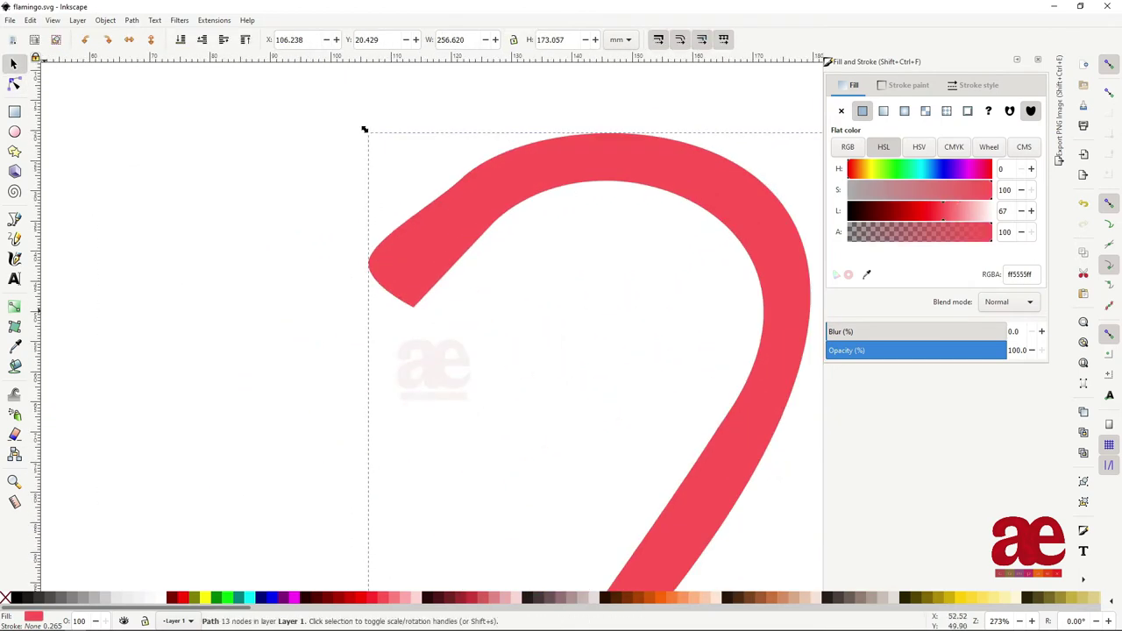
- Round the neck's end into a fuller head dome by editing its top nodes
{"action": "double_click", "coordinate": [432, 252]}
{"action": "left_click_drag", "start_coordinate": [437, 203], "coordinate": [419, 207]}
{"action": "double_click", "coordinate": [572, 136]}
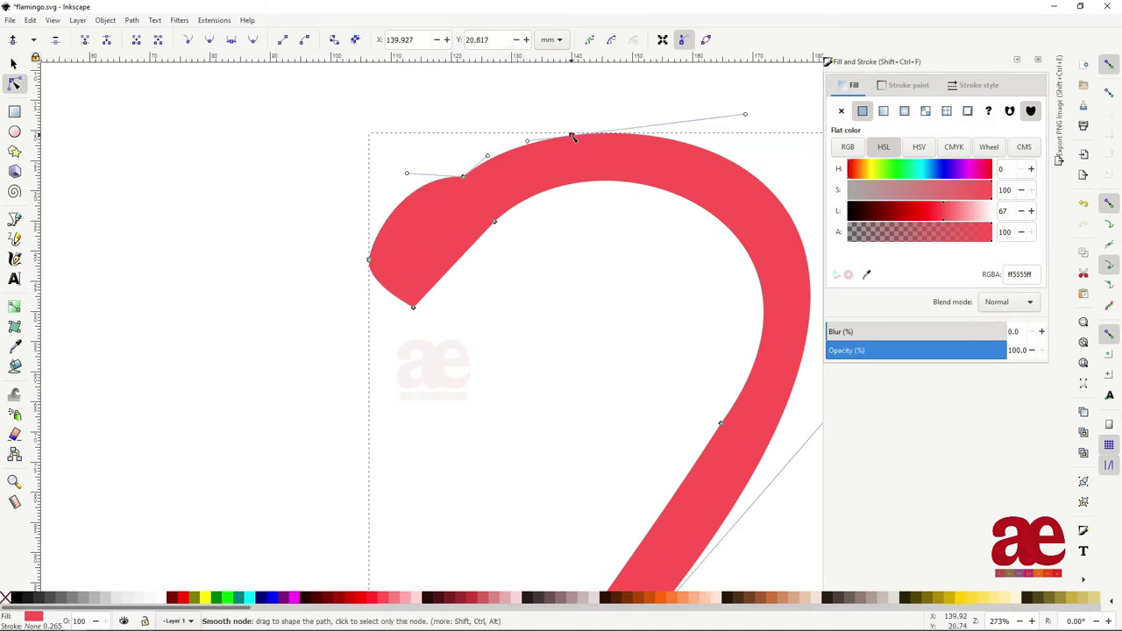
{"action": "key", "text": "Delete"}
{"action": "left_click_drag", "start_coordinate": [409, 151], "coordinate": [418, 102]}
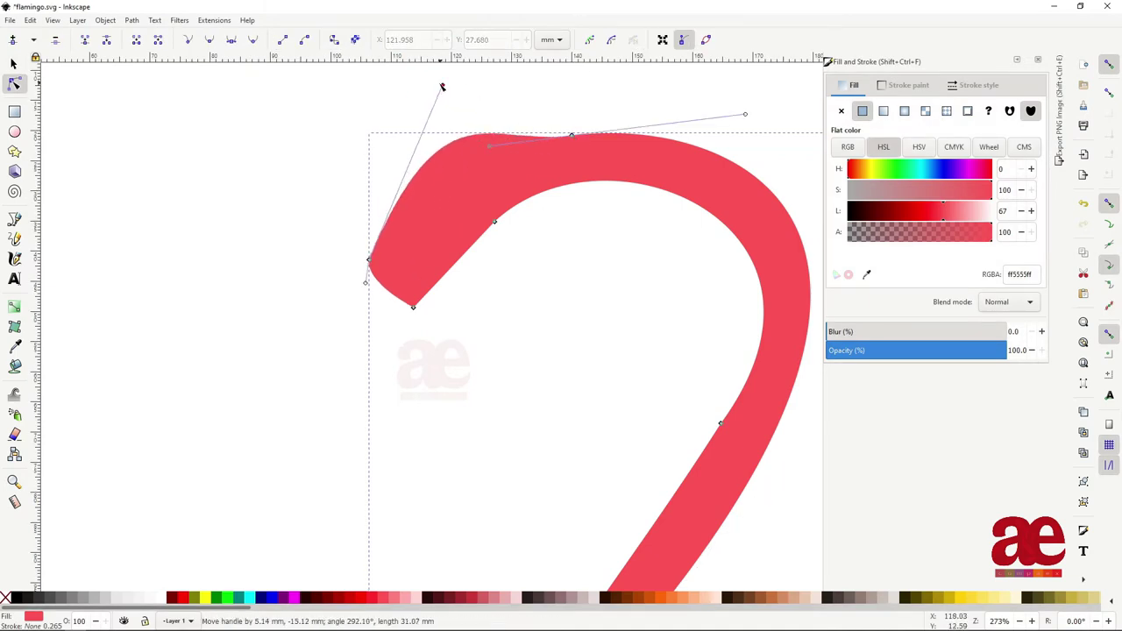
{"action": "left_click_drag", "start_coordinate": [491, 149], "coordinate": [499, 137]}
{"action": "left_click_drag", "start_coordinate": [594, 138], "coordinate": [595, 129]}
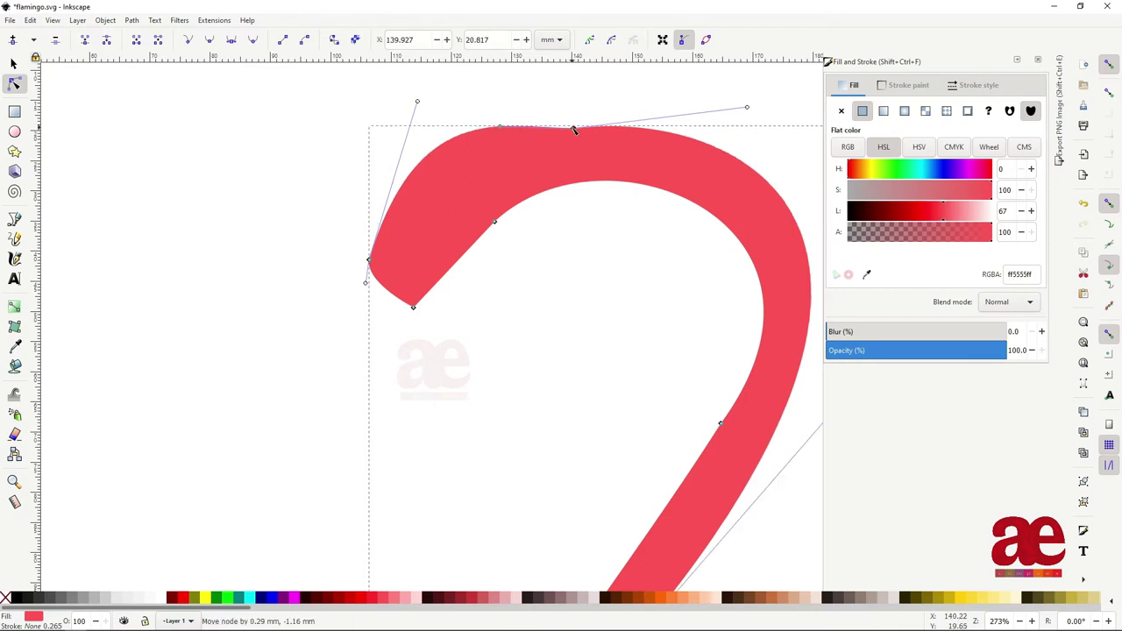
{"action": "left_click_drag", "start_coordinate": [750, 109], "coordinate": [732, 126]}
{"action": "left_click_drag", "start_coordinate": [418, 102], "coordinate": [379, 77]}
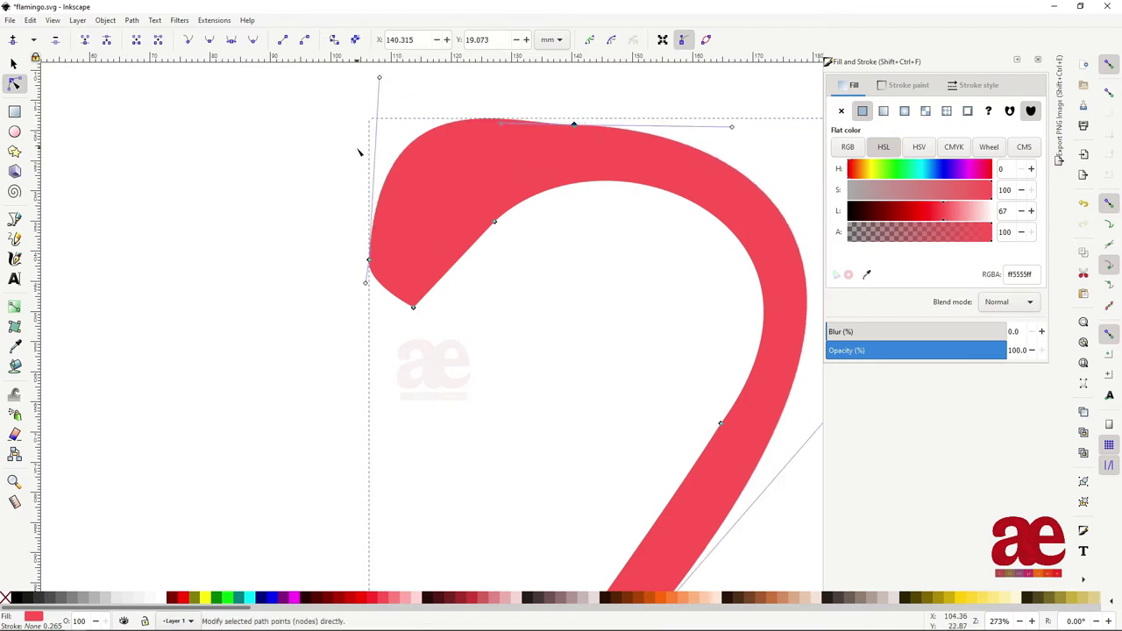
{"action": "key", "text": "b"}
{"action": "left_click", "coordinate": [376, 208]}
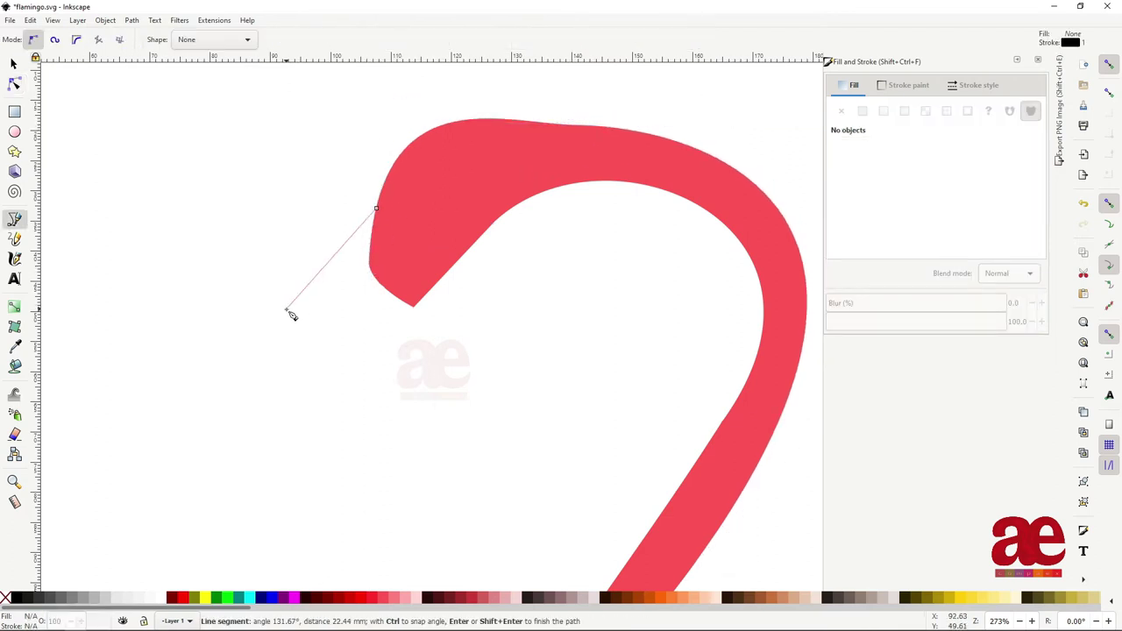
- Click out a closed four-point beak polygon at the flamingo's head
{"action": "left_click", "coordinate": [288, 310]}
{"action": "scroll", "coordinate": [302, 412], "scroll_direction": "down", "scroll_amount": 1}
{"action": "left_click", "coordinate": [336, 481]}
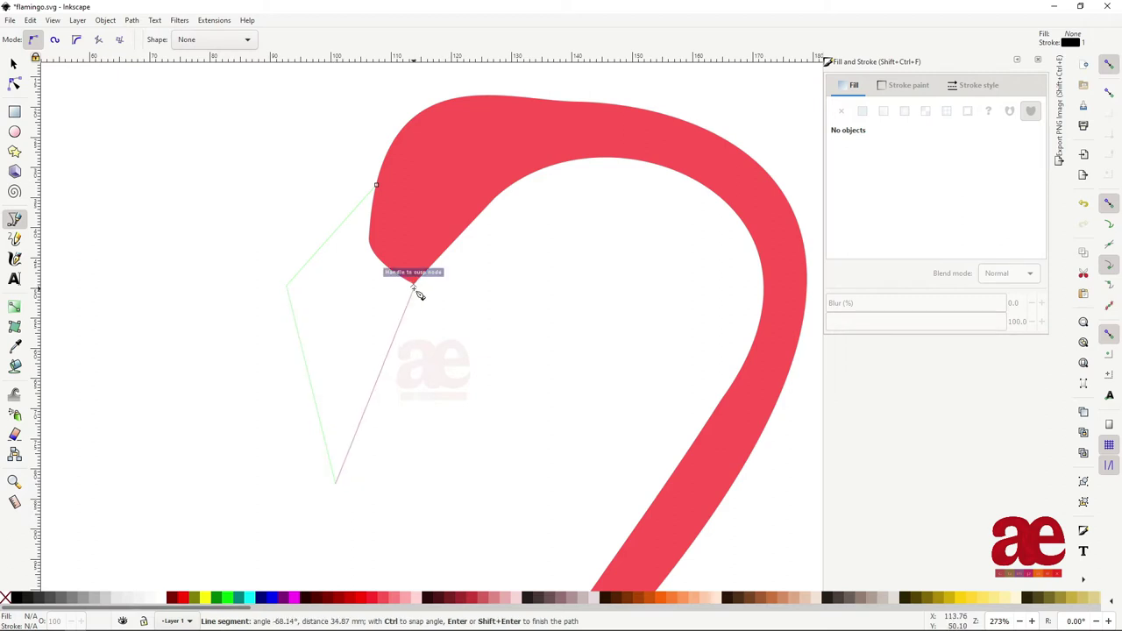
{"action": "left_click", "coordinate": [427, 270]}
{"action": "left_click", "coordinate": [434, 182]}
{"action": "left_click", "coordinate": [408, 190]}
{"action": "left_click", "coordinate": [376, 185]}
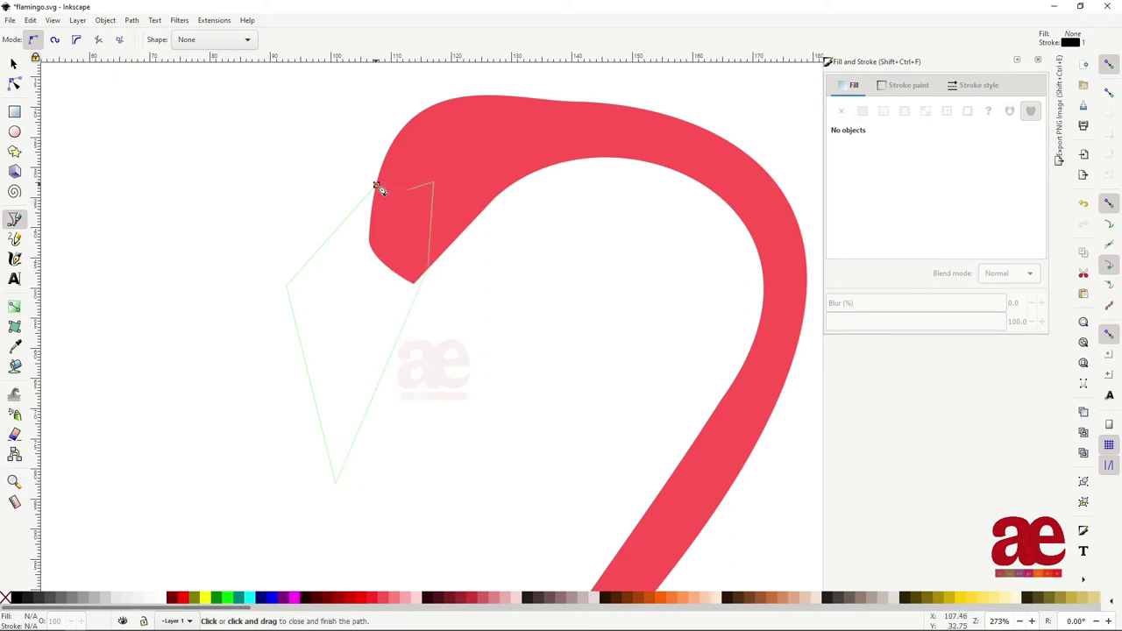
- Fill the beak with the flamingo red lightened to 100 and remove its outline
{"action": "key", "text": "d"}
{"action": "left_click", "coordinate": [500, 156]}
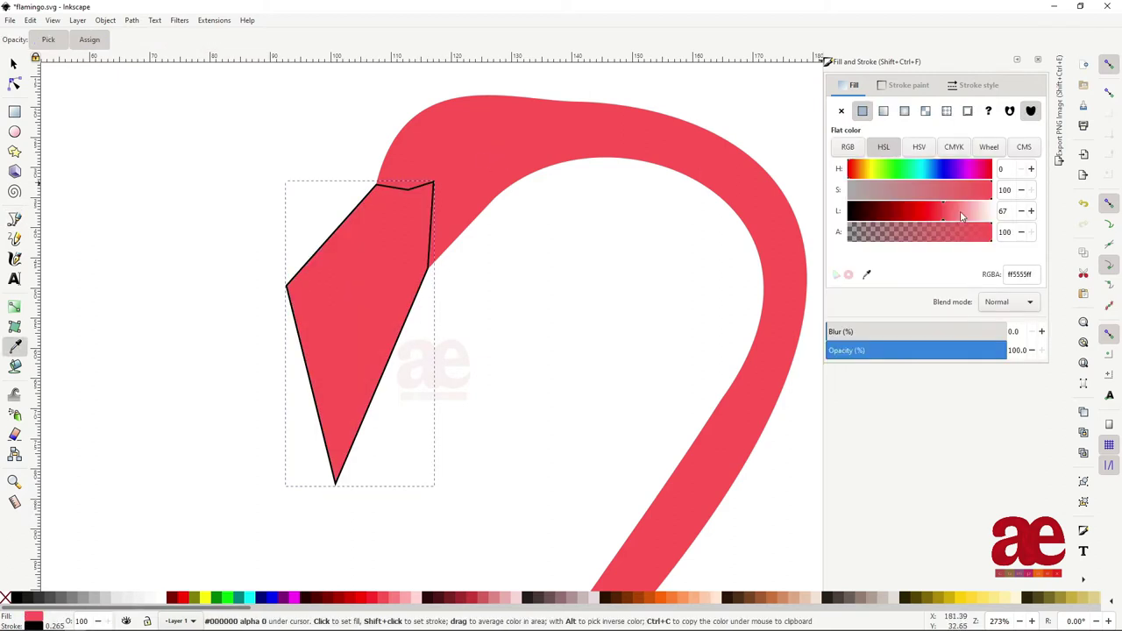
{"action": "left_click_drag", "start_coordinate": [935, 212], "coordinate": [993, 215]}
{"action": "key", "text": "Escape"}
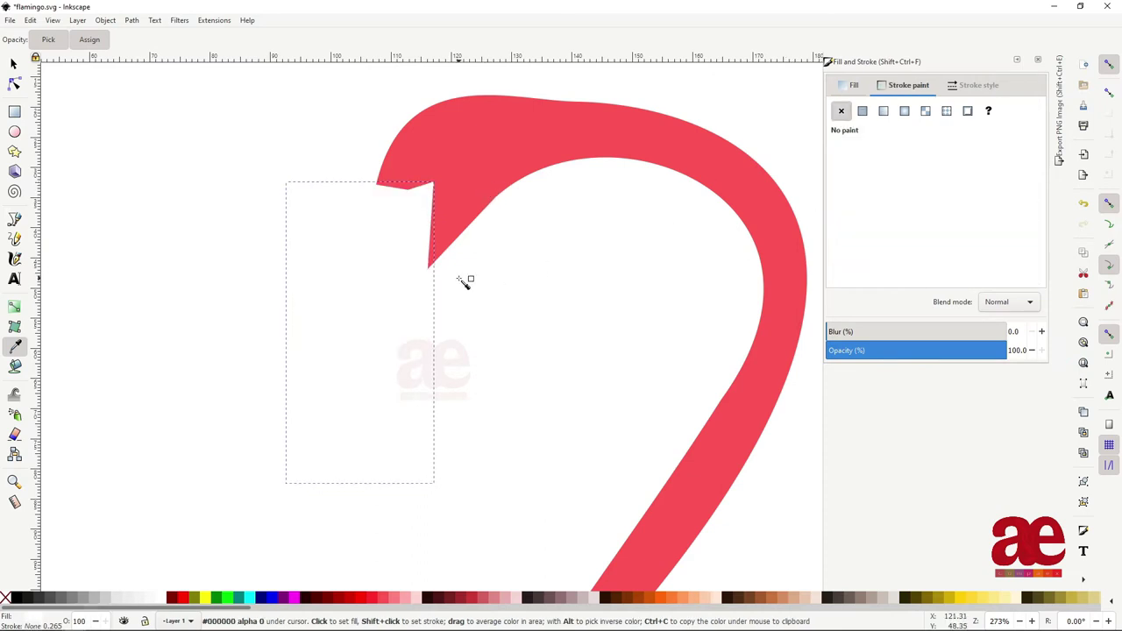
{"action": "key", "text": "s"}
{"action": "key", "text": "5"}
{"action": "key", "text": "minus"}
- Add a page-sized black rectangle at the very bottom as the background
{"action": "key", "text": "r"}
{"action": "left_click_drag", "start_coordinate": [226, 171], "coordinate": [771, 479]}
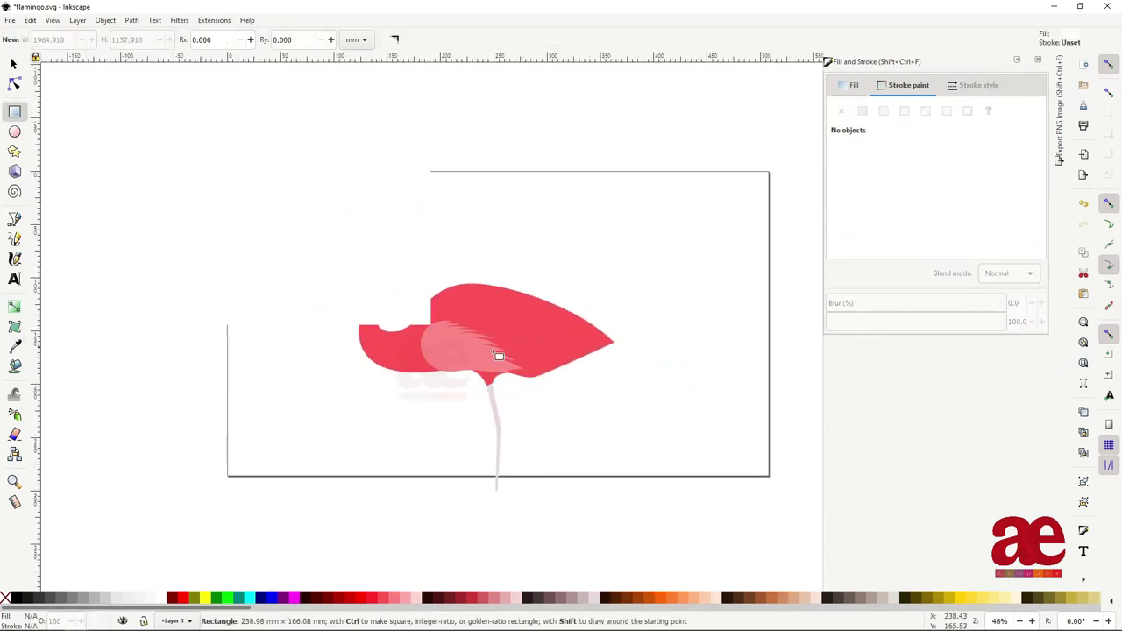
{"action": "left_click", "coordinate": [854, 85]}
{"action": "left_click", "coordinate": [863, 111]}
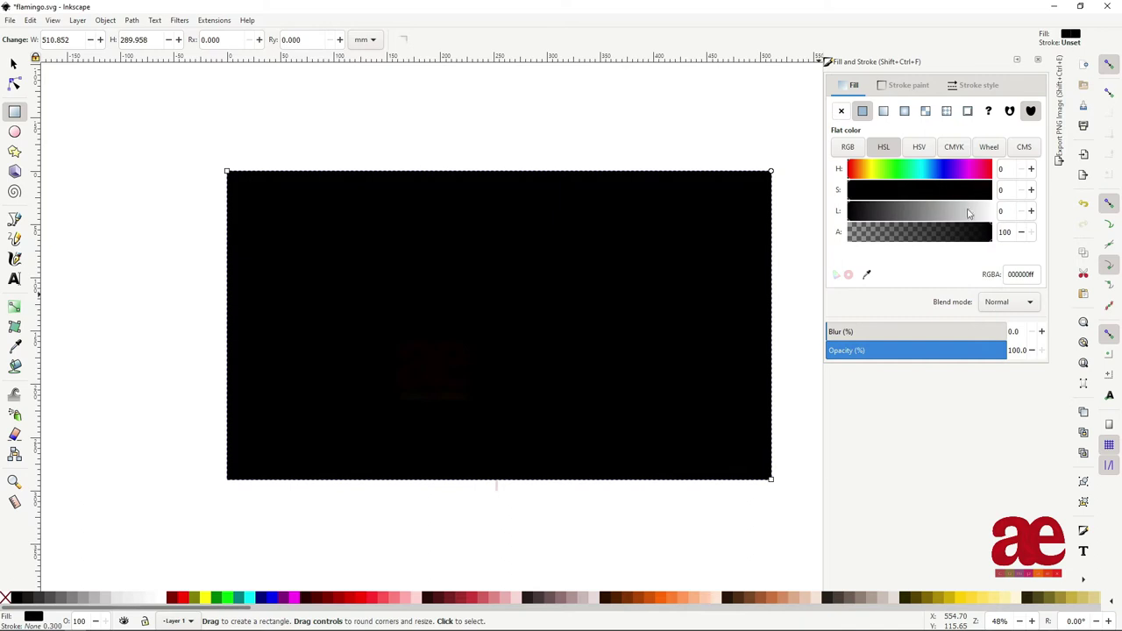
{"action": "key", "text": "s"}
{"action": "key", "text": "End"}
- Curve the beak's left, right and bottom edges and pull its top corner up-right
{"action": "key", "text": "n"}
{"action": "key", "text": "grave"}
{"action": "key", "text": "grave"}
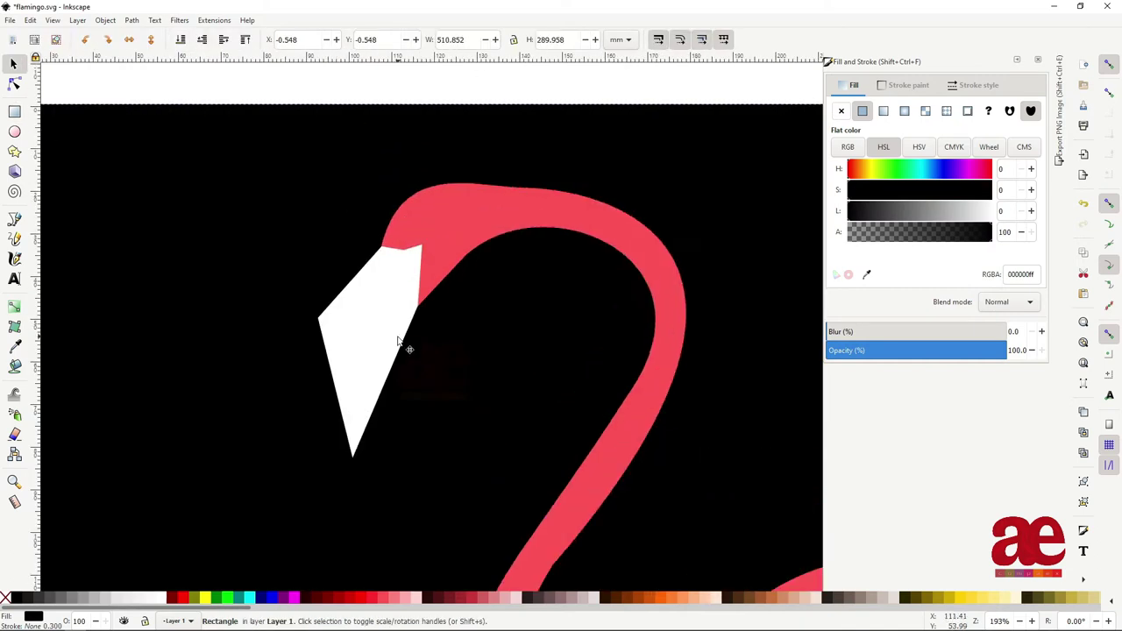
{"action": "left_click", "coordinate": [337, 264]}
{"action": "left_click_drag", "start_coordinate": [292, 327], "coordinate": [304, 444]}
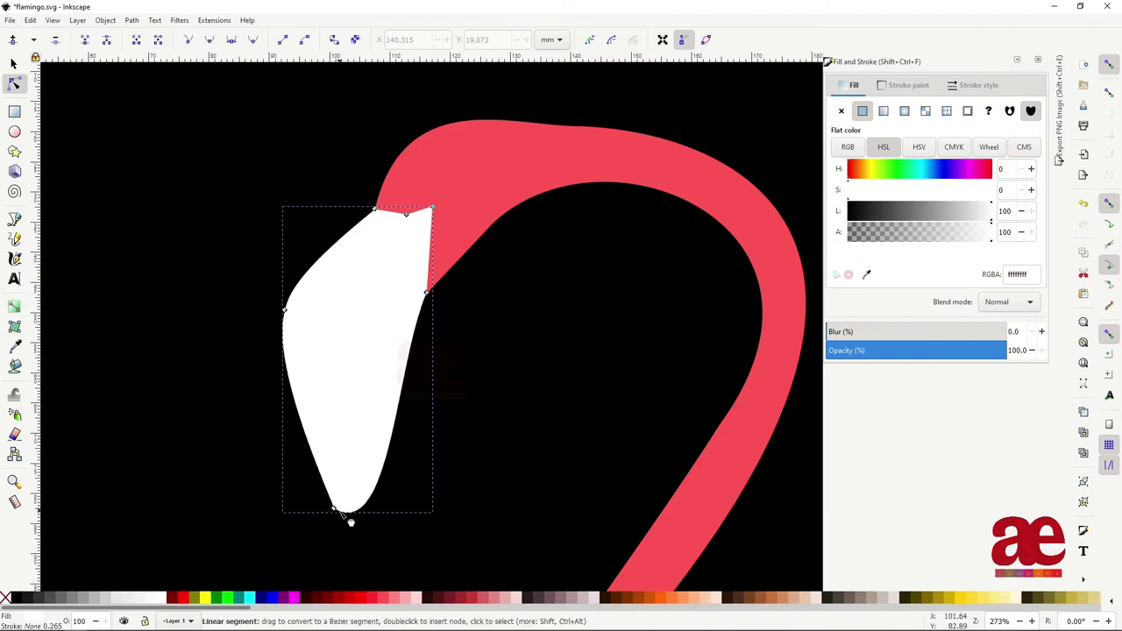
{"action": "left_click_drag", "start_coordinate": [383, 431], "coordinate": [406, 365]}
{"action": "left_click_drag", "start_coordinate": [354, 509], "coordinate": [361, 507]}
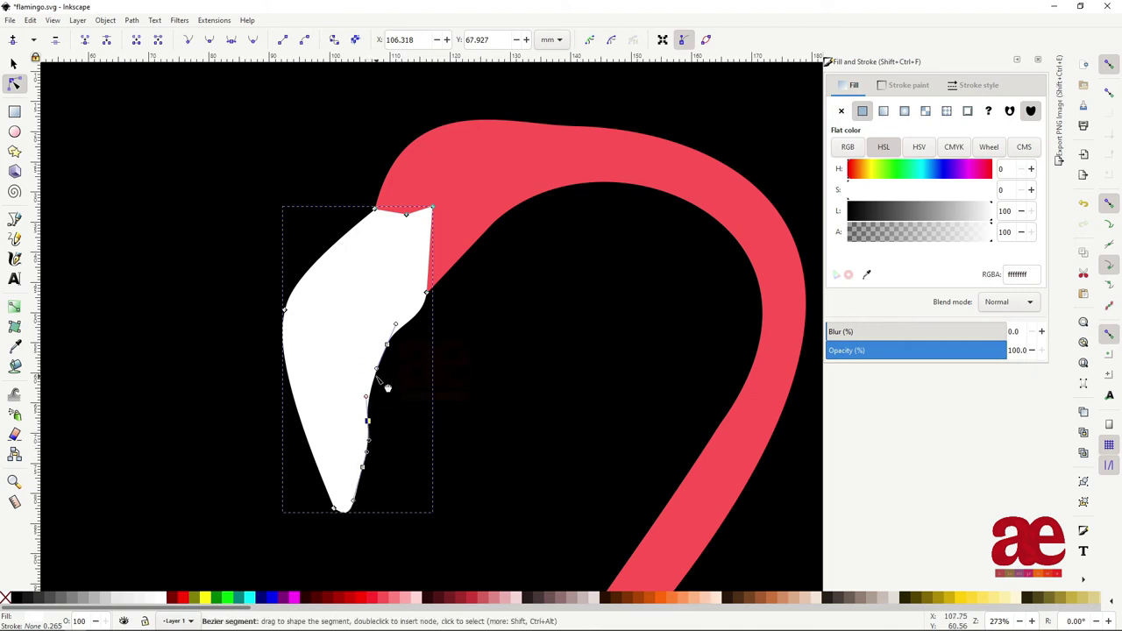
{"action": "key", "text": "5"}
{"action": "left_click", "coordinate": [413, 339]}
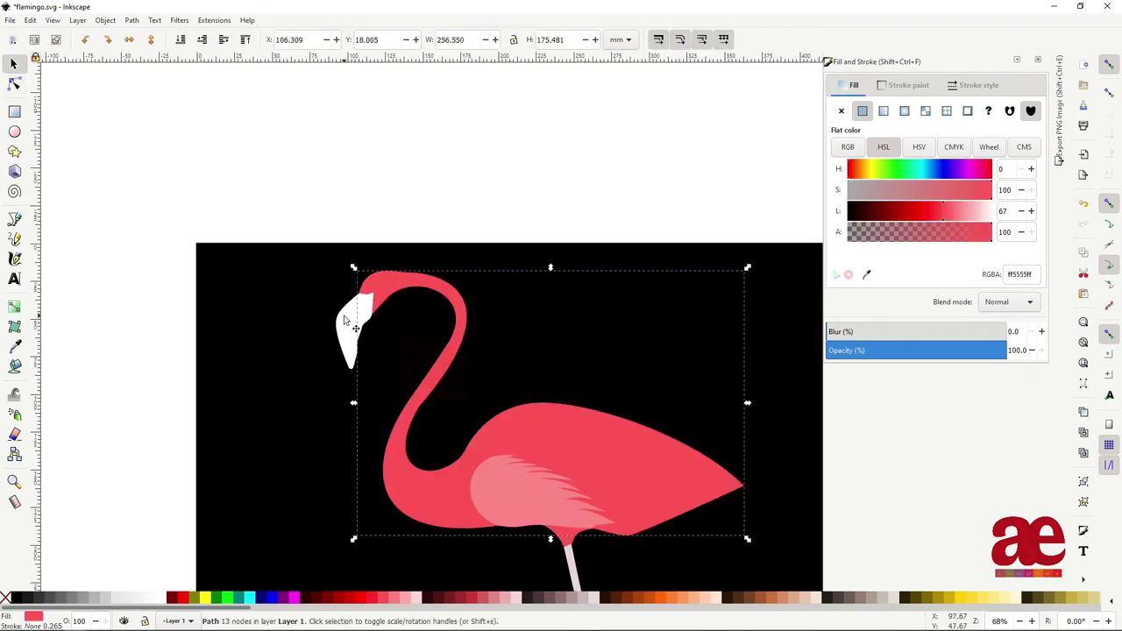
{"action": "scroll", "coordinate": [349, 309], "scroll_direction": "up", "scroll_amount": 5}
{"action": "key", "text": "n"}
{"action": "left_click_drag", "start_coordinate": [410, 235], "coordinate": [431, 235]}
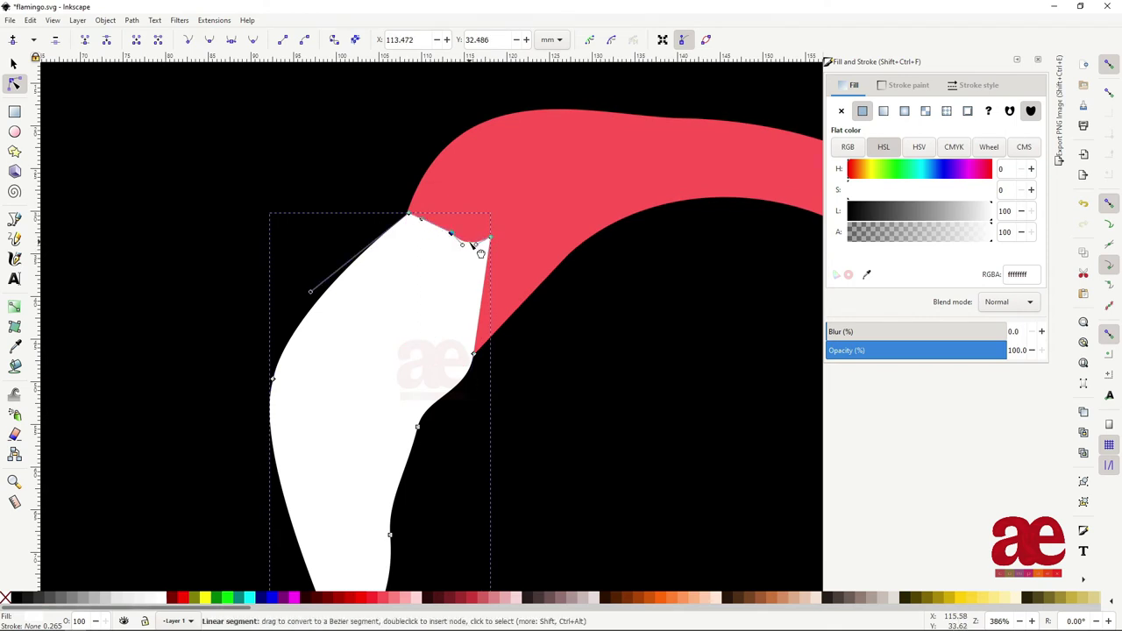
- Draw a small circular eye on the head with the Ellipse tool
{"action": "key", "text": "5"}
{"action": "scroll", "coordinate": [284, 329], "scroll_direction": "up", "scroll_amount": 6}
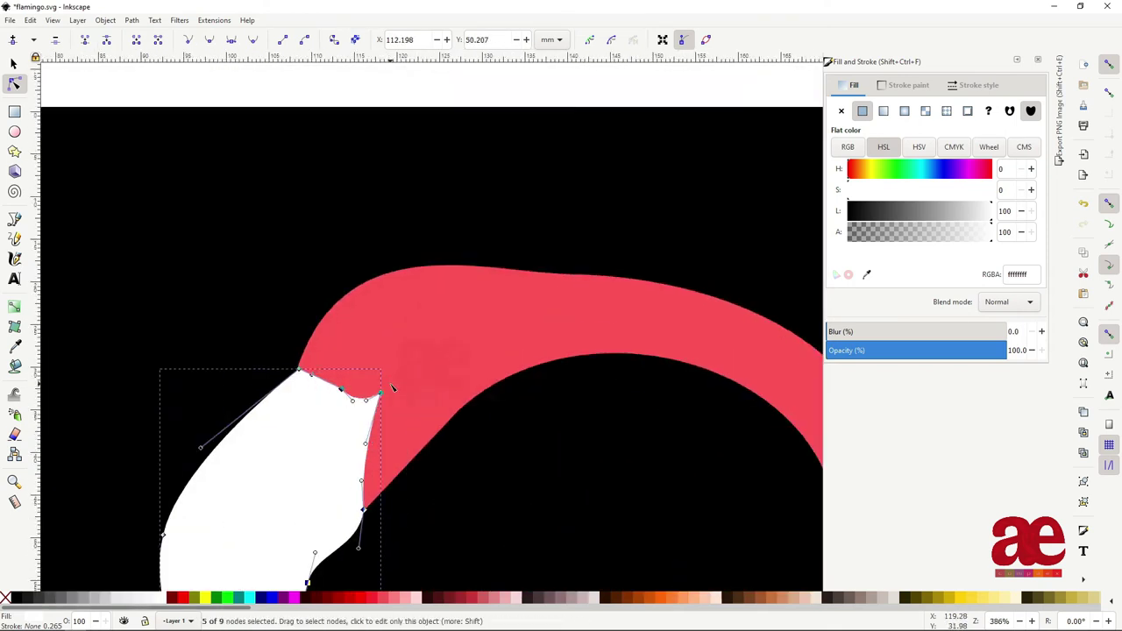
{"action": "key", "text": "e"}
{"action": "left_click_drag", "start_coordinate": [335, 380], "coordinate": [382, 426]}
- Set the eye circle's width to 5 mm
{"action": "key", "text": "s"}
{"action": "double_click", "coordinate": [452, 39]}
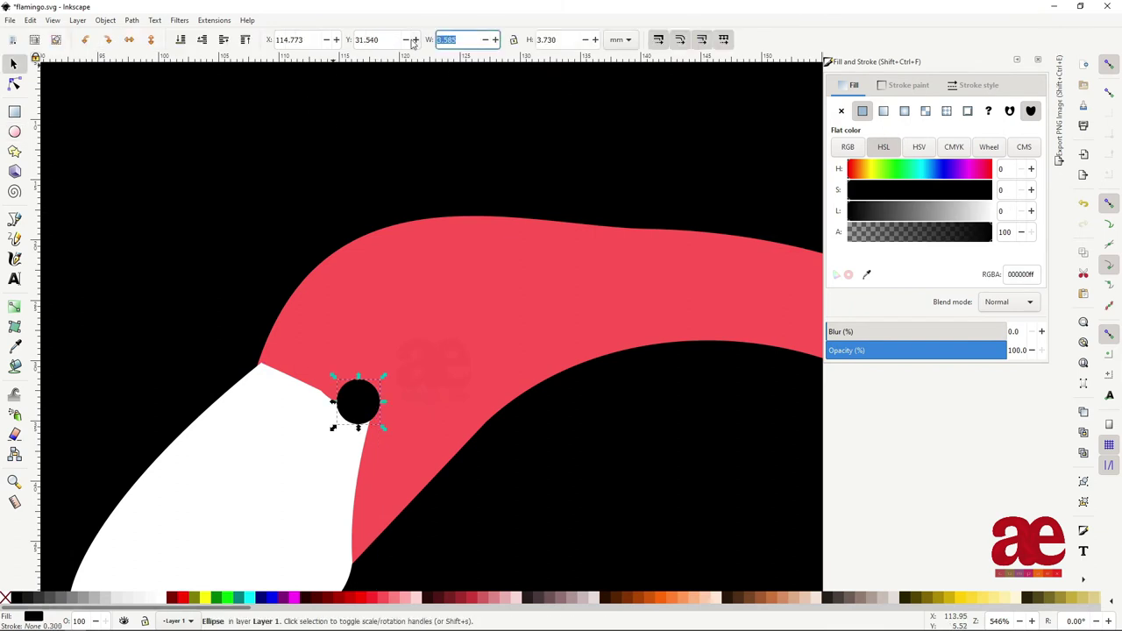
{"action": "type", "text": "3.5"}
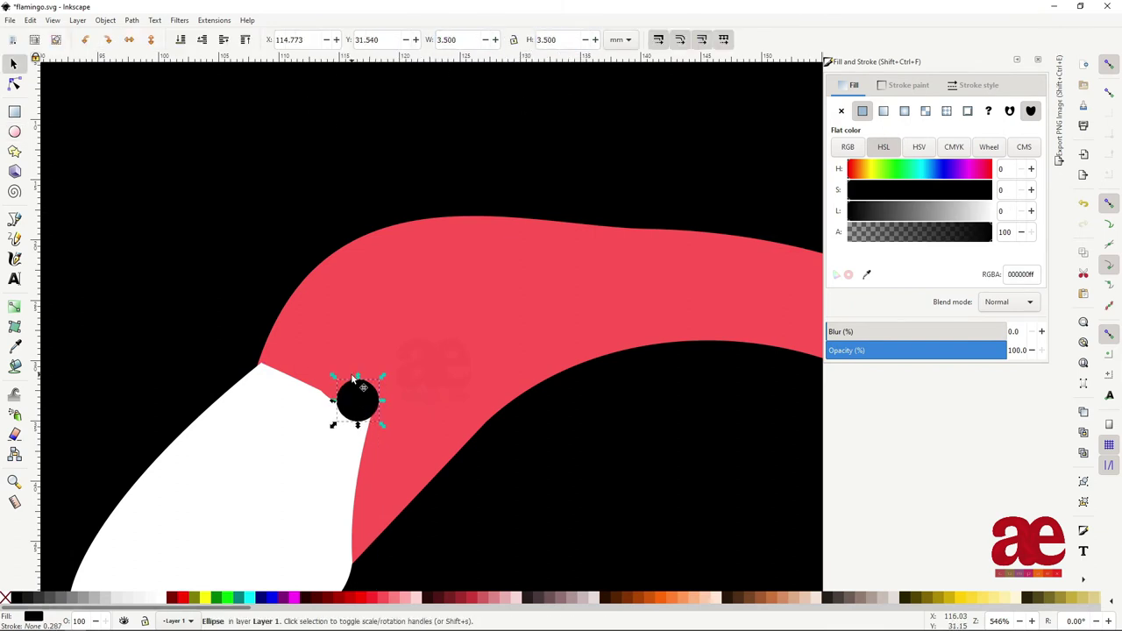
{"action": "scroll", "coordinate": [359, 401], "scroll_direction": "down", "scroll_amount": 4}
{"action": "scroll", "coordinate": [377, 369], "scroll_direction": "up", "scroll_amount": 4}
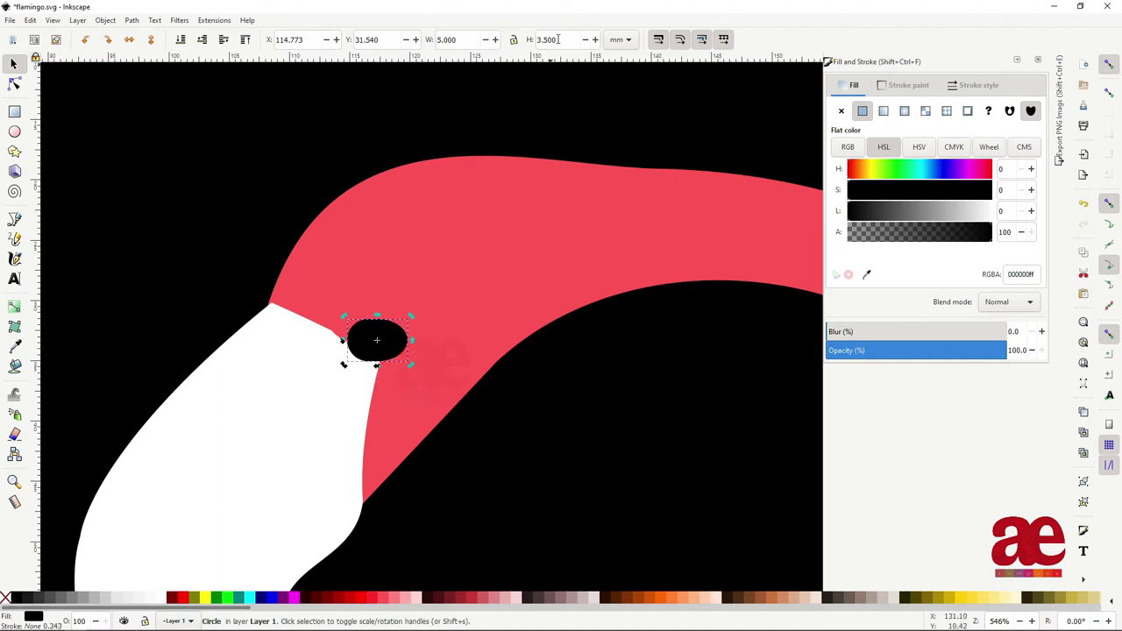
{"action": "type", "text": "5"}
{"action": "key", "text": "Return"}
- Fill a circle white, lower it beneath the eye, and size it 6 by 6
{"action": "left_click", "coordinate": [989, 211]}
{"action": "key", "text": "Page_Down"}
{"action": "left_click_drag", "start_coordinate": [398, 363], "coordinate": [395, 340]}
{"action": "left_click_drag", "start_coordinate": [406, 359], "coordinate": [412, 375]}
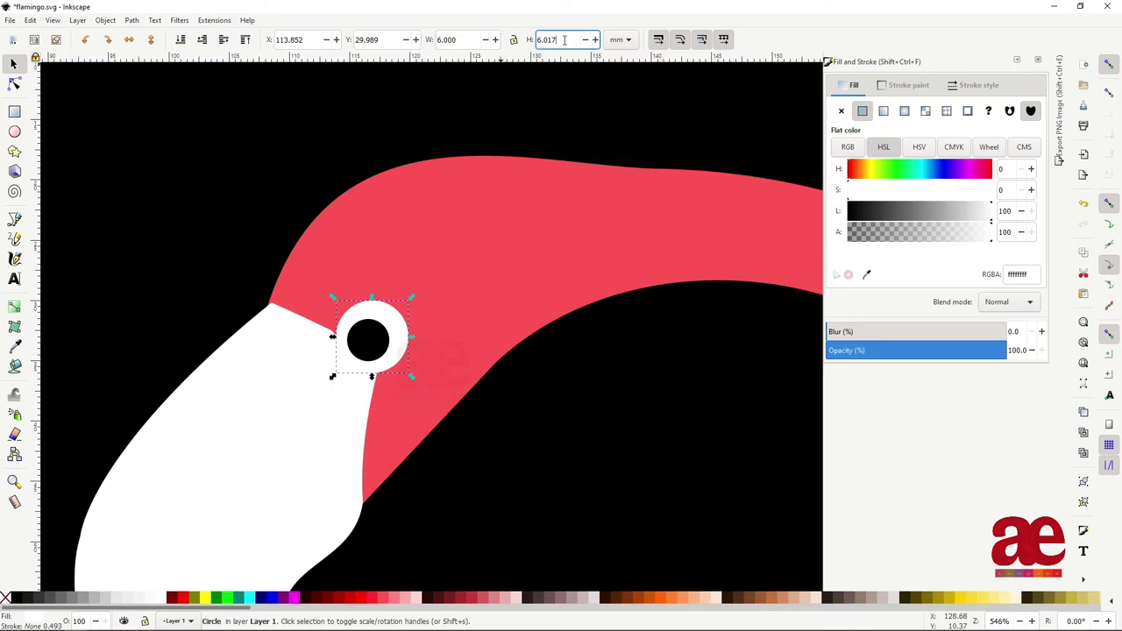
{"action": "type", "text": "6"}
{"action": "key", "text": "Return"}
{"action": "scroll", "coordinate": [452, 294], "scroll_direction": "down", "scroll_amount": 5}
{"action": "scroll", "coordinate": [413, 334], "scroll_direction": "up", "scroll_amount": 6}
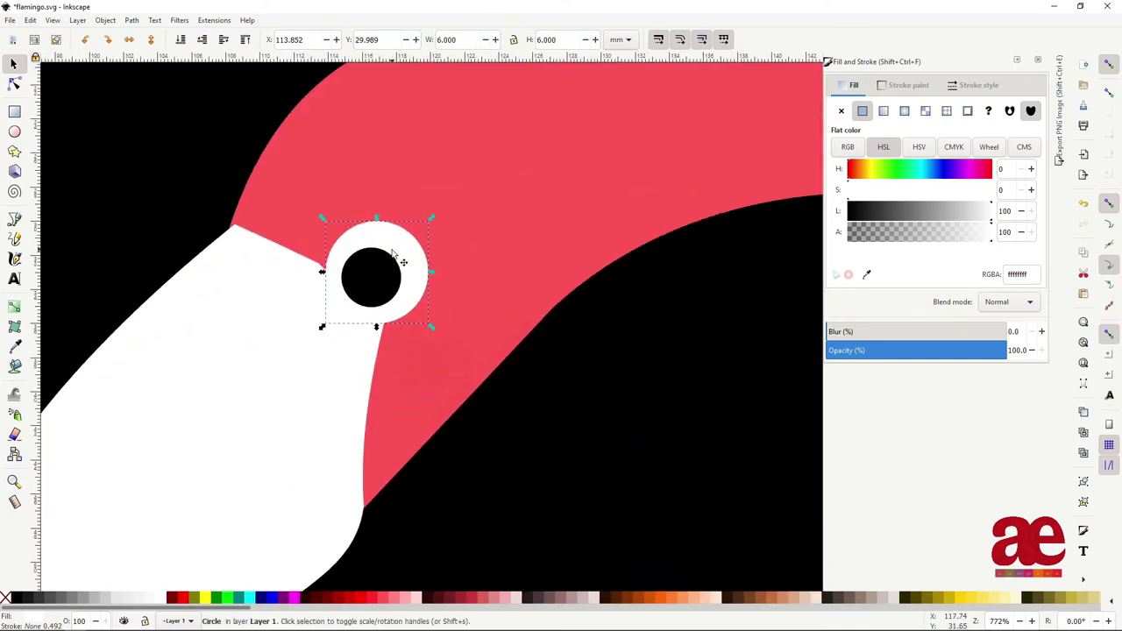
- Reshape the beak edge so it tucks beneath the eye
{"action": "key", "text": "n"}
{"action": "left_click", "coordinate": [307, 267]}
{"action": "left_click_drag", "start_coordinate": [327, 271], "coordinate": [335, 308]}
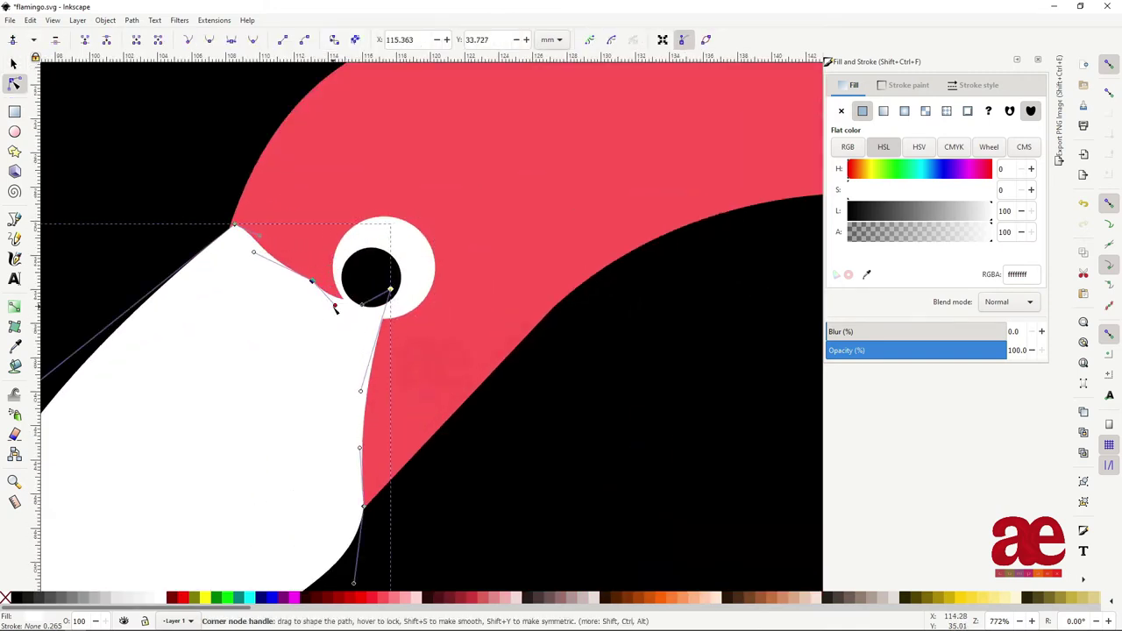
{"action": "key", "text": "s"}
- Resize the eye circle to 4.5 mm with a near-white fill and black outline
{"action": "left_click", "coordinate": [377, 271]}
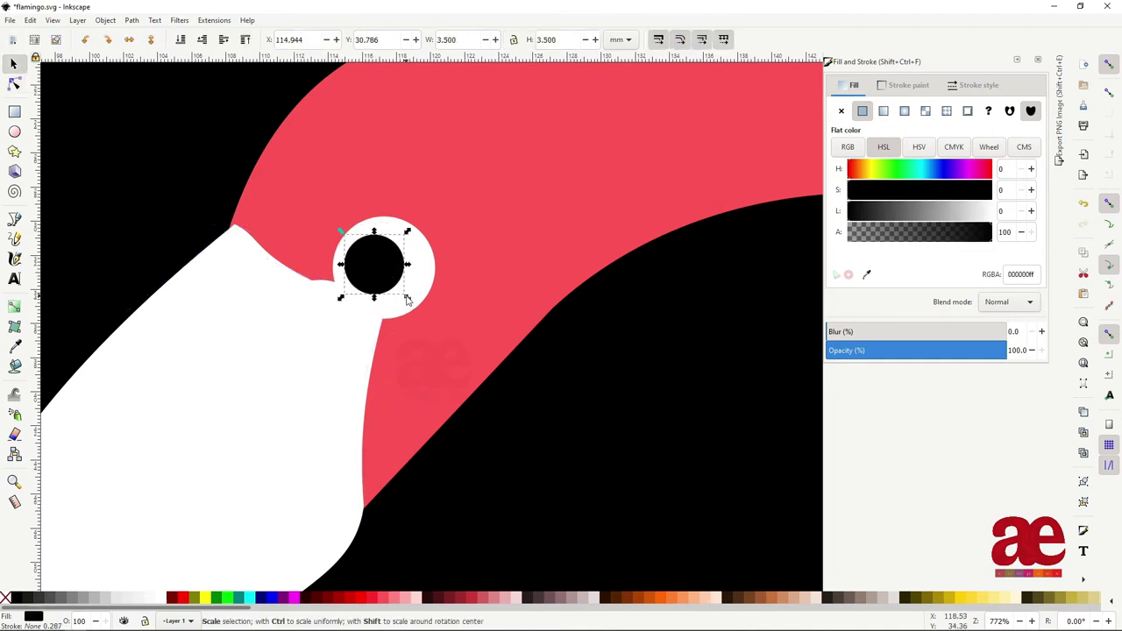
{"action": "left_click_drag", "start_coordinate": [407, 299], "coordinate": [424, 307]}
{"action": "left_click", "coordinate": [389, 271]}
{"action": "triple_click", "coordinate": [456, 39]}
{"action": "type", "text": "4.5"}
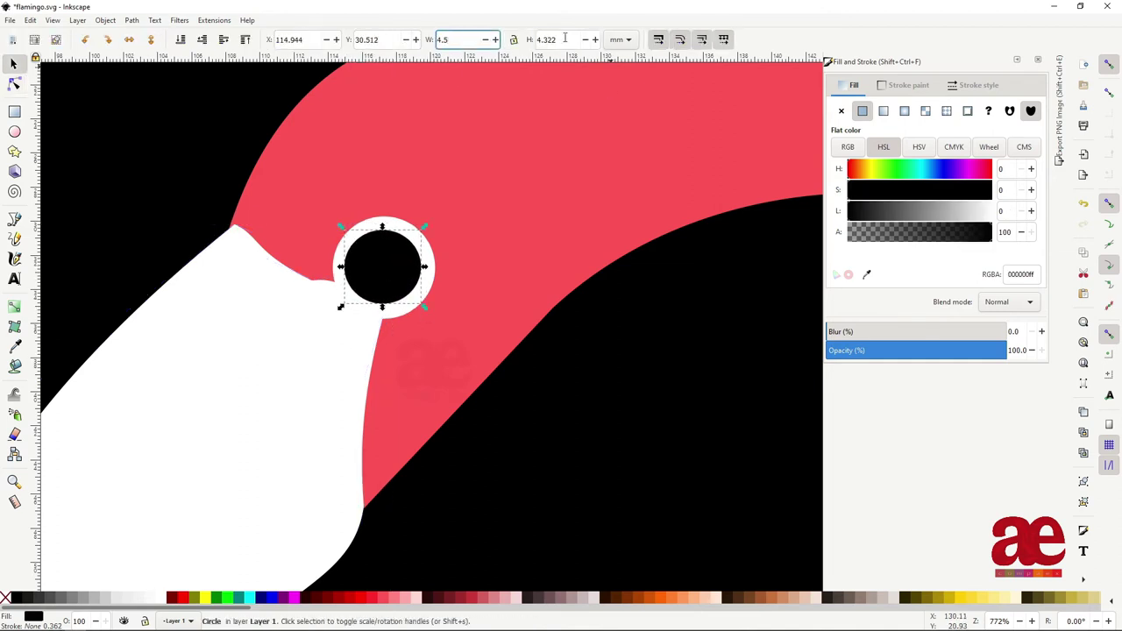
{"action": "key", "text": "Return"}
{"action": "left_click_drag", "start_coordinate": [978, 213], "coordinate": [989, 212]}
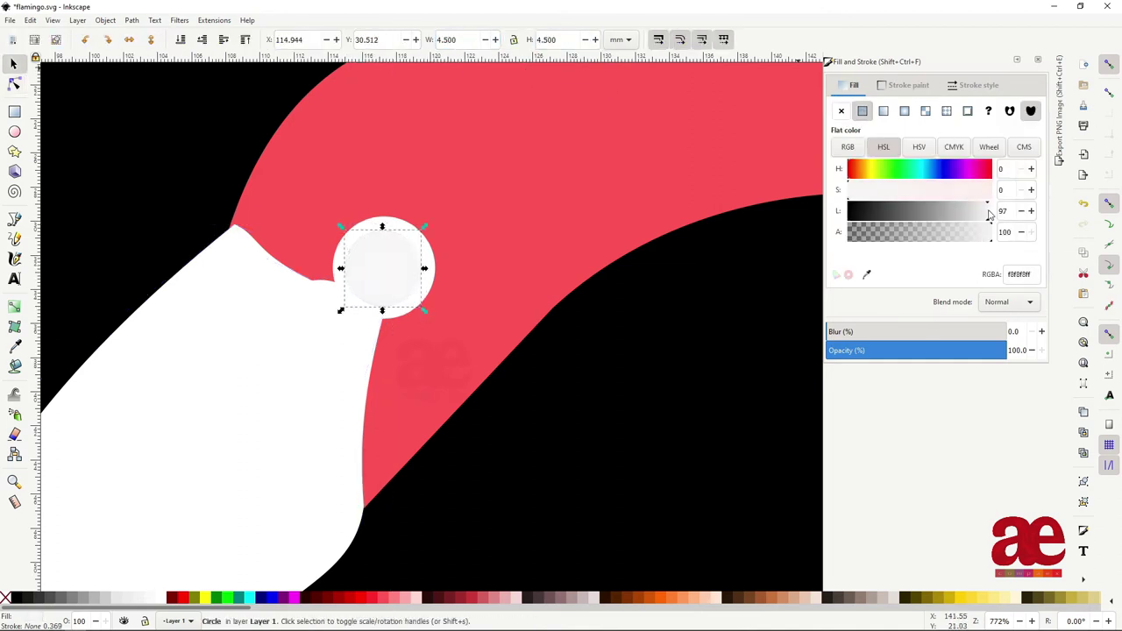
{"action": "left_click", "coordinate": [904, 85]}
{"action": "left_click", "coordinate": [862, 111]}
- Duplicate the eye circle smaller inside itself and fill it dark grey
{"action": "key", "text": "ctrl+d"}
{"action": "left_click_drag", "start_coordinate": [427, 230], "coordinate": [389, 270]}
{"action": "left_click_drag", "start_coordinate": [973, 211], "coordinate": [877, 210]}
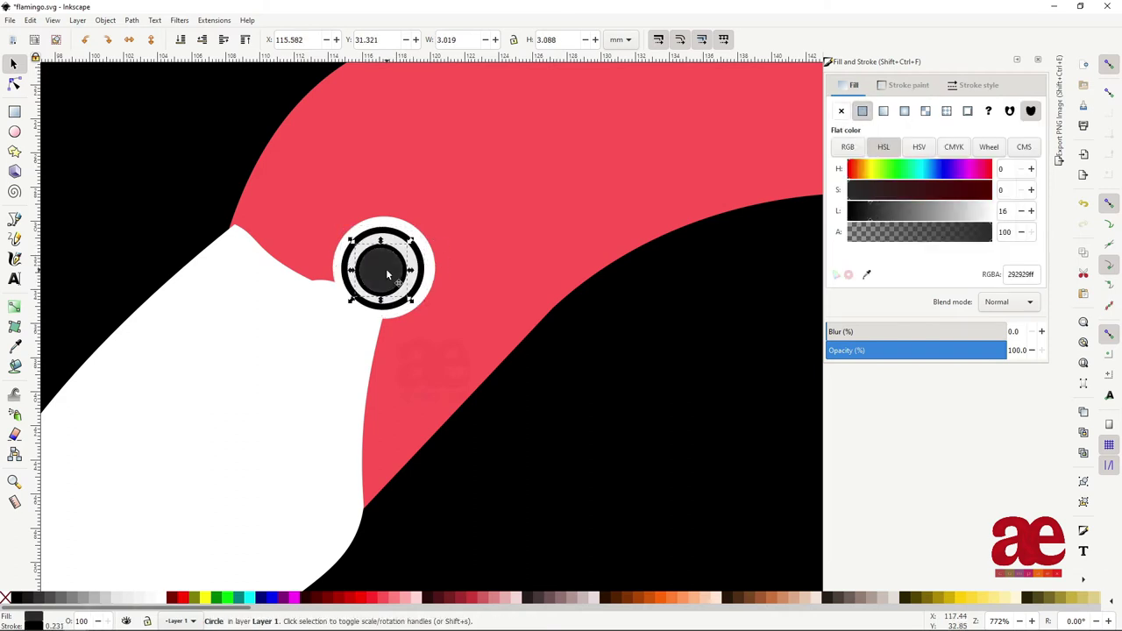
{"action": "key", "text": "5"}
{"action": "left_click", "coordinate": [460, 307]}
{"action": "scroll", "coordinate": [392, 285], "scroll_direction": "up", "scroll_amount": 5, "text": "ctrl"}
- Set the inner dark eye circle's width to 3 mm
{"action": "scroll", "coordinate": [392, 285], "scroll_direction": "up", "scroll_amount": 2, "text": "ctrl"}
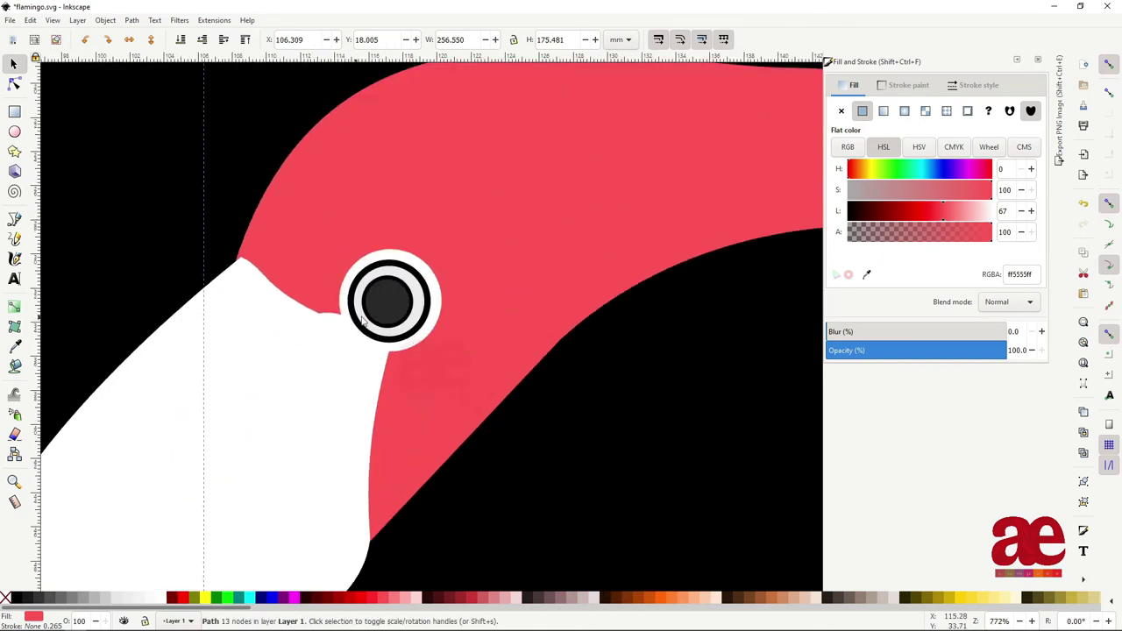
{"action": "scroll", "coordinate": [392, 285], "scroll_direction": "up", "scroll_amount": 1, "text": "ctrl"}
{"action": "left_click", "coordinate": [389, 294]}
{"action": "triple_click", "coordinate": [456, 39]}
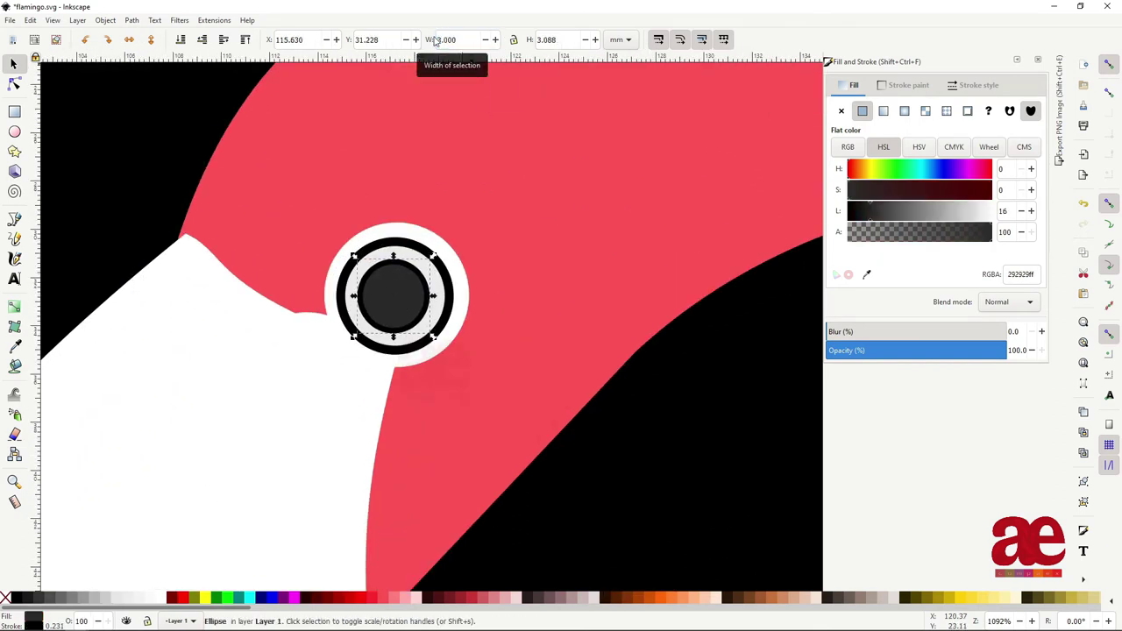
{"action": "type", "text": "3"}
{"action": "key", "text": "Tab"}
{"action": "type", "text": "3"}
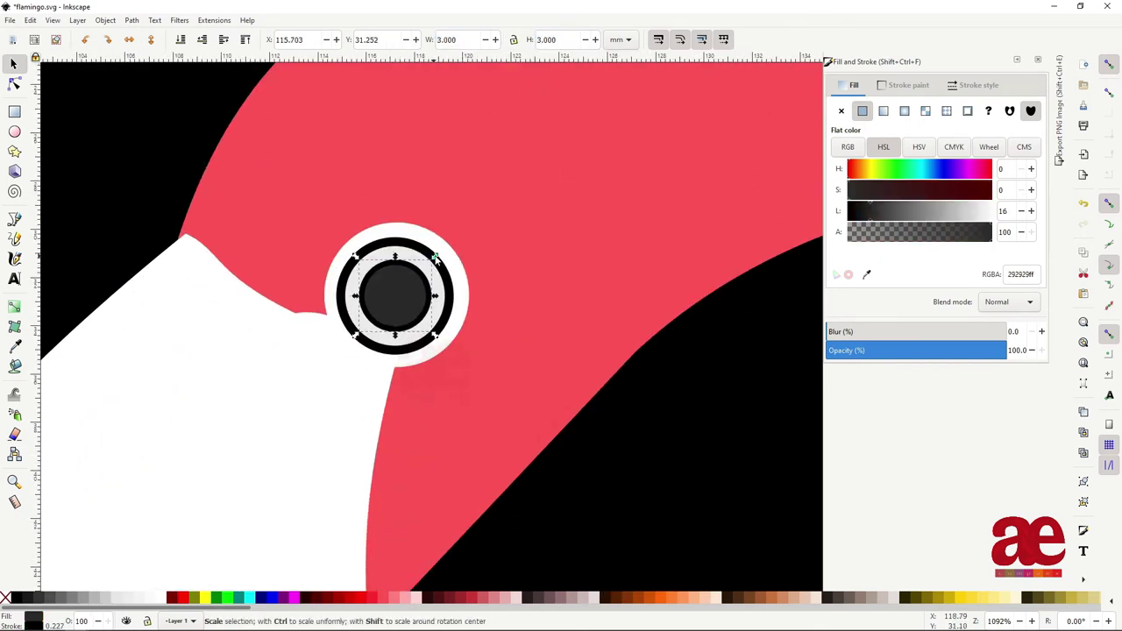
- Make a 1.7 mm black pupil and centre it in the eye
{"action": "left_click_drag", "start_coordinate": [433, 257], "coordinate": [406, 289]}
{"action": "type", "text": "1"}
{"action": "key", "text": "Tab"}
{"action": "type", "text": "1"}
{"action": "key", "text": "Return"}
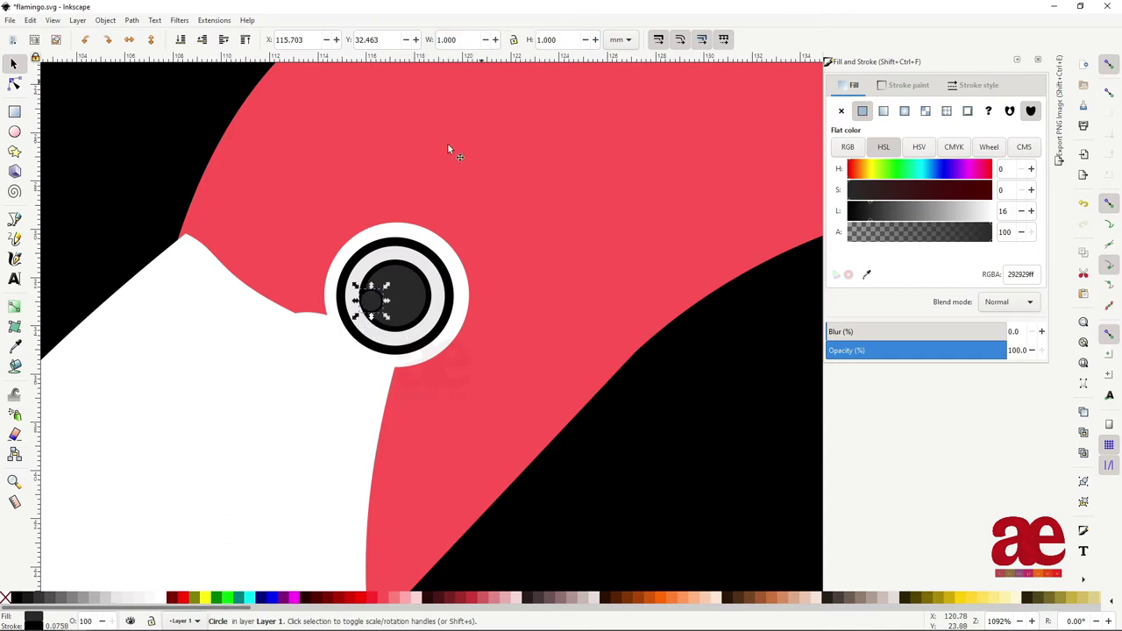
{"action": "triple_click", "coordinate": [552, 39]}
{"action": "type", "text": "1.7"}
{"action": "key", "text": "Return"}
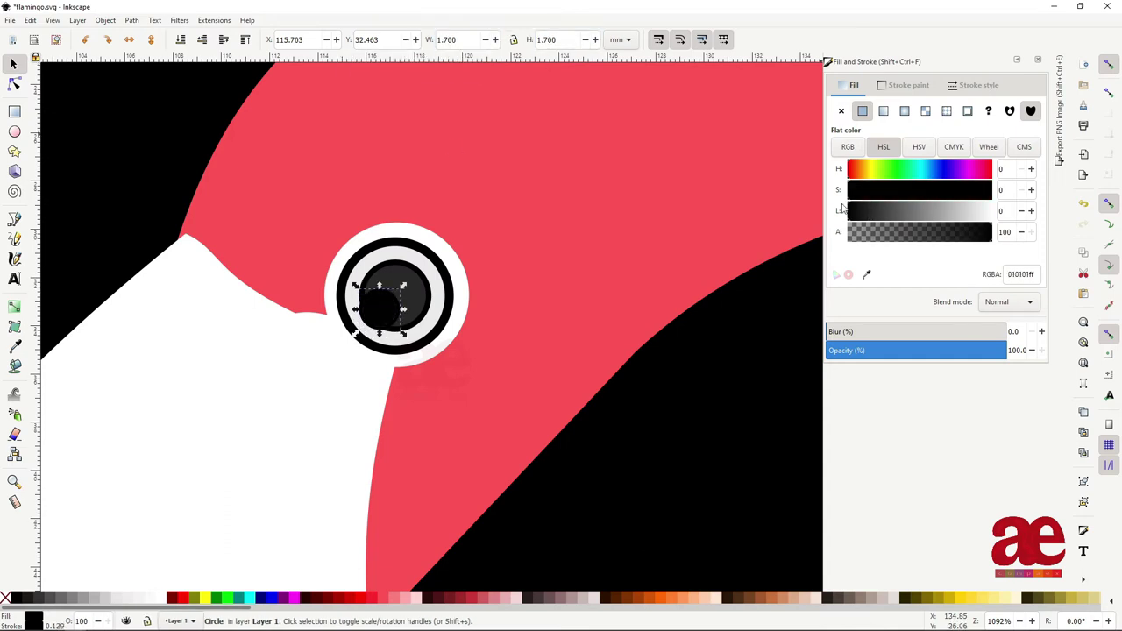
{"action": "left_click_drag", "start_coordinate": [384, 308], "coordinate": [396, 300]}
- Lighten the 3 mm circle behind the pupil to a grey fill
{"action": "left_click", "coordinate": [399, 295], "text": "alt"}
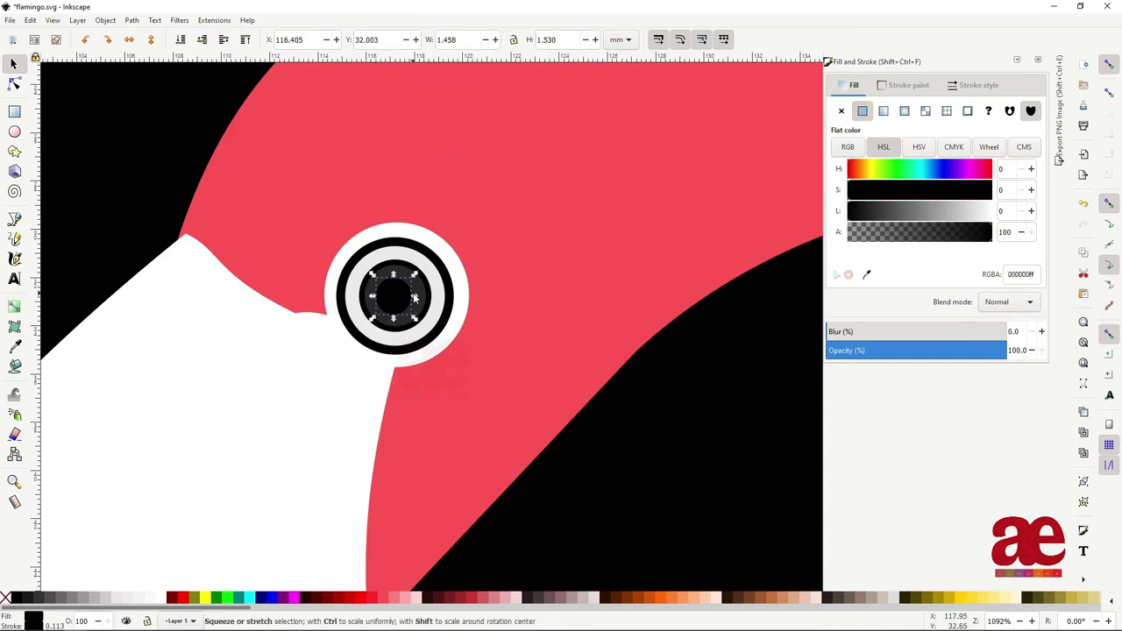
{"action": "left_click_drag", "start_coordinate": [992, 210], "coordinate": [941, 211]}
{"action": "key", "text": "5"}
{"action": "left_click", "coordinate": [598, 405]}
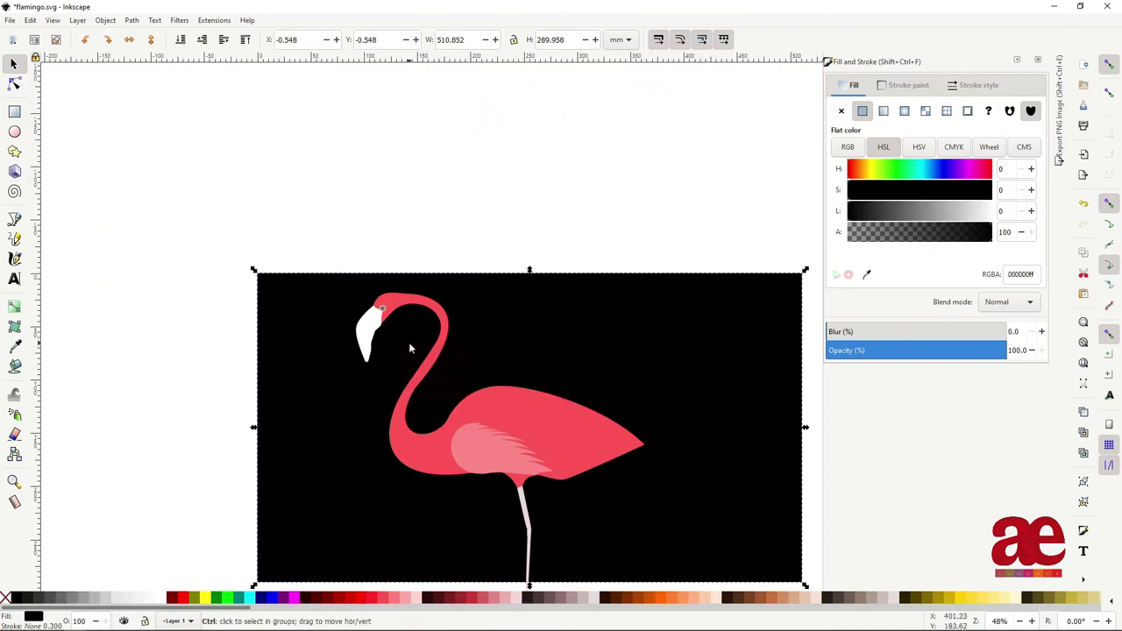
{"action": "scroll", "coordinate": [383, 317], "scroll_direction": "up", "scroll_amount": 10}
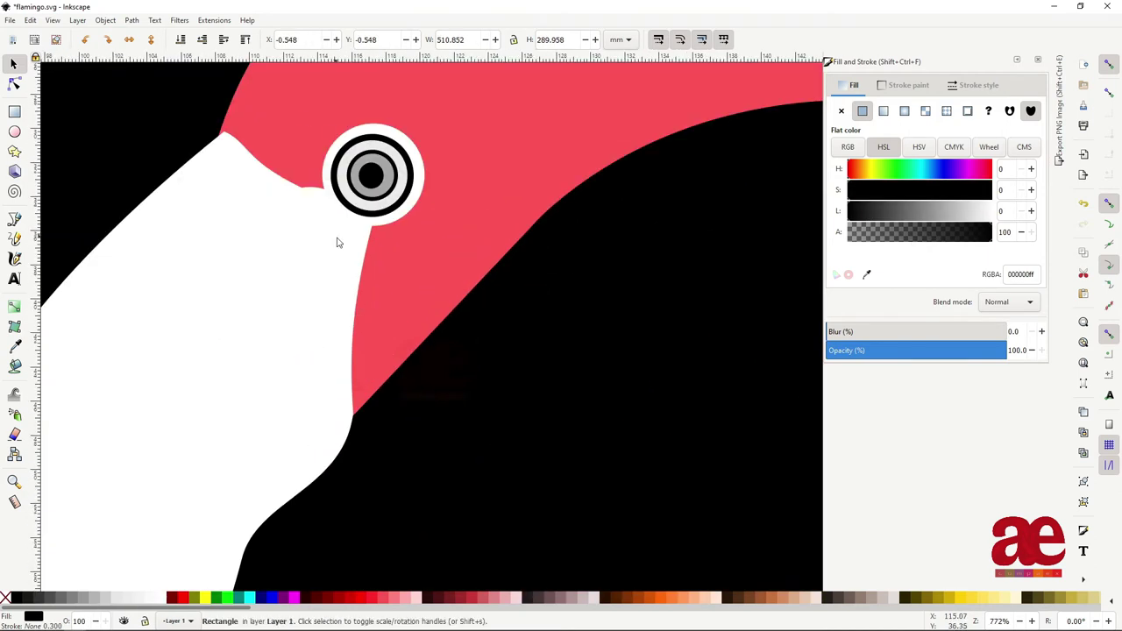
{"action": "scroll", "coordinate": [321, 281], "scroll_direction": "down", "scroll_amount": 4}
- Scale all four eye circles together to 7.5 mm and nudge the eye slightly up-right
{"action": "left_click_drag", "start_coordinate": [289, 250], "coordinate": [350, 326]}
{"action": "scroll", "coordinate": [349, 325], "scroll_direction": "up", "scroll_amount": 4}
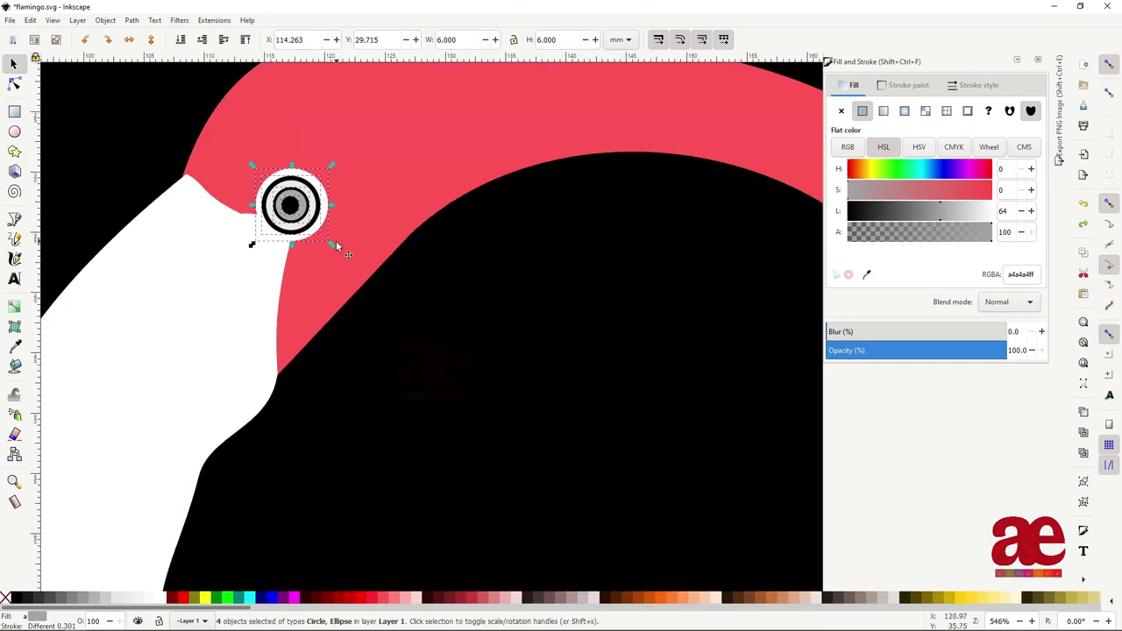
{"action": "left_click_drag", "start_coordinate": [333, 246], "coordinate": [352, 261]}
{"action": "left_click_drag", "start_coordinate": [456, 39], "coordinate": [420, 40]}
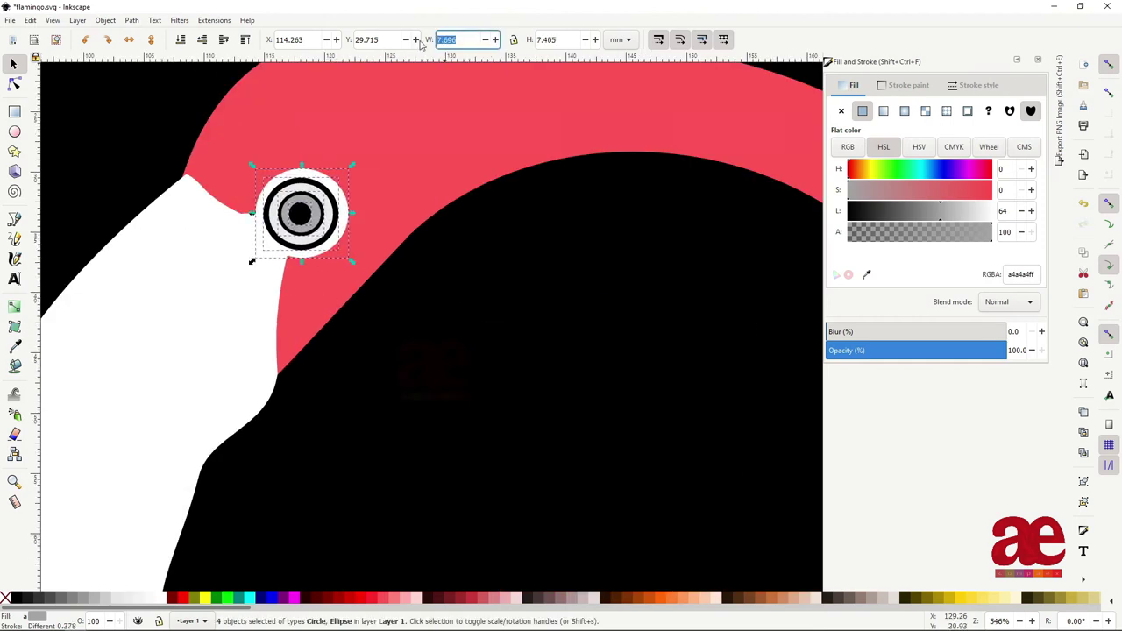
{"action": "type", "text": "500"}
{"action": "key", "text": "Return"}
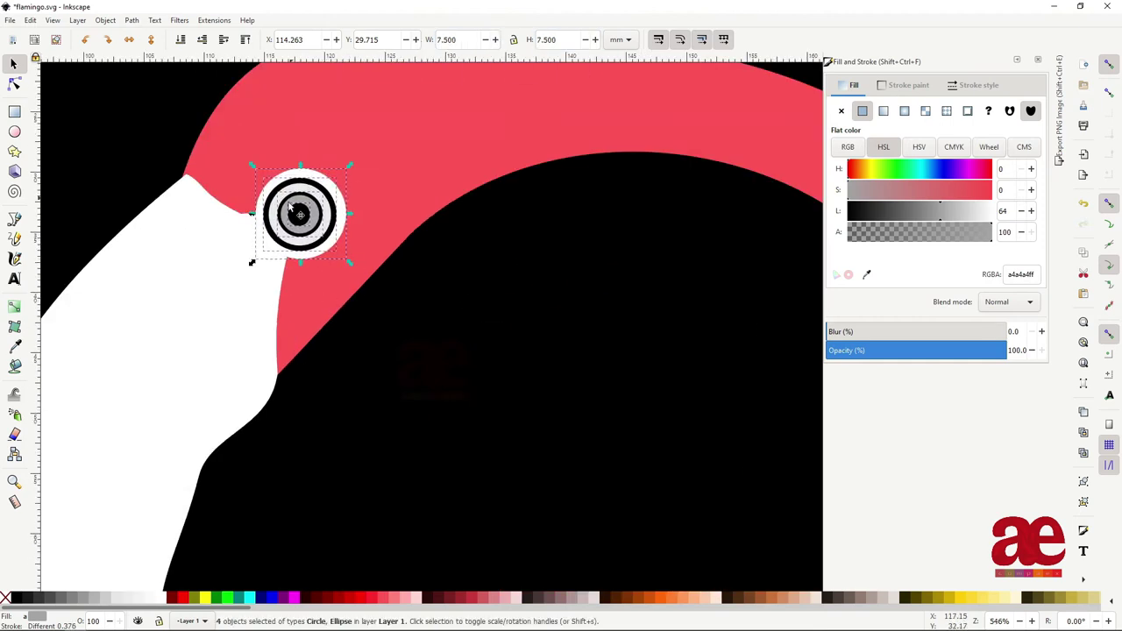
{"action": "left_click_drag", "start_coordinate": [296, 223], "coordinate": [299, 207]}
{"action": "key", "text": "Escape"}
- Begin a new pen path across the white beak
{"action": "scroll", "coordinate": [524, 316], "scroll_direction": "down", "scroll_amount": 3}
{"action": "scroll", "coordinate": [451, 296], "scroll_direction": "down", "scroll_amount": 1}
{"action": "scroll", "coordinate": [451, 295], "scroll_direction": "down", "scroll_amount": 1}
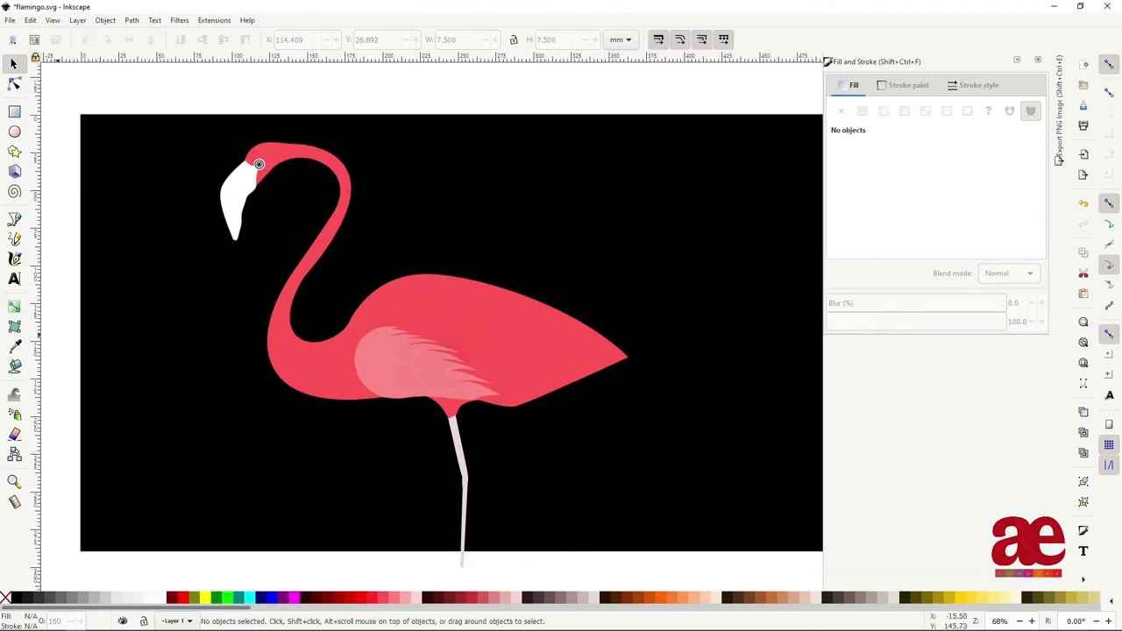
{"action": "scroll", "coordinate": [228, 270], "scroll_direction": "down", "scroll_amount": 1}
{"action": "scroll", "coordinate": [290, 262], "scroll_direction": "up", "scroll_amount": 4}
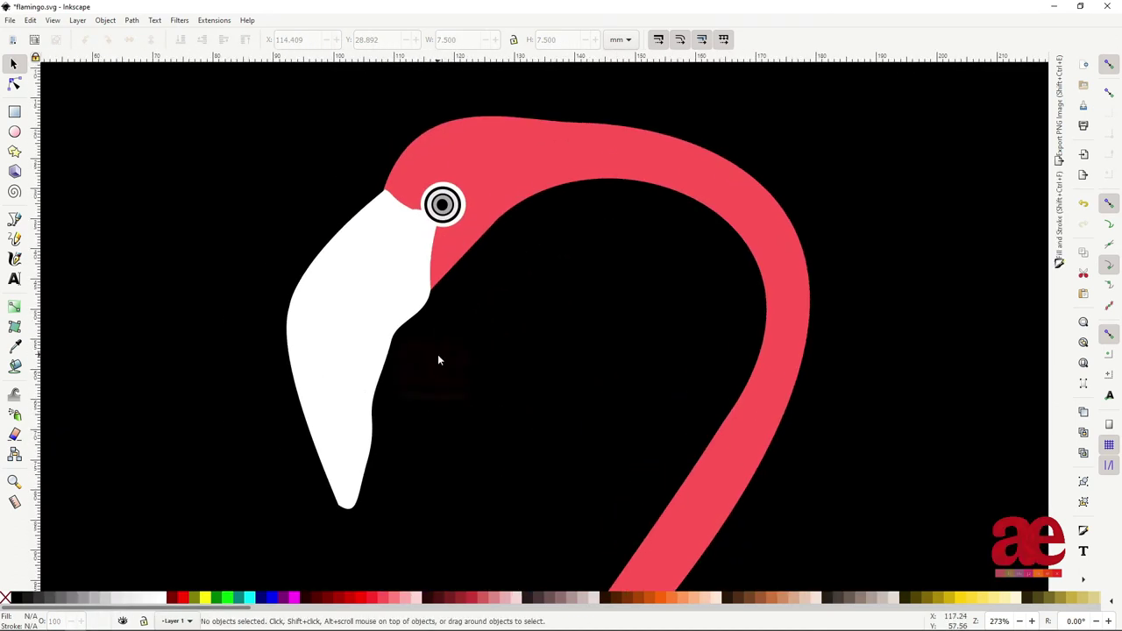
{"action": "scroll", "coordinate": [438, 354], "scroll_direction": "up", "scroll_amount": 1}
{"action": "key", "text": "b"}
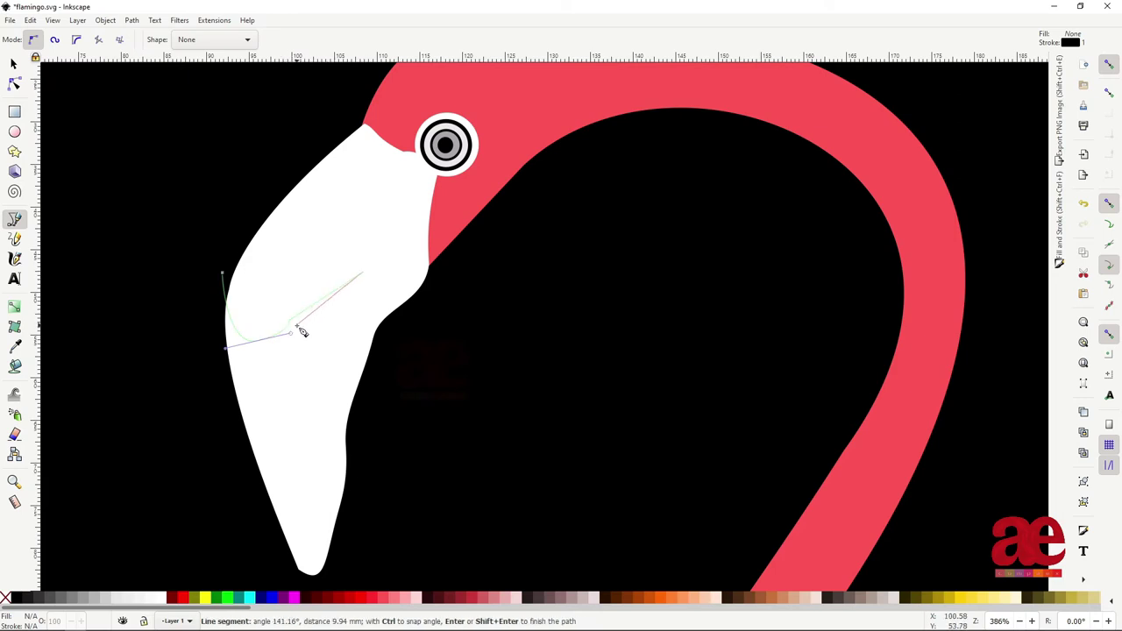
- Finish the beak path and bend its segments to follow the lower beak edge
{"action": "key", "text": "Return"}
{"action": "scroll", "coordinate": [272, 329], "scroll_direction": "up", "scroll_amount": 2}
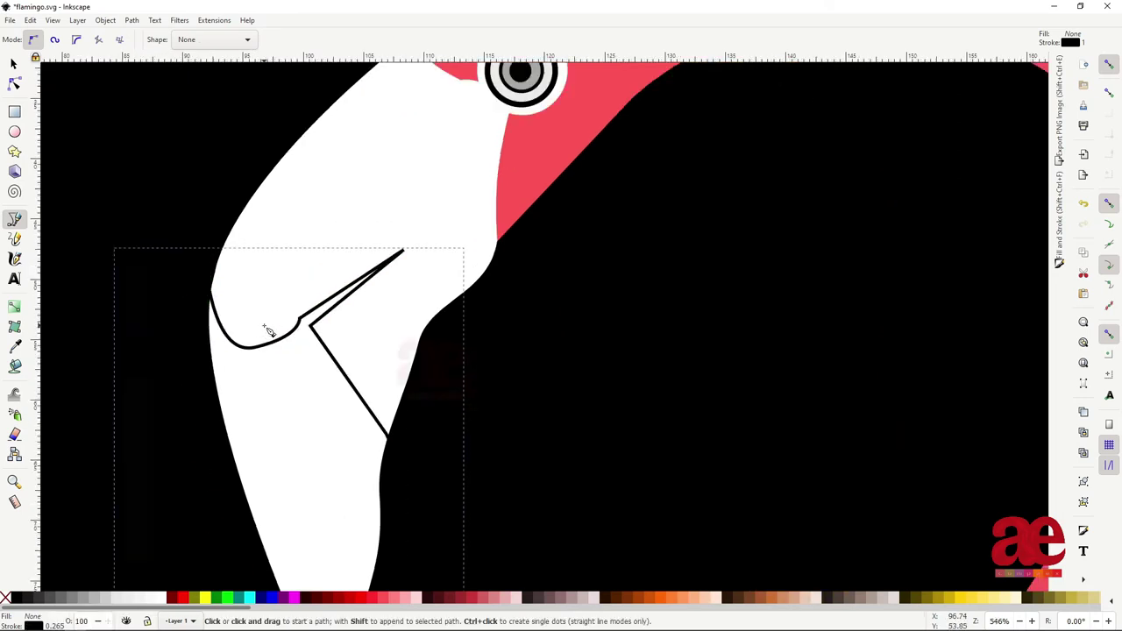
{"action": "key", "text": "n"}
{"action": "mouse_move", "coordinate": [263, 361]}
{"action": "left_mouse_down"}
{"action": "mouse_move", "coordinate": [245, 371]}
{"action": "mouse_move", "coordinate": [256, 347]}
{"action": "left_mouse_up"}
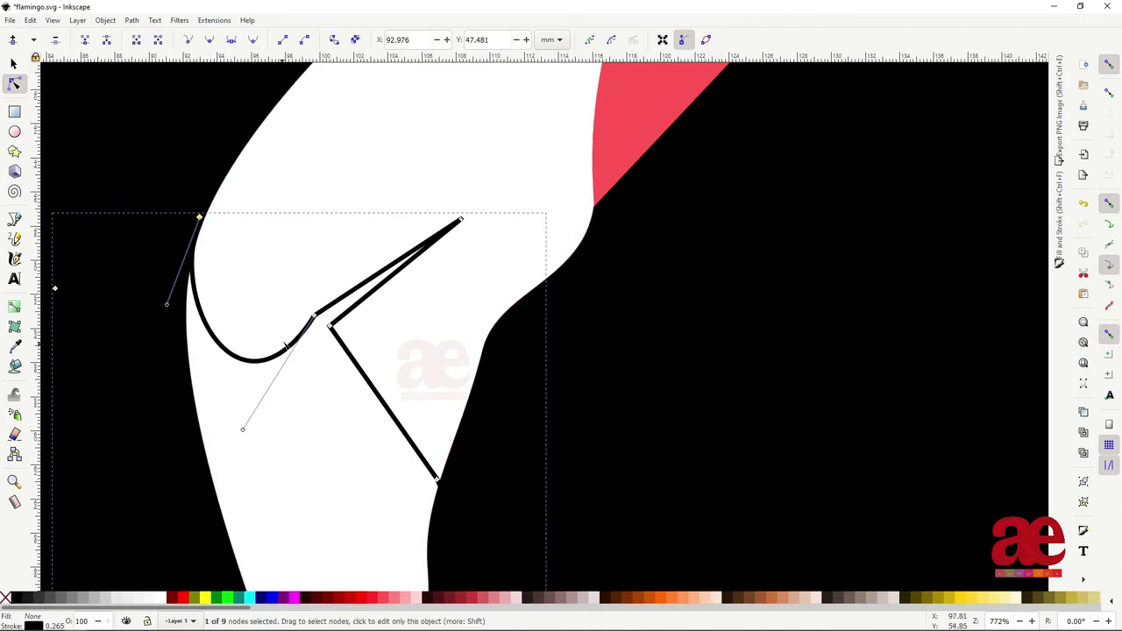
{"action": "left_click_drag", "start_coordinate": [351, 290], "coordinate": [401, 269]}
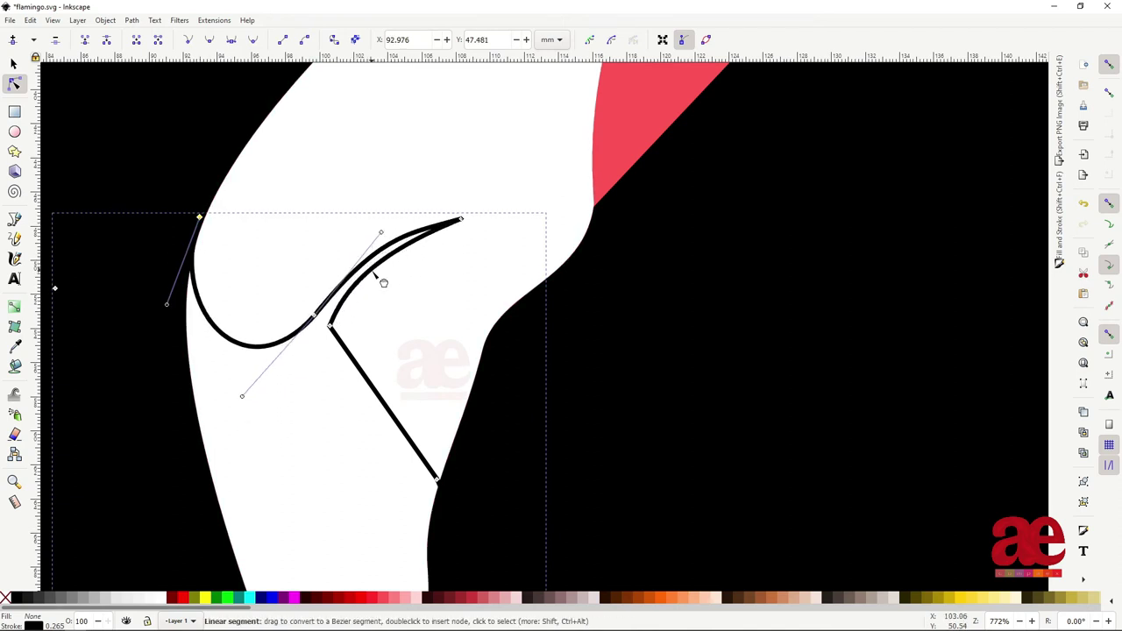
{"action": "left_click_drag", "start_coordinate": [369, 382], "coordinate": [351, 425]}
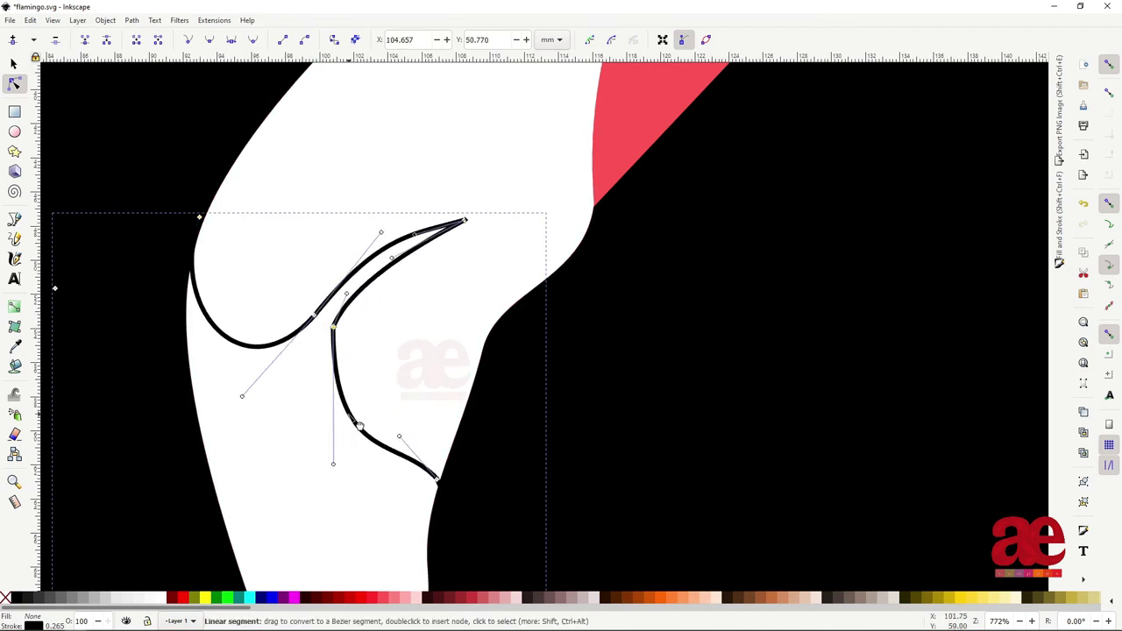
{"action": "mouse_move", "coordinate": [389, 483]}
{"action": "left_mouse_down"}
{"action": "mouse_move", "coordinate": [393, 462]}
{"action": "mouse_move", "coordinate": [399, 491]}
{"action": "left_mouse_up"}
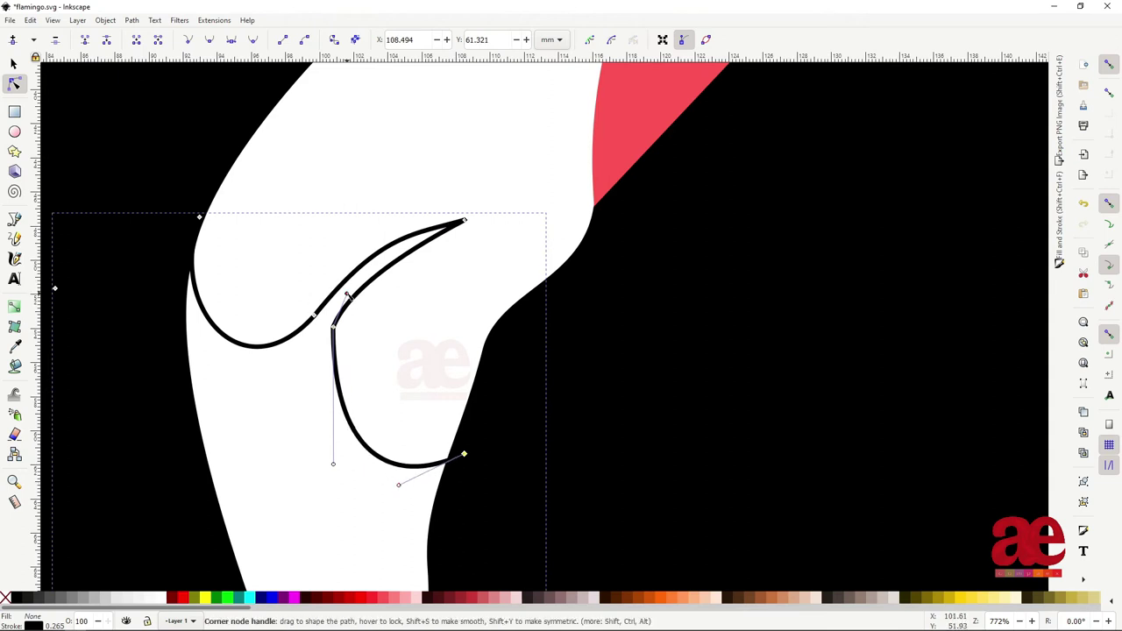
{"action": "scroll", "coordinate": [360, 307], "scroll_direction": "down", "scroll_amount": 1}
- Give the shape grey 5e5e5e fill, no stroke, and fine-tune the mouth curve
{"action": "left_click", "coordinate": [1059, 219]}
{"action": "left_click", "coordinate": [863, 110]}
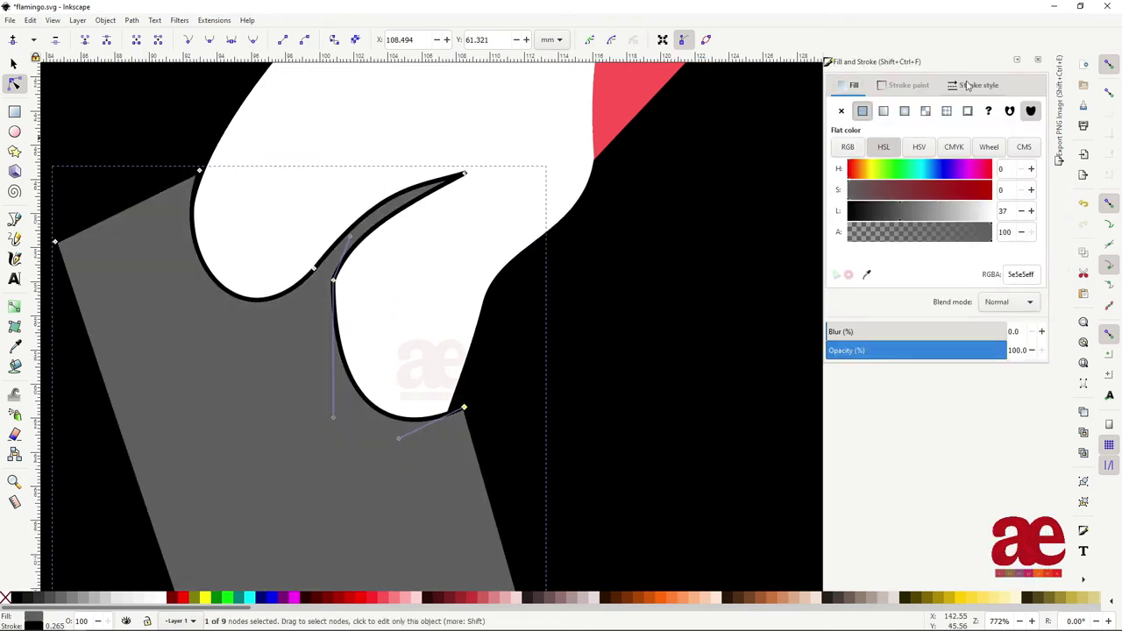
{"action": "left_click", "coordinate": [908, 85]}
{"action": "left_click", "coordinate": [841, 110]}
{"action": "left_click_drag", "start_coordinate": [394, 213], "coordinate": [390, 207]}
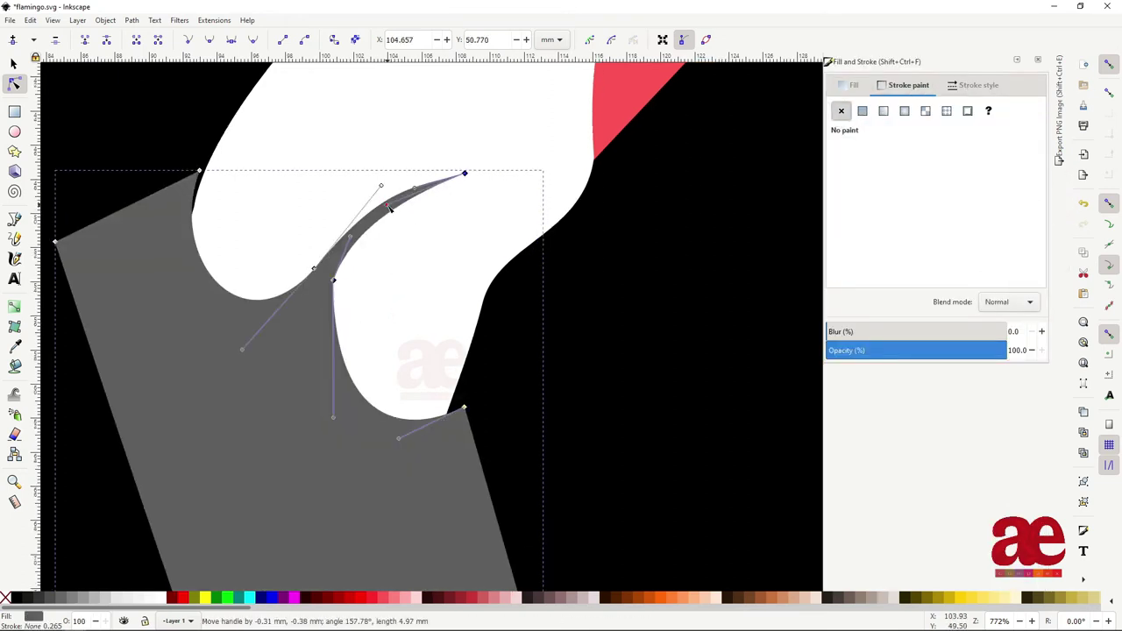
{"action": "key", "text": "s"}
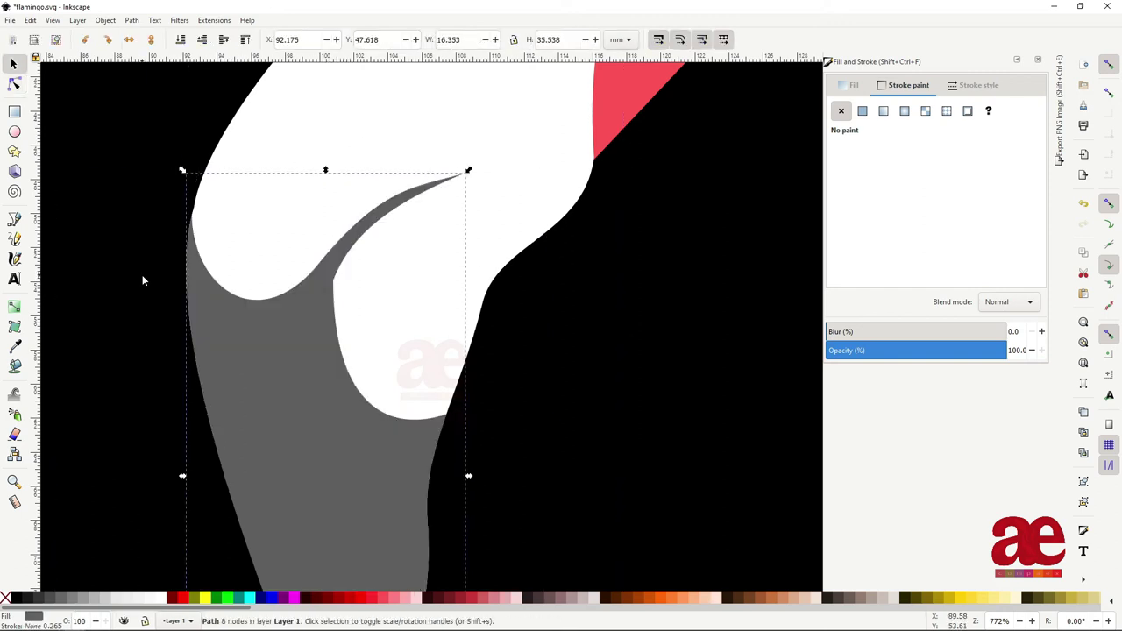
{"action": "scroll", "coordinate": [390, 285], "scroll_direction": "down", "scroll_amount": 5}
- Draw a closed patch path at the mouth corner, curving its edge along the grey beak
{"action": "scroll", "coordinate": [390, 285], "scroll_direction": "up", "scroll_amount": 5}
{"action": "key", "text": "b"}
{"action": "left_click", "coordinate": [197, 314]}
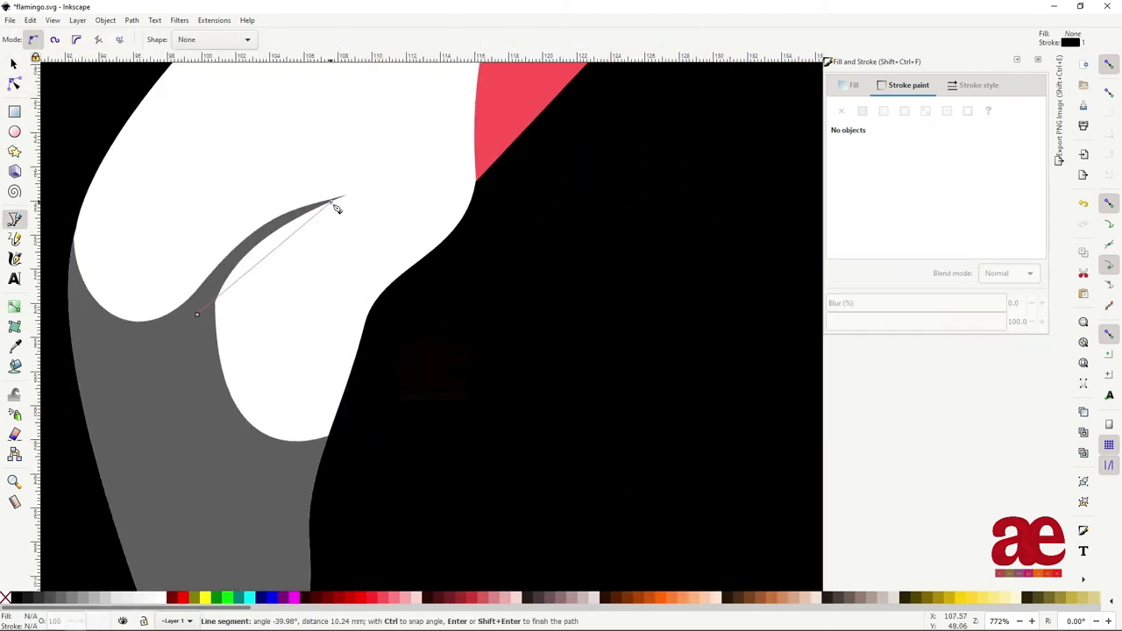
{"action": "left_click", "coordinate": [328, 436]}
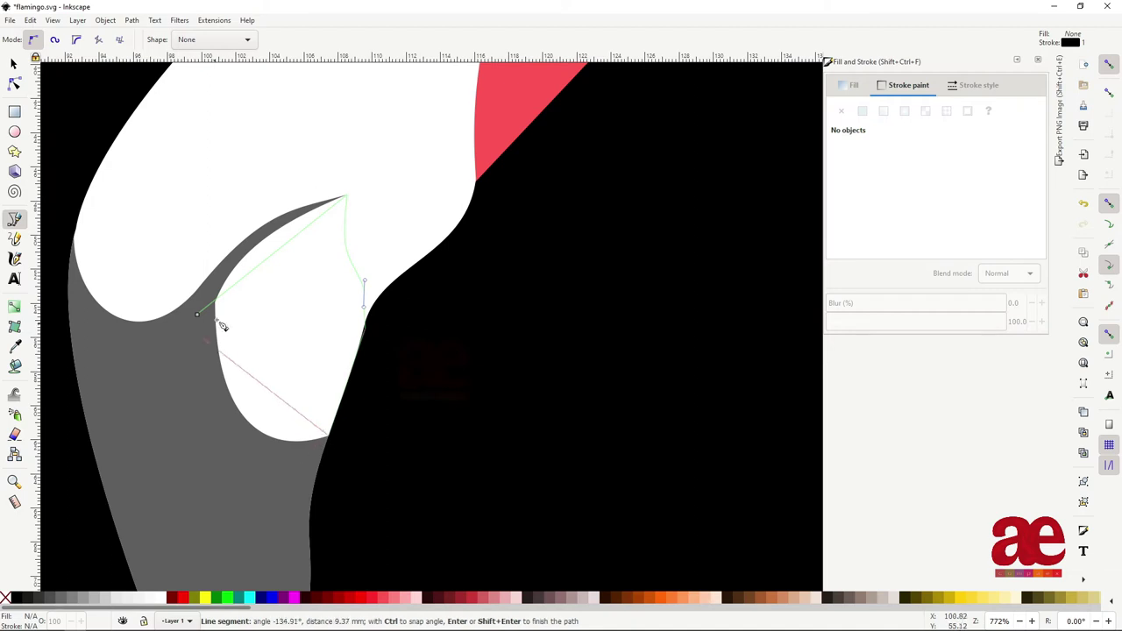
{"action": "left_click", "coordinate": [197, 314]}
{"action": "key", "text": "n"}
{"action": "left_click_drag", "start_coordinate": [267, 380], "coordinate": [254, 455]}
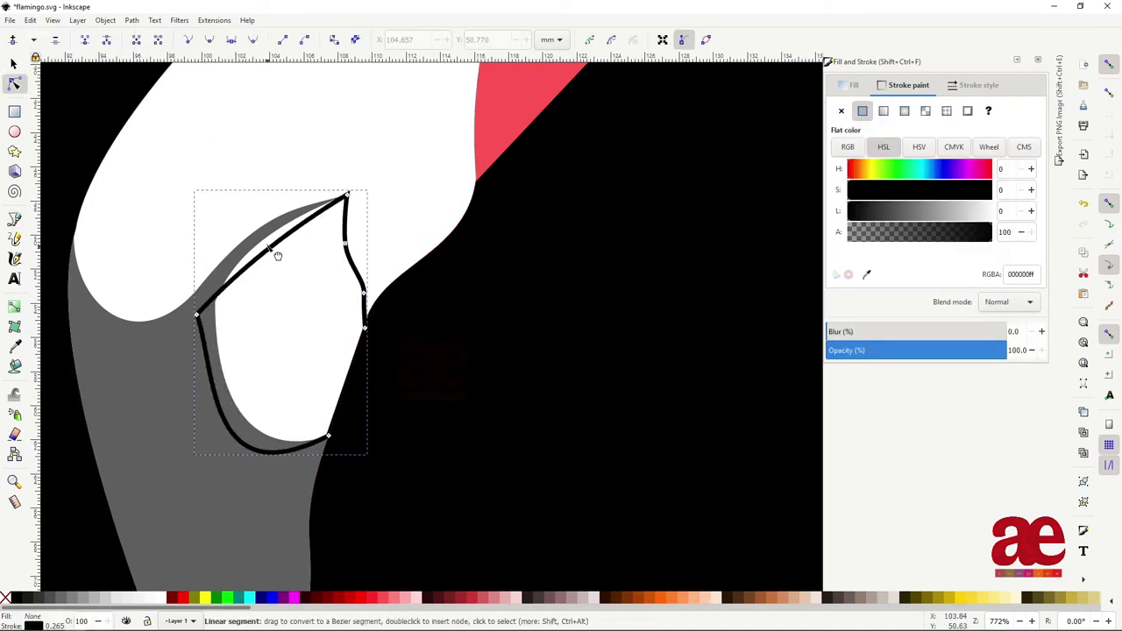
{"action": "left_click_drag", "start_coordinate": [275, 251], "coordinate": [250, 230]}
- Give the patch an orange flat fill with no outline and send it behind the white head
{"action": "left_click", "coordinate": [841, 110]}
{"action": "left_click", "coordinate": [854, 85]}
{"action": "left_click", "coordinate": [862, 111]}
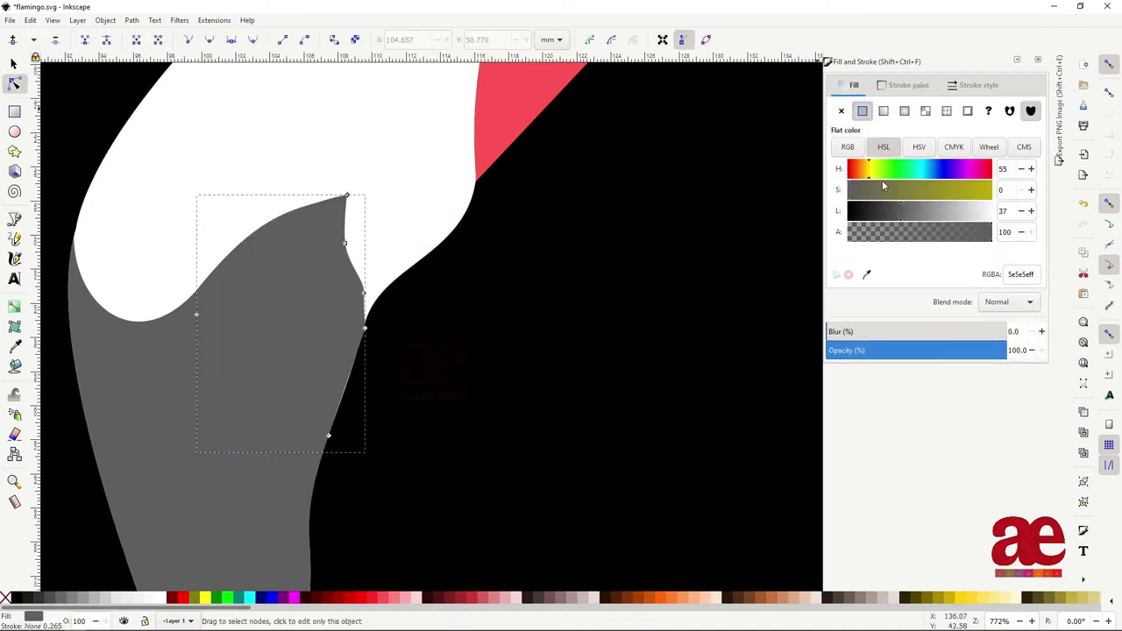
{"action": "left_click_drag", "start_coordinate": [883, 210], "coordinate": [932, 210]}
{"action": "left_click_drag", "start_coordinate": [877, 168], "coordinate": [860, 172]}
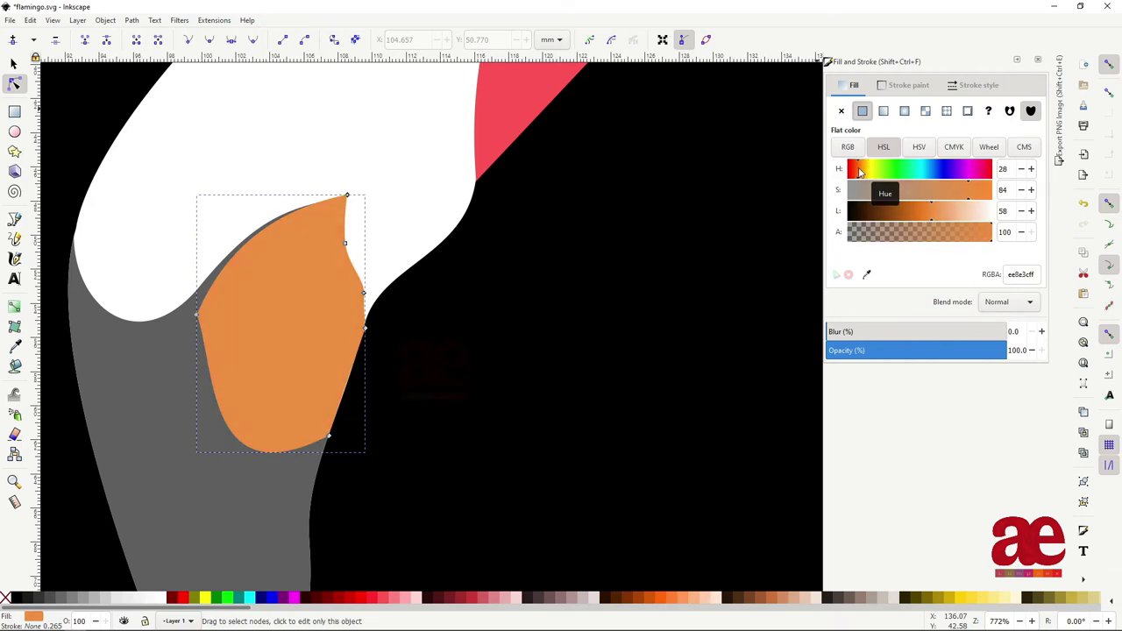
{"action": "key", "text": "Page_Down"}
{"action": "scroll", "coordinate": [383, 306], "scroll_direction": "down", "scroll_amount": 5}
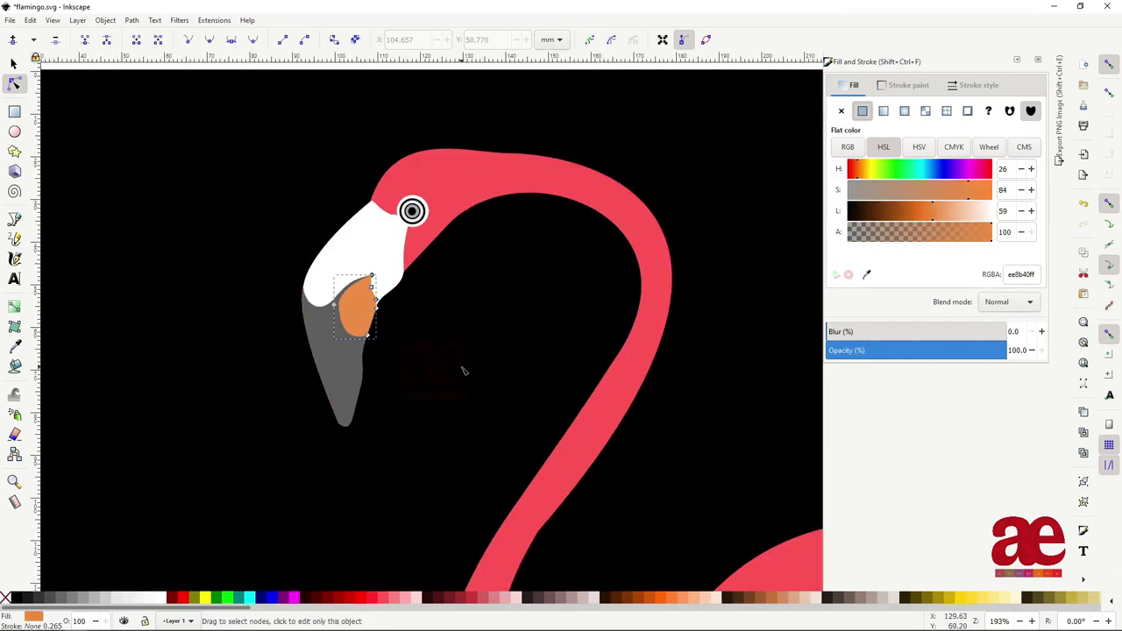
- Draw a small crease path on the white head with grey fill and no outline
{"action": "key", "text": "s"}
{"action": "left_click", "coordinate": [478, 370]}
{"action": "scroll", "coordinate": [351, 290], "scroll_direction": "up", "scroll_amount": 5}
{"action": "key", "text": "b"}
{"action": "left_click", "coordinate": [275, 303]}
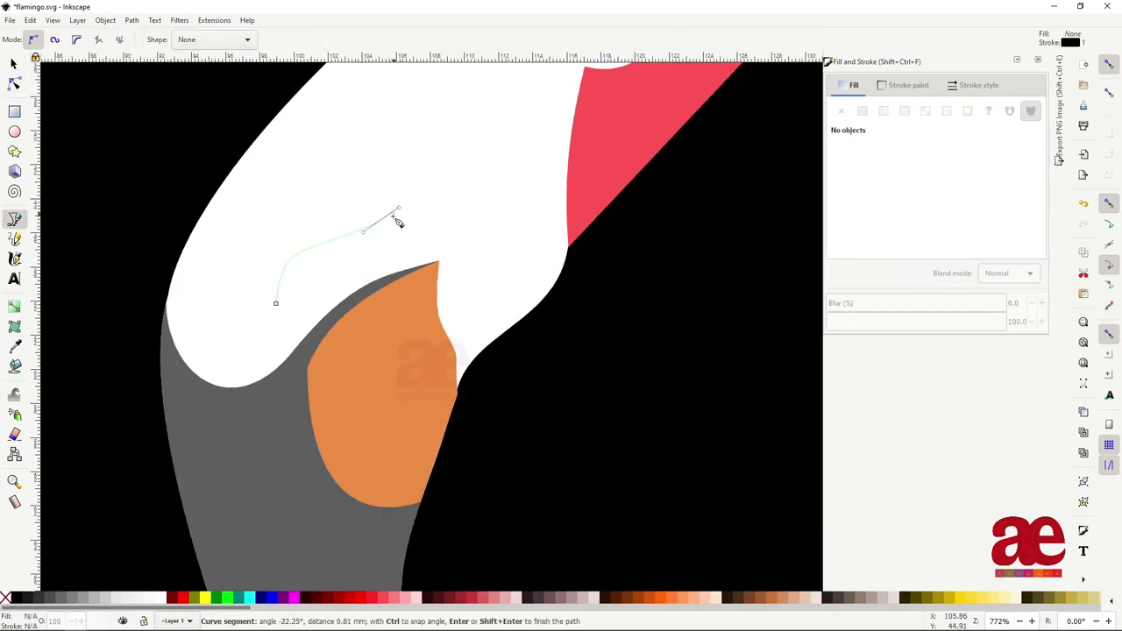
{"action": "left_click", "coordinate": [279, 304]}
{"action": "key", "text": "d"}
{"action": "left_click", "coordinate": [246, 463]}
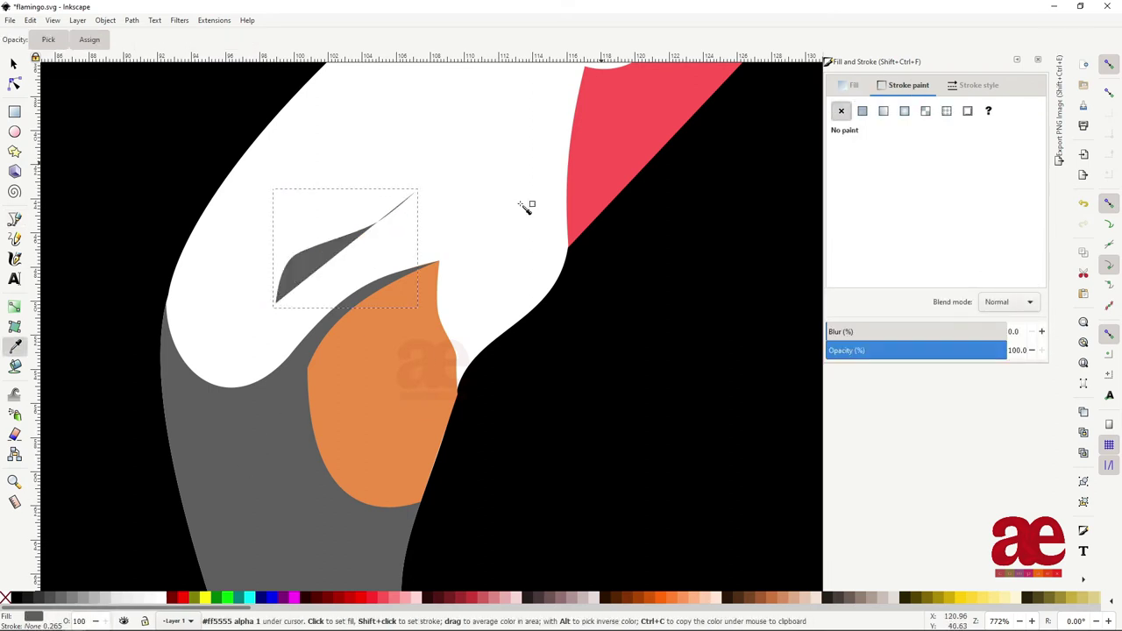
- Bend the crease into a thin, tapered curved sliver
{"action": "key", "text": "n"}
{"action": "key", "text": "3"}
{"action": "left_click_drag", "start_coordinate": [442, 191], "coordinate": [431, 169]}
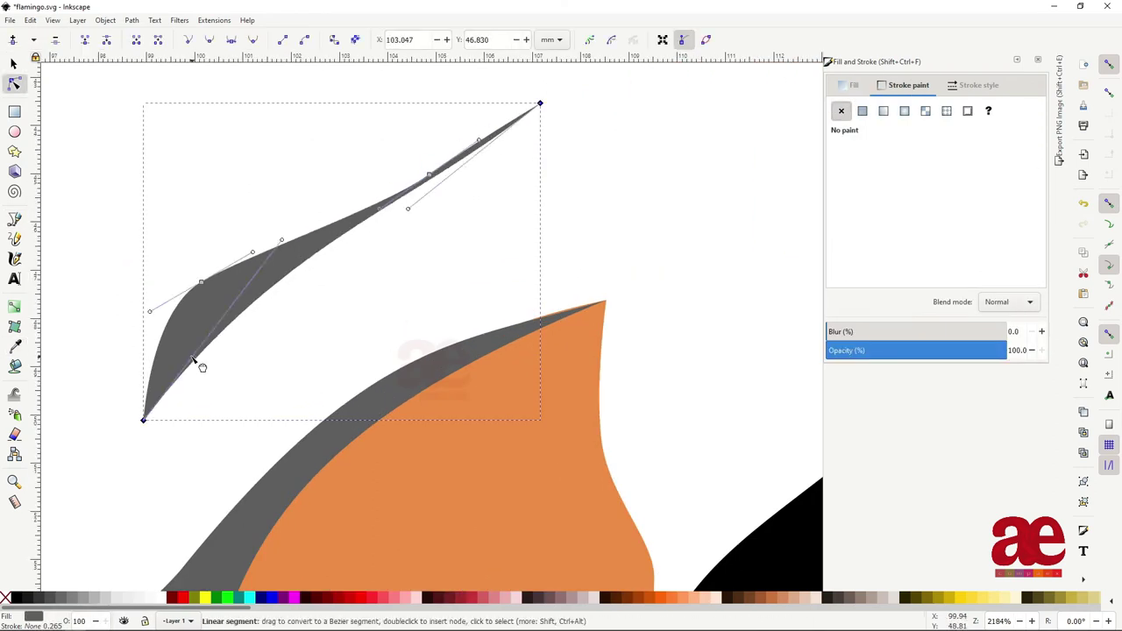
{"action": "mouse_move", "coordinate": [201, 373]}
{"action": "left_mouse_down"}
{"action": "mouse_move", "coordinate": [398, 243]}
{"action": "mouse_move", "coordinate": [408, 210]}
{"action": "mouse_move", "coordinate": [249, 245]}
{"action": "mouse_move", "coordinate": [309, 214]}
{"action": "mouse_move", "coordinate": [300, 288]}
{"action": "mouse_move", "coordinate": [295, 195]}
{"action": "left_mouse_up"}
{"action": "scroll", "coordinate": [301, 289], "scroll_direction": "down", "scroll_amount": 2}
{"action": "key", "text": "Escape"}
{"action": "scroll", "coordinate": [195, 235], "scroll_direction": "down", "scroll_amount": 5}
- Move a node on the white head's outline and reshape the neck curve above the head
{"action": "scroll", "coordinate": [77, 241], "scroll_direction": "up", "scroll_amount": 1}
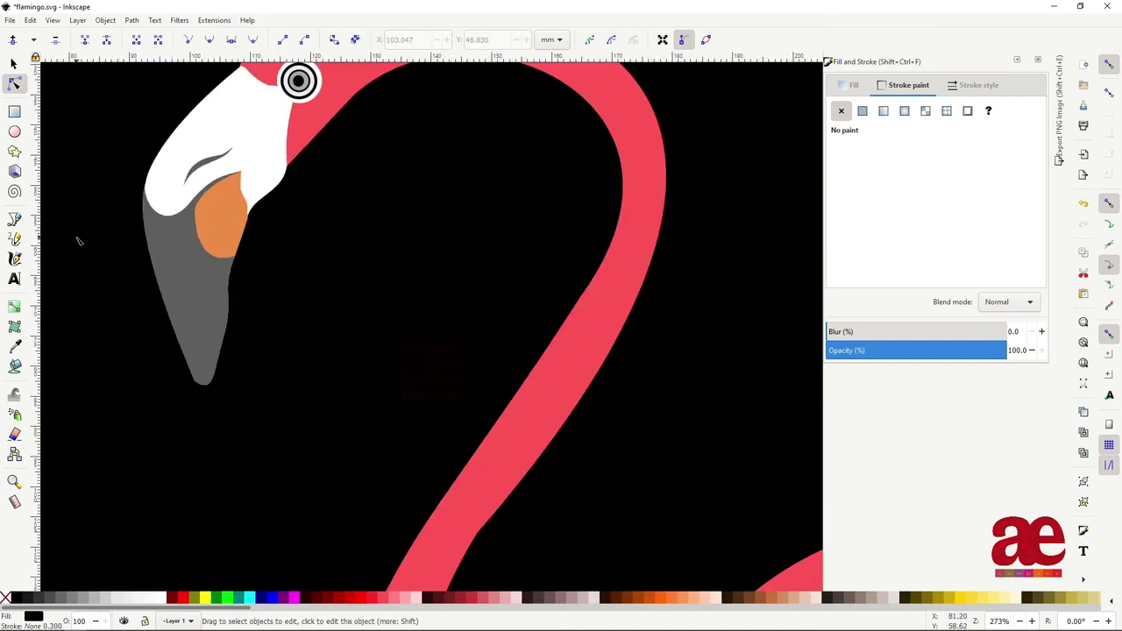
{"action": "scroll", "coordinate": [77, 241], "scroll_direction": "down", "scroll_amount": 2}
{"action": "scroll", "coordinate": [263, 299], "scroll_direction": "up", "scroll_amount": 2}
{"action": "left_click", "coordinate": [202, 368]}
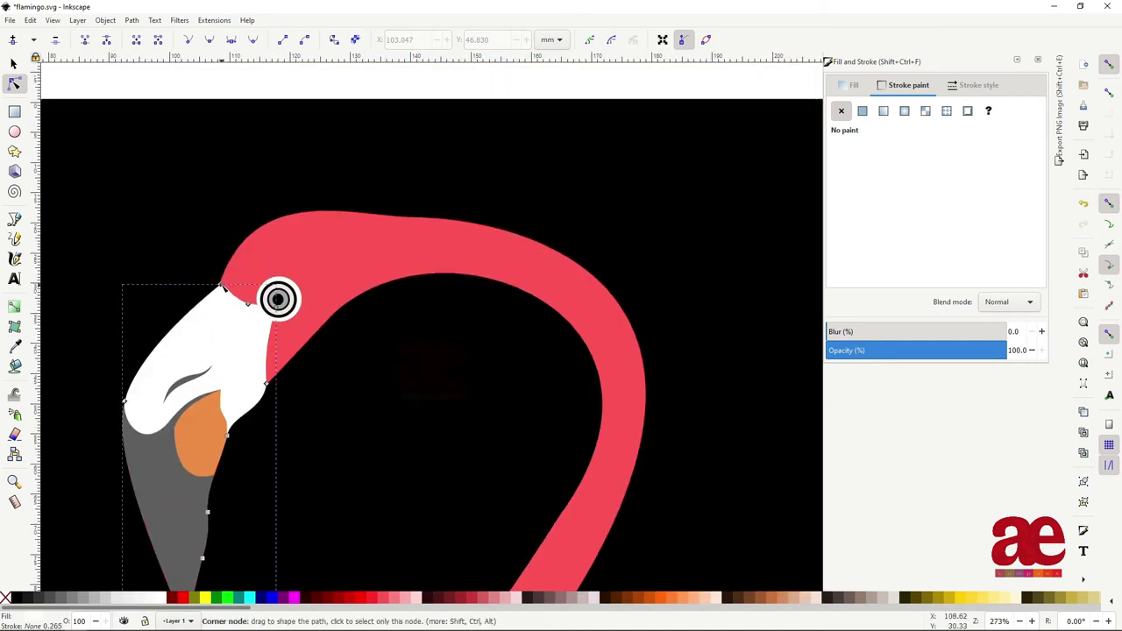
{"action": "left_click_drag", "start_coordinate": [221, 295], "coordinate": [226, 278]}
{"action": "left_click", "coordinate": [237, 263]}
{"action": "left_click", "coordinate": [184, 351]}
{"action": "left_click_drag", "start_coordinate": [200, 181], "coordinate": [243, 168]}
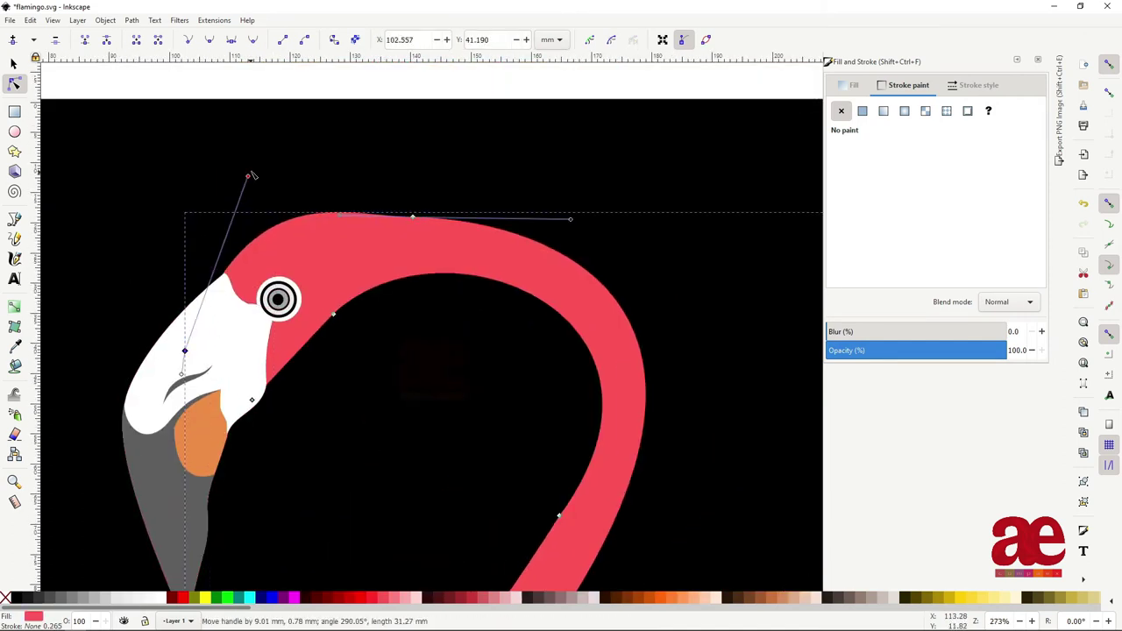
- Reshape the head's upper beak edge and nudge its corner near the eye up-left
{"action": "left_click", "coordinate": [158, 350]}
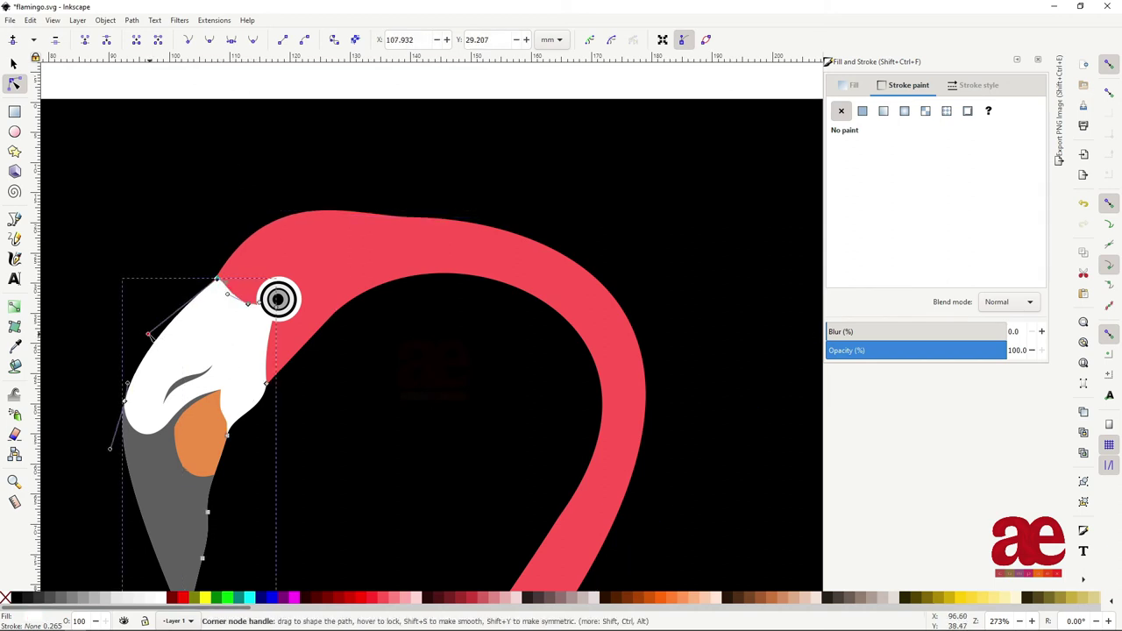
{"action": "left_click_drag", "start_coordinate": [150, 335], "coordinate": [204, 304]}
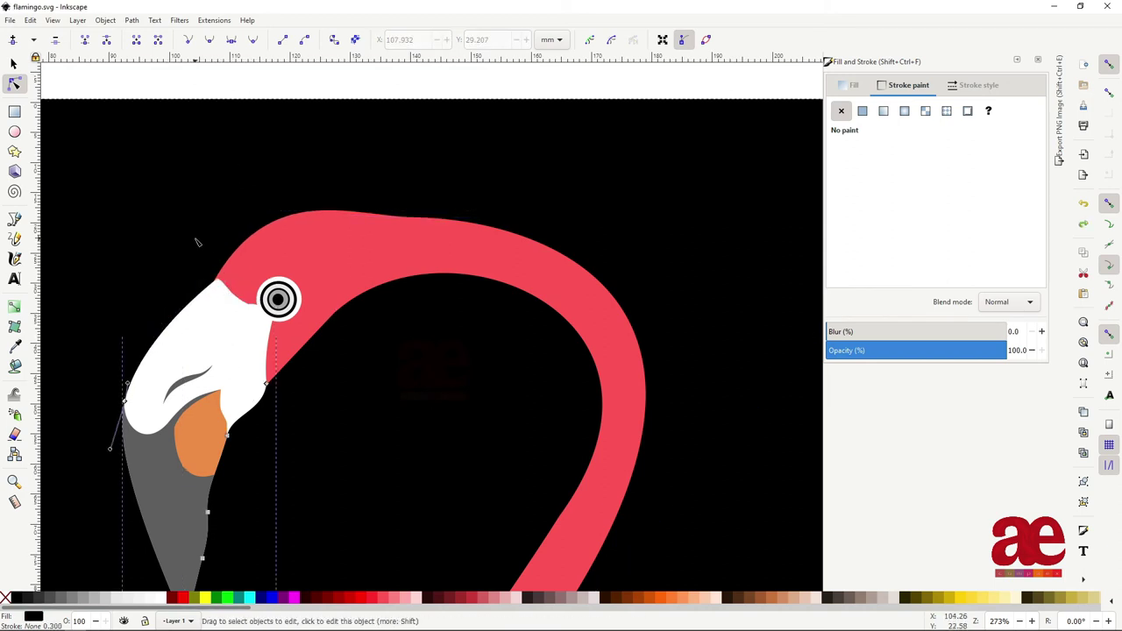
{"action": "scroll", "coordinate": [197, 243], "scroll_direction": "down", "scroll_amount": 3}
{"action": "scroll", "coordinate": [232, 186], "scroll_direction": "up", "scroll_amount": 4, "text": "ctrl"}
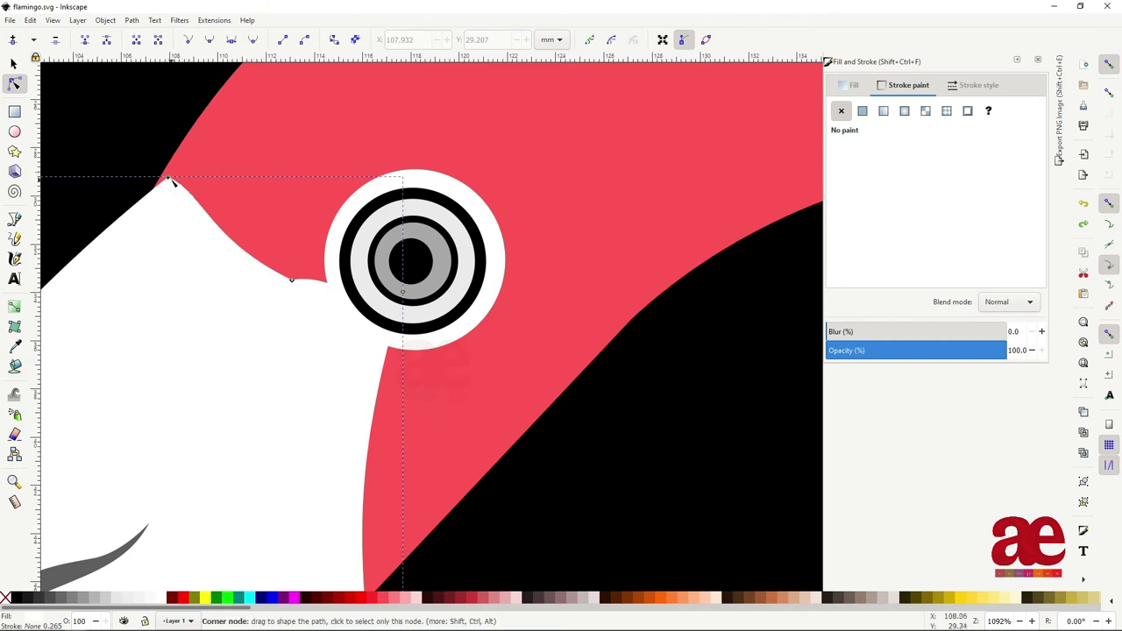
{"action": "left_click_drag", "start_coordinate": [171, 180], "coordinate": [160, 245]}
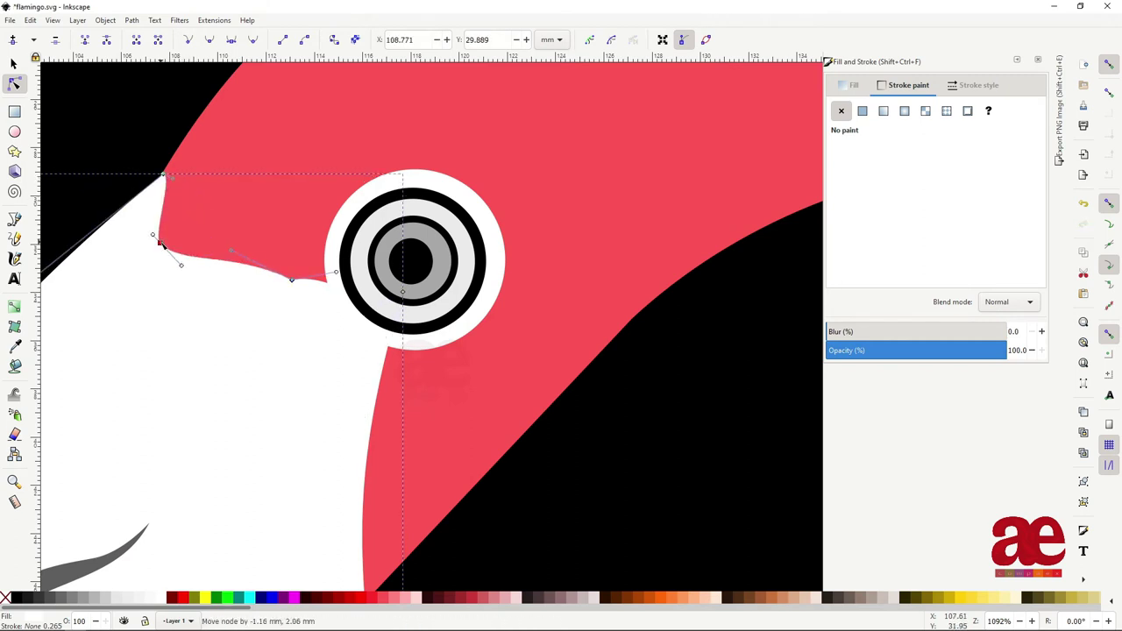
{"action": "key", "text": "3"}
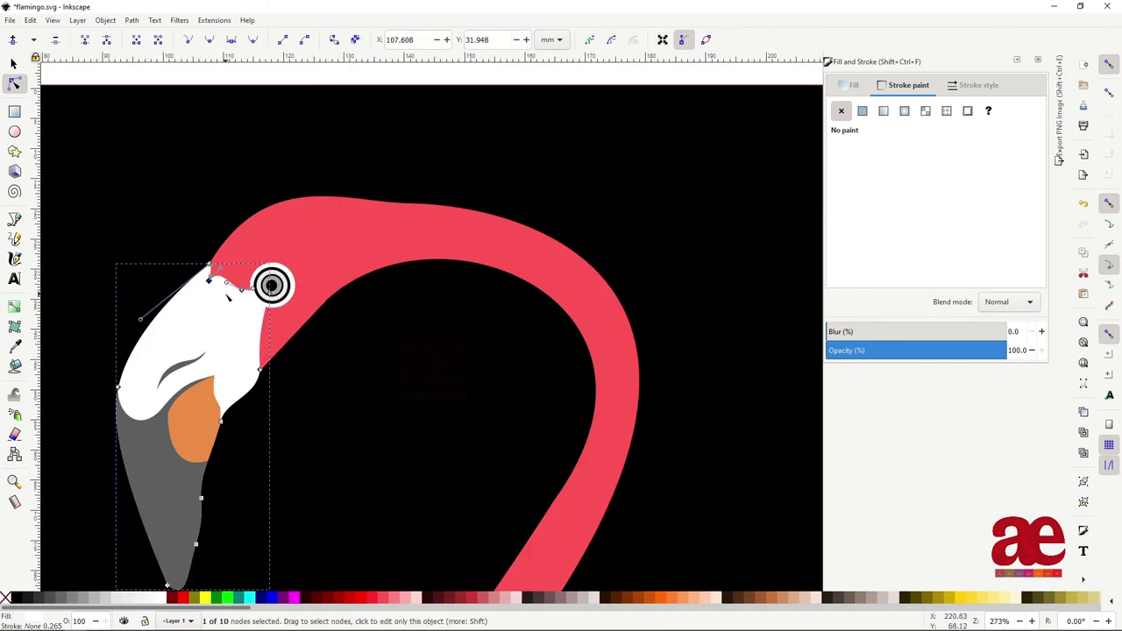
{"action": "key", "text": "s"}
{"action": "scroll", "coordinate": [331, 263], "scroll_direction": "down", "scroll_amount": 2, "text": "ctrl"}
- Select the body's bottom and tail-tip nodes and shift them right with arrow keys
{"action": "scroll", "coordinate": [379, 273], "scroll_direction": "down", "scroll_amount": 1}
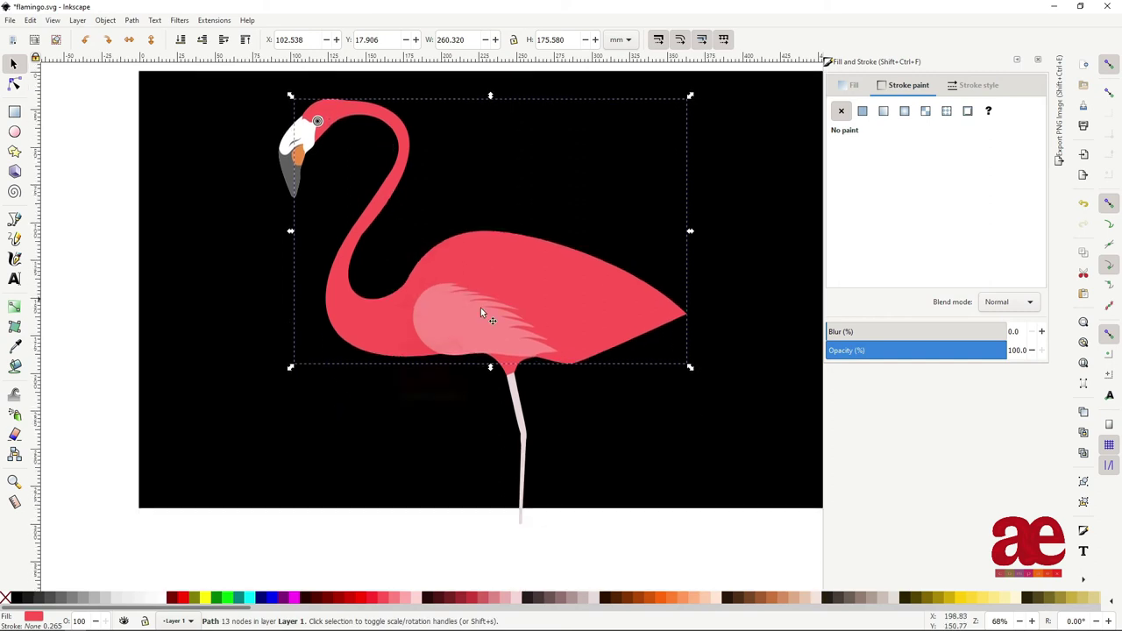
{"action": "scroll", "coordinate": [452, 326], "scroll_direction": "down", "scroll_amount": 1, "text": "ctrl"}
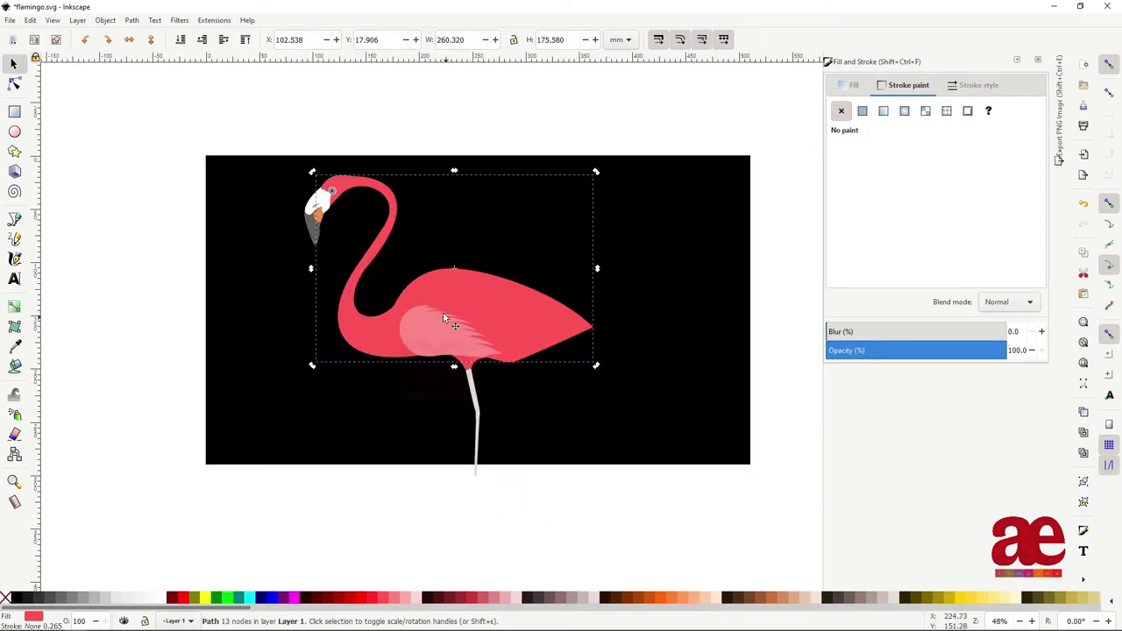
{"action": "key", "text": "n"}
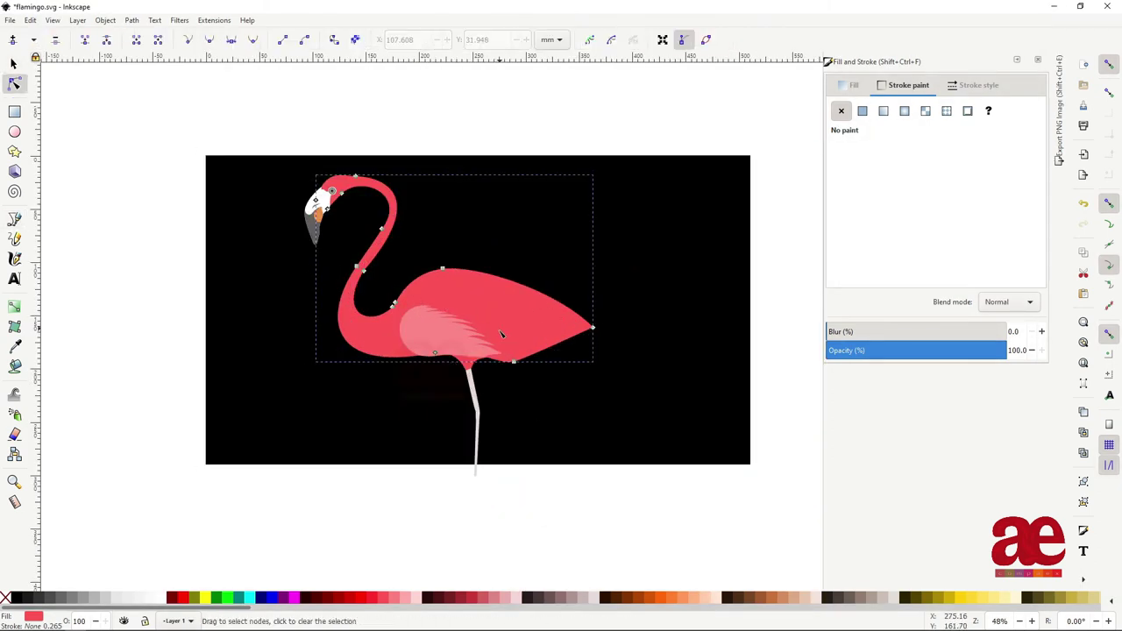
{"action": "left_click_drag", "start_coordinate": [342, 344], "coordinate": [688, 428]}
{"action": "left_click_drag", "start_coordinate": [795, 406], "coordinate": [336, 314]}
{"action": "key", "text": "shift+Down"}
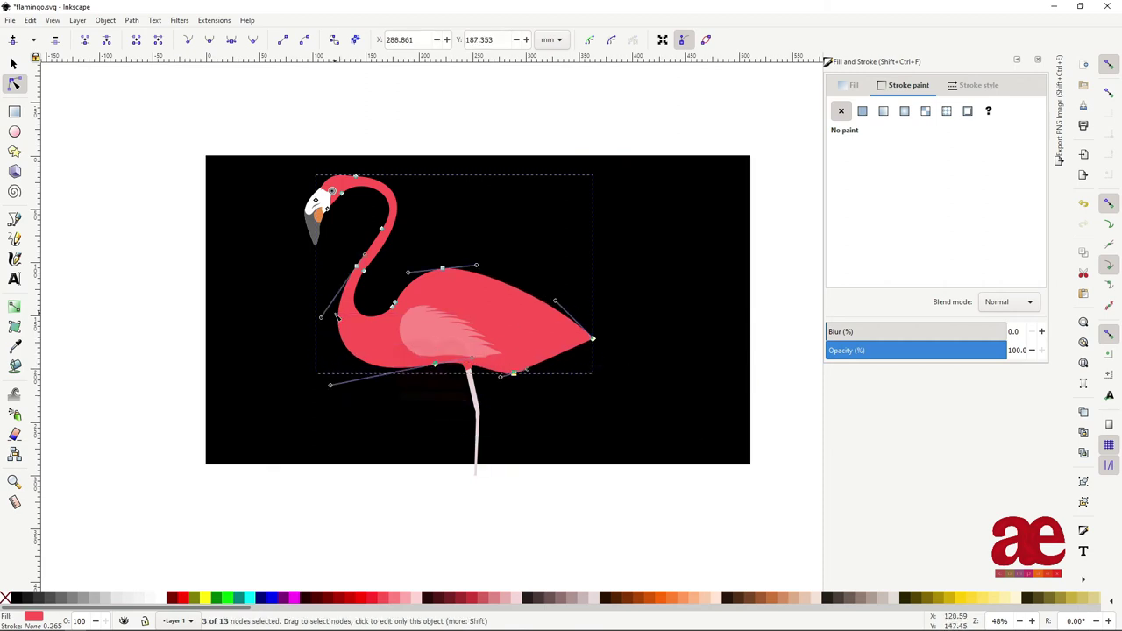
{"action": "key", "text": "shift+Down"}
{"action": "key", "text": "shift+Right"}
{"action": "key", "text": "shift+Right"}
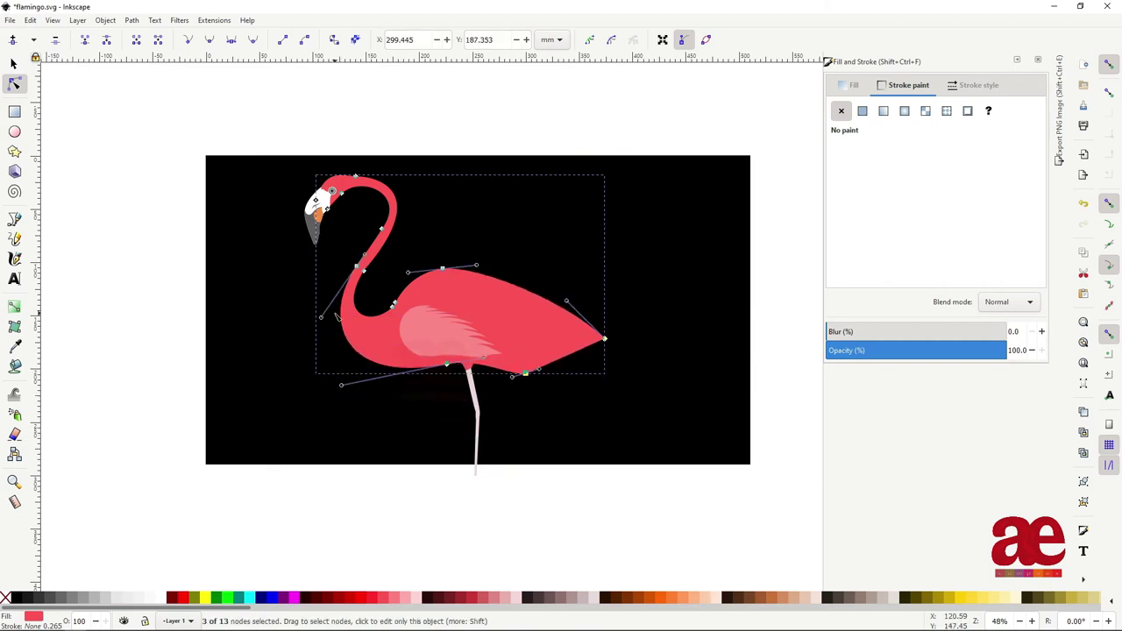
- Drag the neck node's Bezier handles to smooth the S-curve into the body
{"action": "scroll", "coordinate": [359, 279], "scroll_direction": "up", "scroll_amount": 3, "text": "ctrl"}
{"action": "left_click_drag", "start_coordinate": [375, 252], "coordinate": [576, 263]}
{"action": "scroll", "coordinate": [351, 483], "scroll_direction": "down", "scroll_amount": 3}
{"action": "left_click_drag", "start_coordinate": [312, 504], "coordinate": [304, 518]}
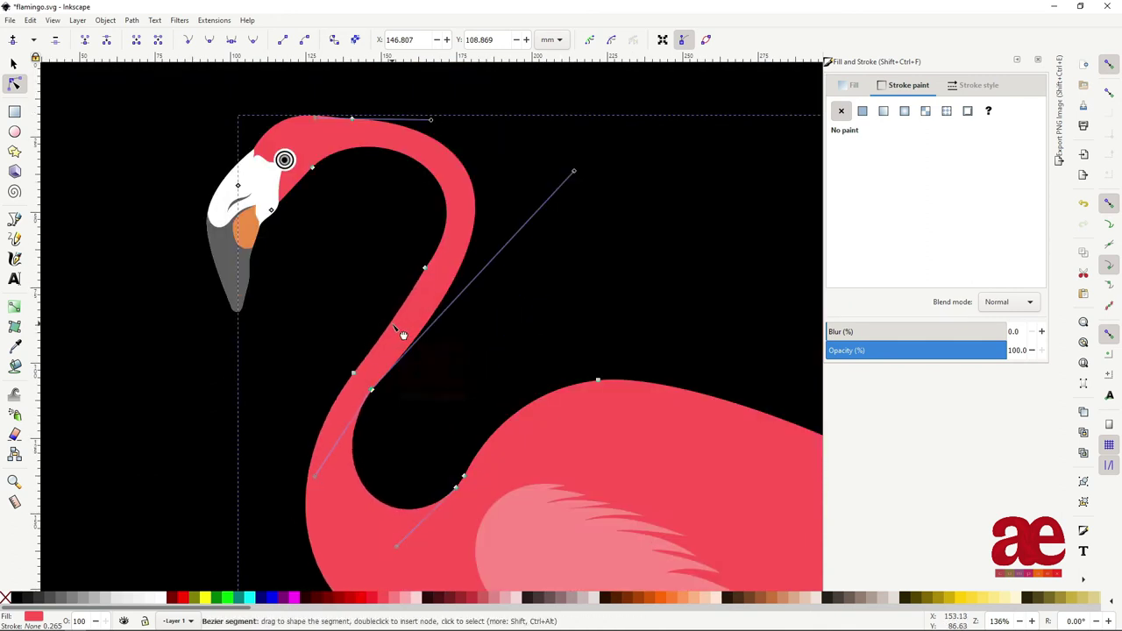
{"action": "scroll", "coordinate": [404, 350], "scroll_direction": "up", "scroll_amount": 5}
{"action": "scroll", "coordinate": [456, 193], "scroll_direction": "down", "scroll_amount": 2, "text": "ctrl"}
{"action": "left_click", "coordinate": [517, 386]}
{"action": "scroll", "coordinate": [588, 406], "scroll_direction": "up", "scroll_amount": 2, "text": "ctrl"}
- Enlarge the pale wing toward the upper right and move it lower-left on the body
{"action": "key", "text": "s"}
{"action": "scroll", "coordinate": [587, 405], "scroll_direction": "up", "scroll_amount": 2, "text": "ctrl"}
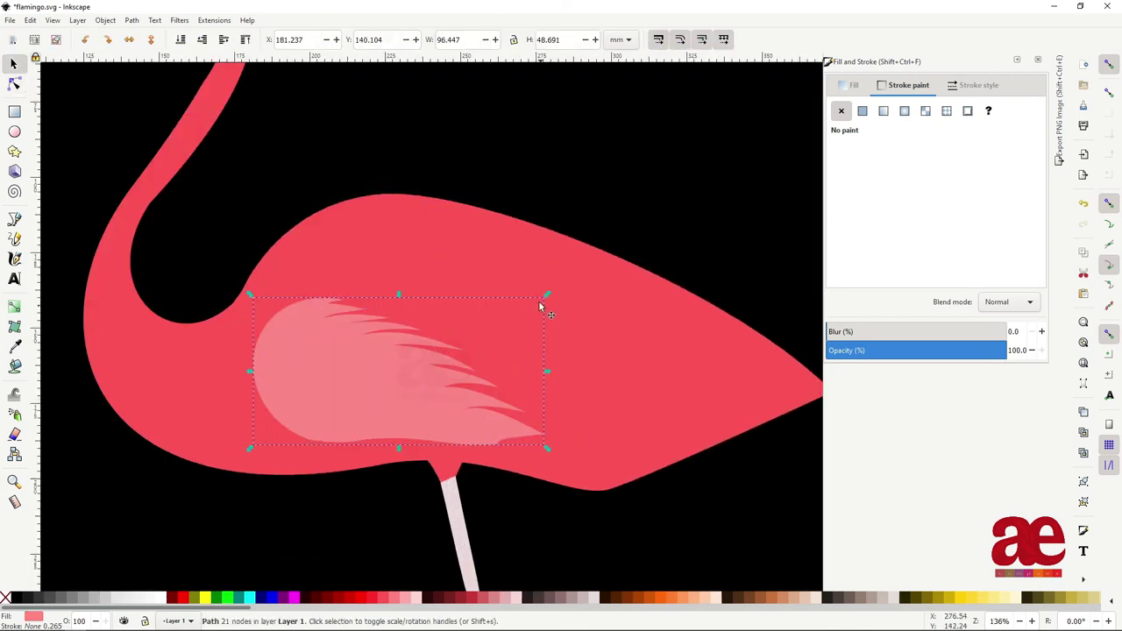
{"action": "left_click_drag", "start_coordinate": [540, 302], "coordinate": [612, 273]}
{"action": "mouse_move", "coordinate": [411, 376]}
{"action": "left_mouse_down"}
{"action": "mouse_move", "coordinate": [380, 392]}
{"action": "mouse_move", "coordinate": [395, 401]}
{"action": "left_mouse_up"}
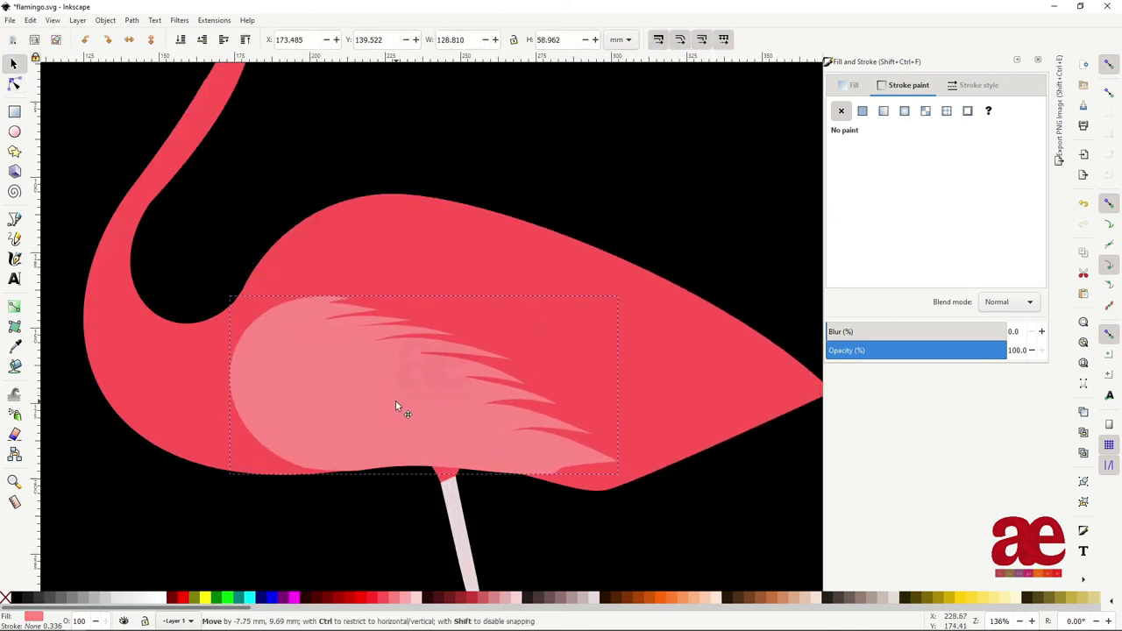
{"action": "scroll", "coordinate": [421, 368], "scroll_direction": "down", "scroll_amount": 3}
- Move the small red piece at the leg top down-right over the leg
{"action": "left_click", "coordinate": [442, 338]}
{"action": "left_click", "coordinate": [443, 337], "text": "alt"}
{"action": "scroll", "coordinate": [464, 301], "scroll_direction": "up", "scroll_amount": 3, "text": "ctrl"}
{"action": "left_click_drag", "start_coordinate": [462, 301], "coordinate": [537, 358]}
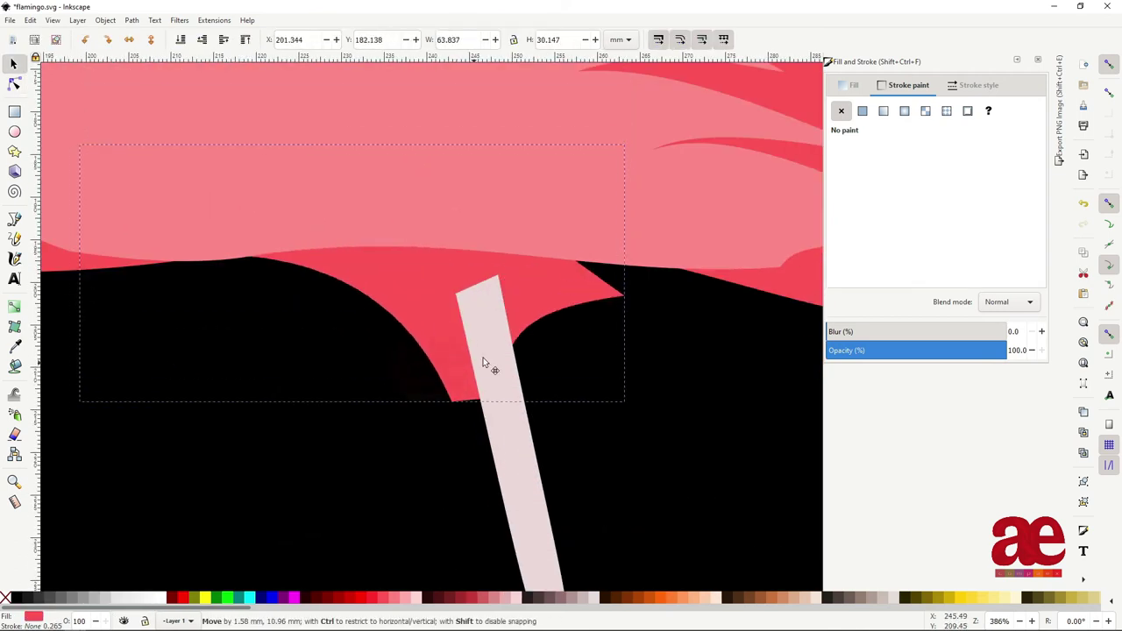
{"action": "scroll", "coordinate": [525, 451], "scroll_direction": "down", "scroll_amount": 4, "text": "ctrl"}
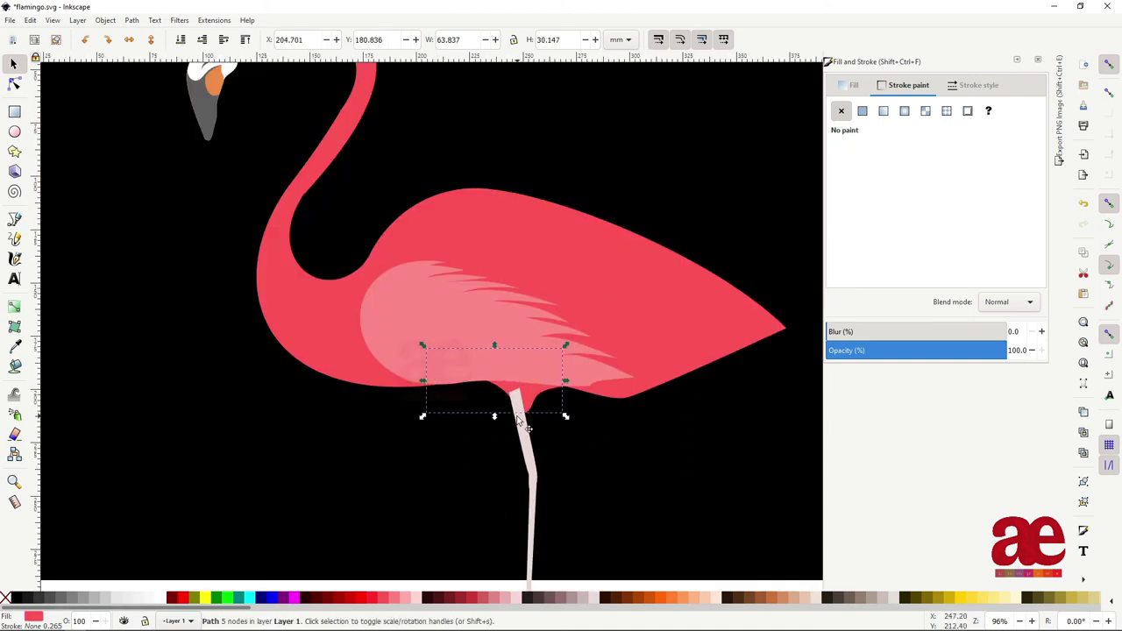
{"action": "left_click", "coordinate": [571, 427]}
{"action": "scroll", "coordinate": [509, 439], "scroll_direction": "down", "scroll_amount": 2, "text": "ctrl"}
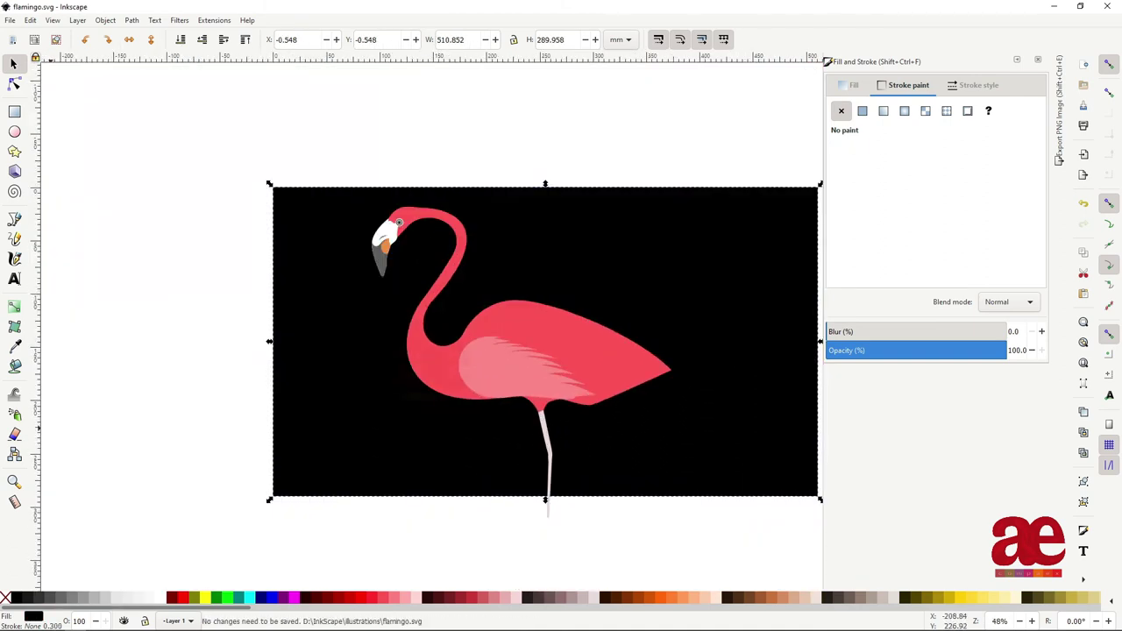
- Test-select the head parts, the whole flamingo and the body, then clear the selection
{"action": "key", "text": "Escape"}
{"action": "left_click_drag", "start_coordinate": [264, 132], "coordinate": [478, 313]}
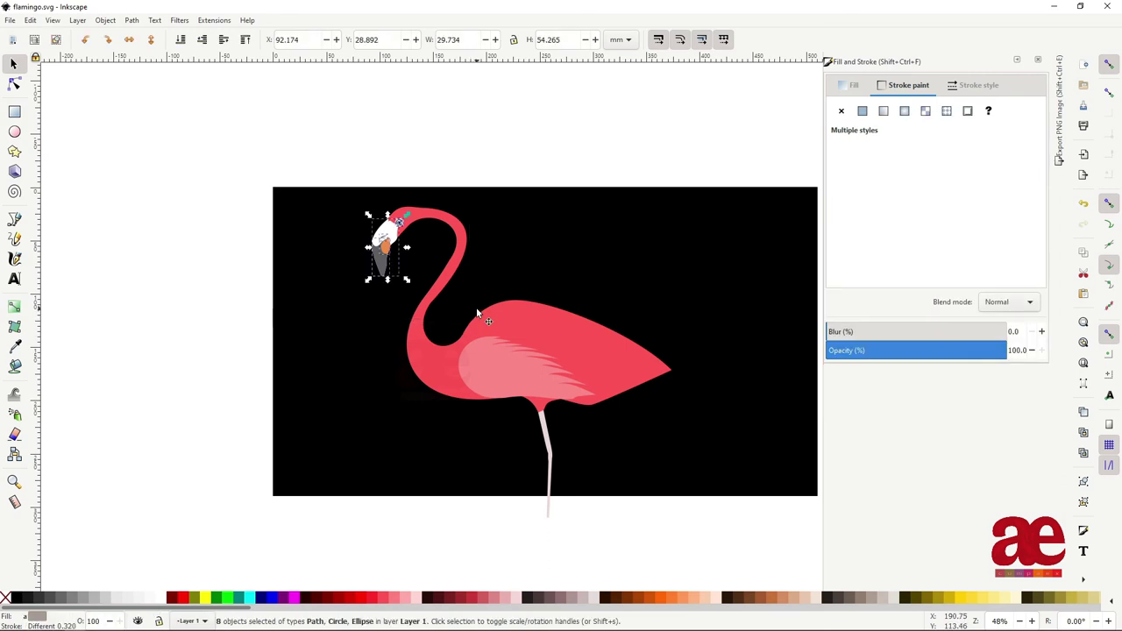
{"action": "key", "text": "Escape"}
{"action": "left_click_drag", "start_coordinate": [268, 145], "coordinate": [701, 558]}
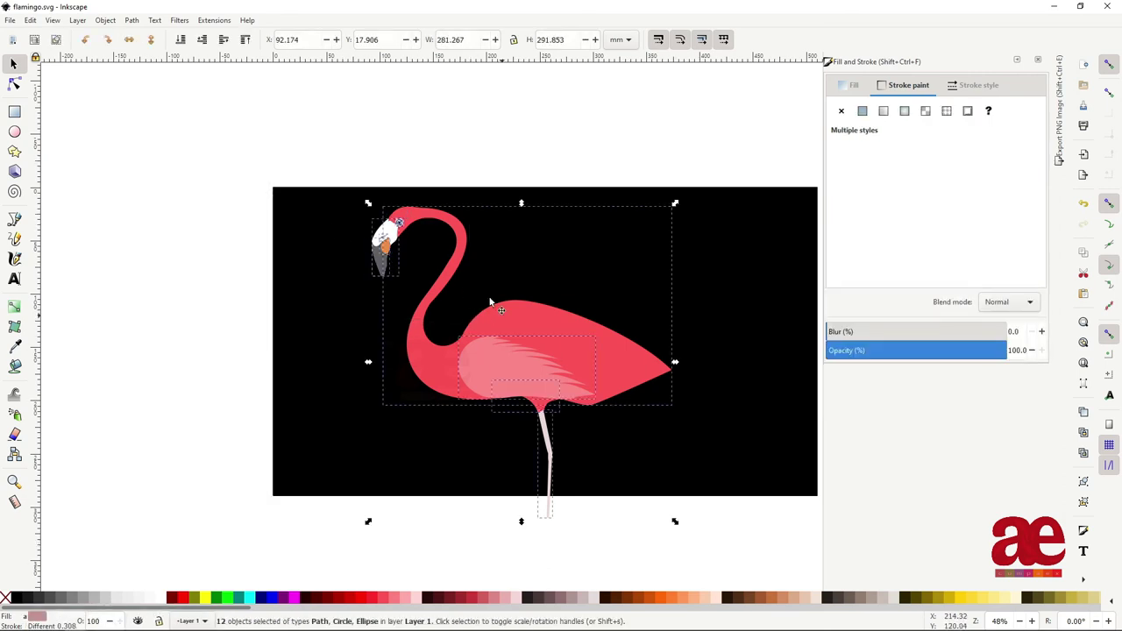
{"action": "key", "text": "Escape"}
{"action": "scroll", "coordinate": [435, 251], "scroll_direction": "up", "scroll_amount": 1, "text": "ctrl"}
{"action": "left_click_drag", "start_coordinate": [281, 117], "coordinate": [494, 438]}
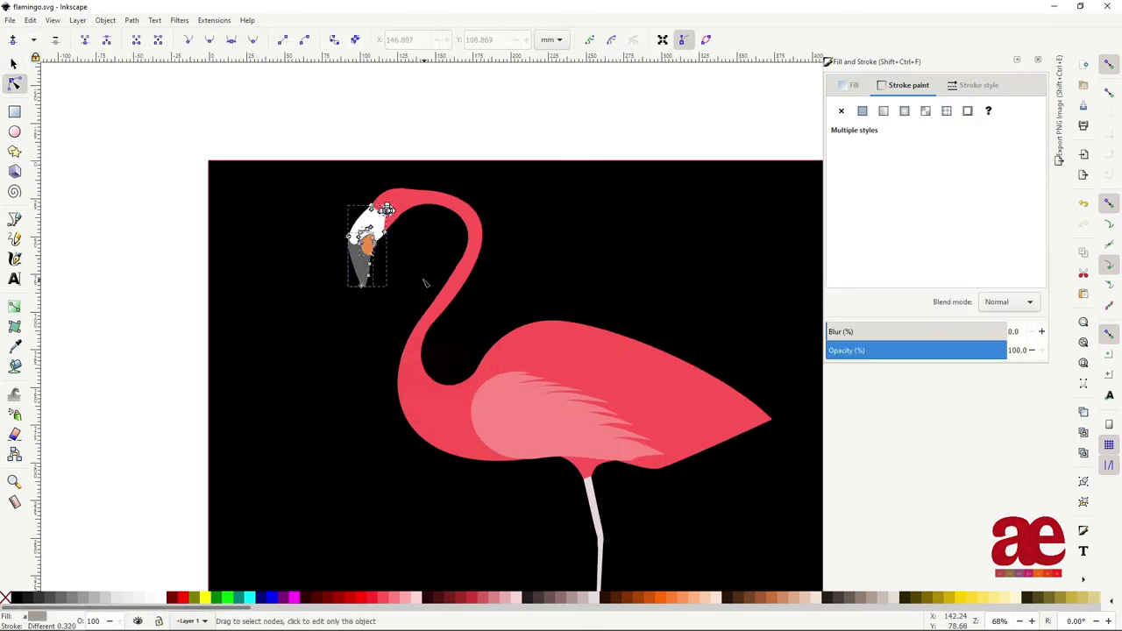
{"action": "left_click", "coordinate": [447, 205]}
{"action": "left_click", "coordinate": [158, 223]}
{"action": "scroll", "coordinate": [370, 237], "scroll_direction": "up", "scroll_amount": 4, "text": "ctrl"}
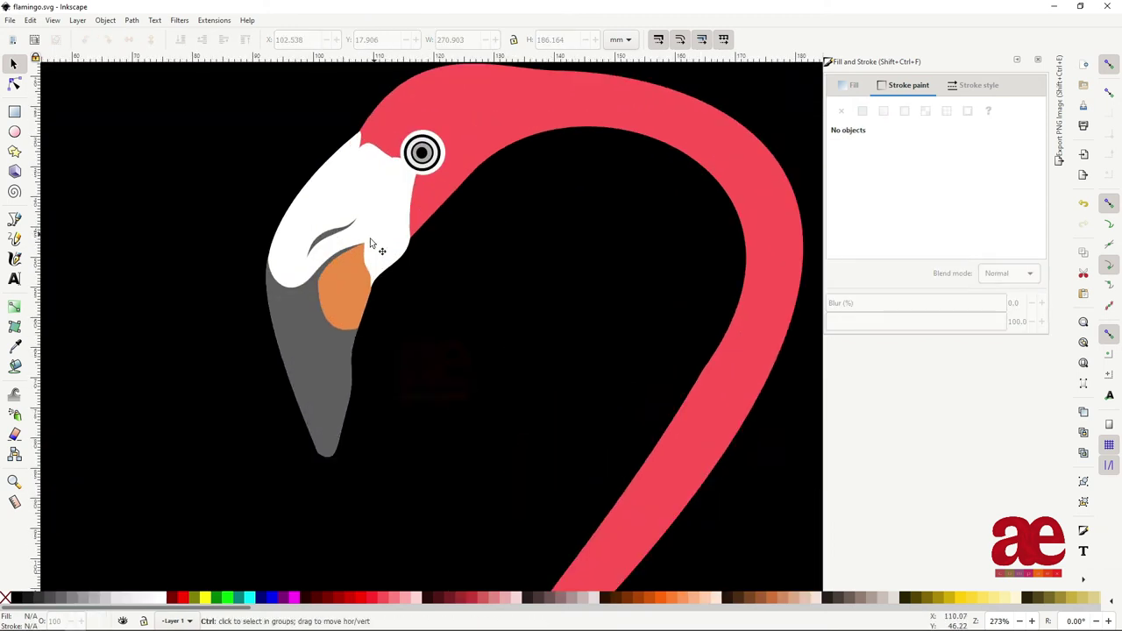
- Reshape the grey beak's curve and raise the orange patch's top to meet it
{"action": "left_click", "coordinate": [361, 248]}
{"action": "key", "text": "n"}
{"action": "scroll", "coordinate": [341, 248], "scroll_direction": "up", "scroll_amount": 3, "text": "ctrl"}
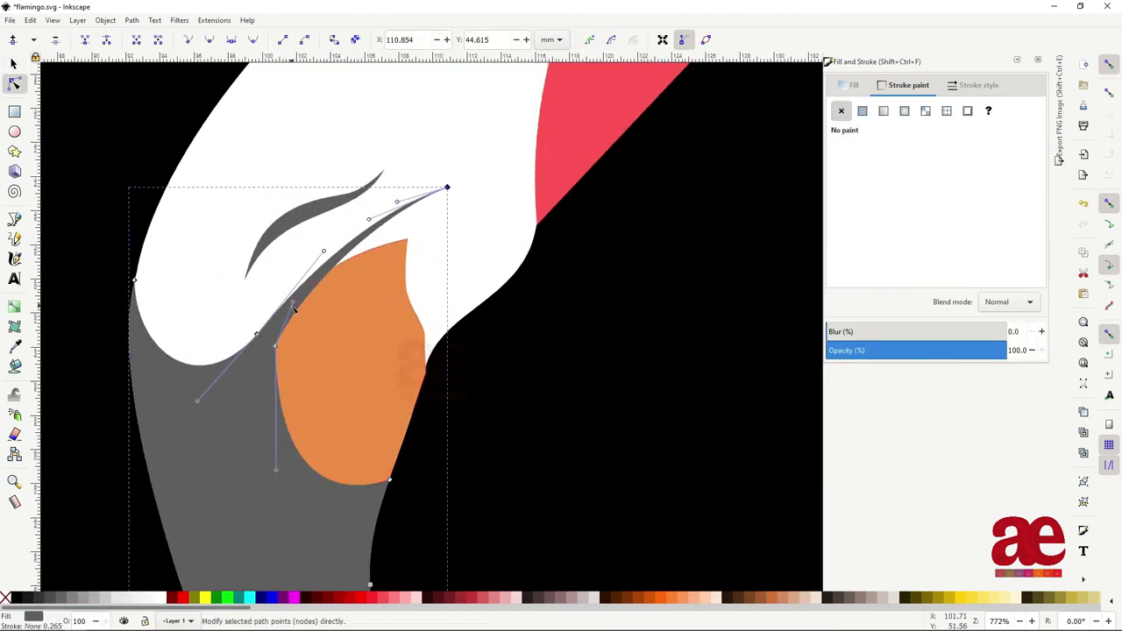
{"action": "mouse_move", "coordinate": [371, 220]}
{"action": "left_mouse_down"}
{"action": "mouse_move", "coordinate": [368, 252]}
{"action": "mouse_move", "coordinate": [415, 217]}
{"action": "left_mouse_up"}
{"action": "left_click", "coordinate": [358, 255]}
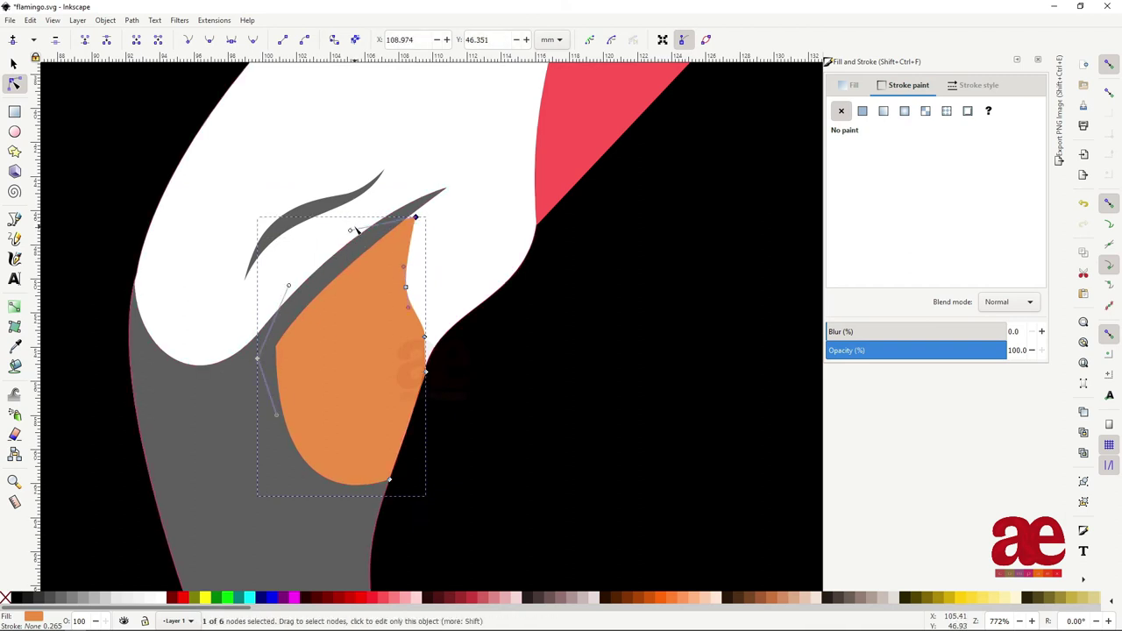
{"action": "key", "text": "s"}
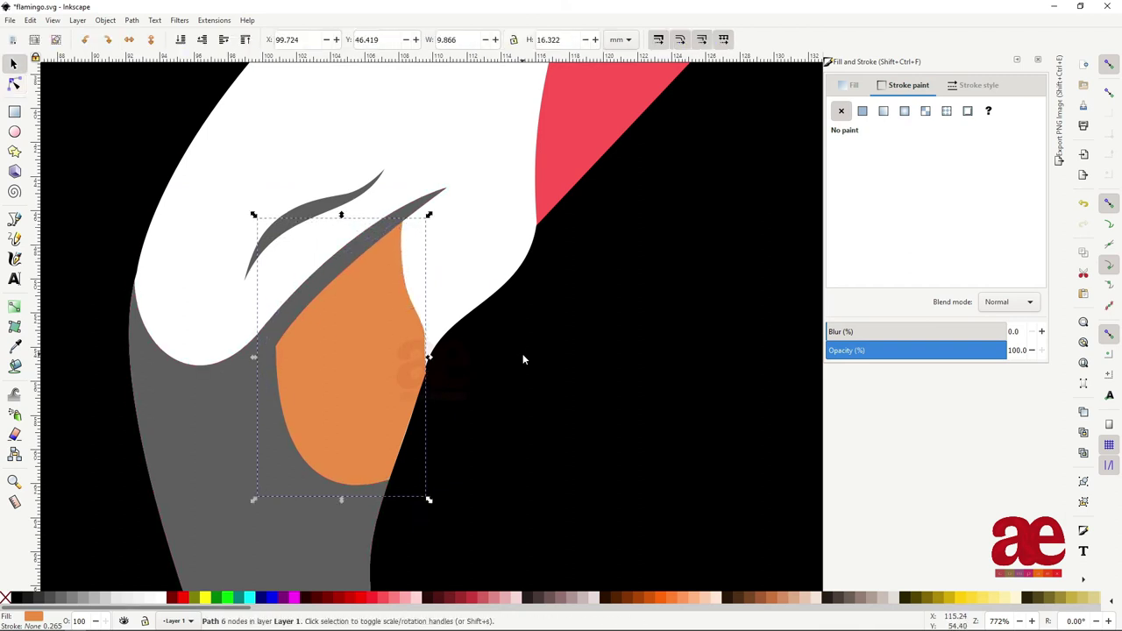
{"action": "scroll", "coordinate": [524, 356], "scroll_direction": "down", "scroll_amount": 3, "text": "ctrl"}
{"action": "scroll", "coordinate": [533, 318], "scroll_direction": "down", "scroll_amount": 3, "text": "ctrl"}
{"action": "scroll", "coordinate": [493, 143], "scroll_direction": "down", "scroll_amount": 2, "text": "ctrl"}
{"action": "key", "text": "Escape"}
{"action": "scroll", "coordinate": [580, 470], "scroll_direction": "up", "scroll_amount": 1, "text": "ctrl"}
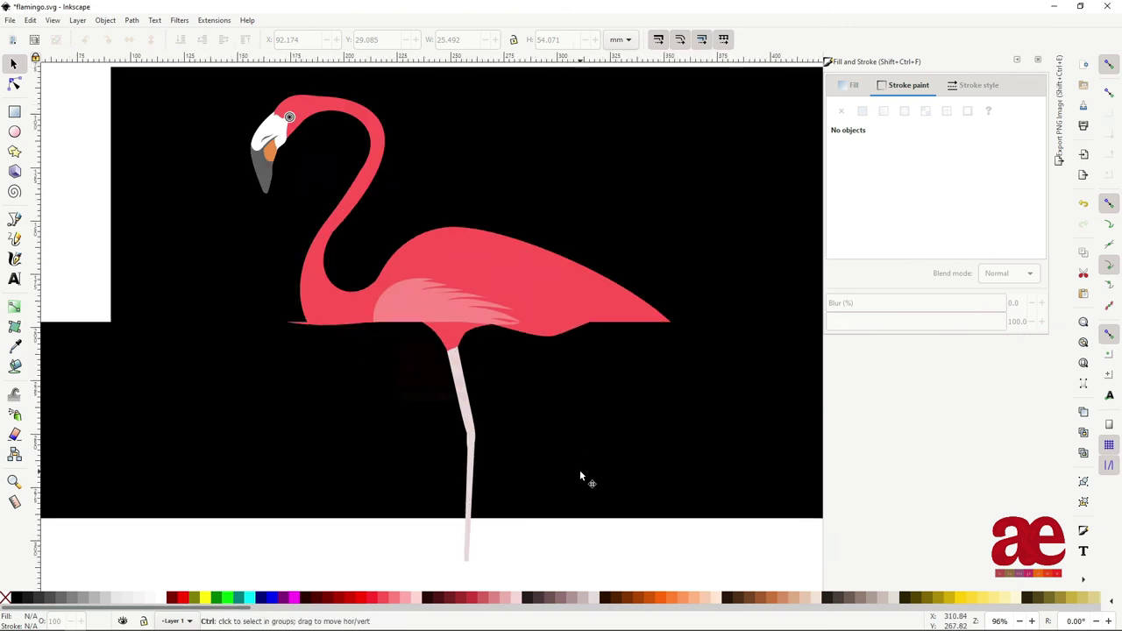
{"action": "scroll", "coordinate": [490, 377], "scroll_direction": "up", "scroll_amount": 1, "text": "ctrl"}
- Duplicate the standing leg, move the copy right and rotate it diagonally
{"action": "scroll", "coordinate": [450, 319], "scroll_direction": "up", "scroll_amount": 1, "text": "ctrl"}
{"action": "left_click", "coordinate": [451, 319]}
{"action": "key", "text": "n"}
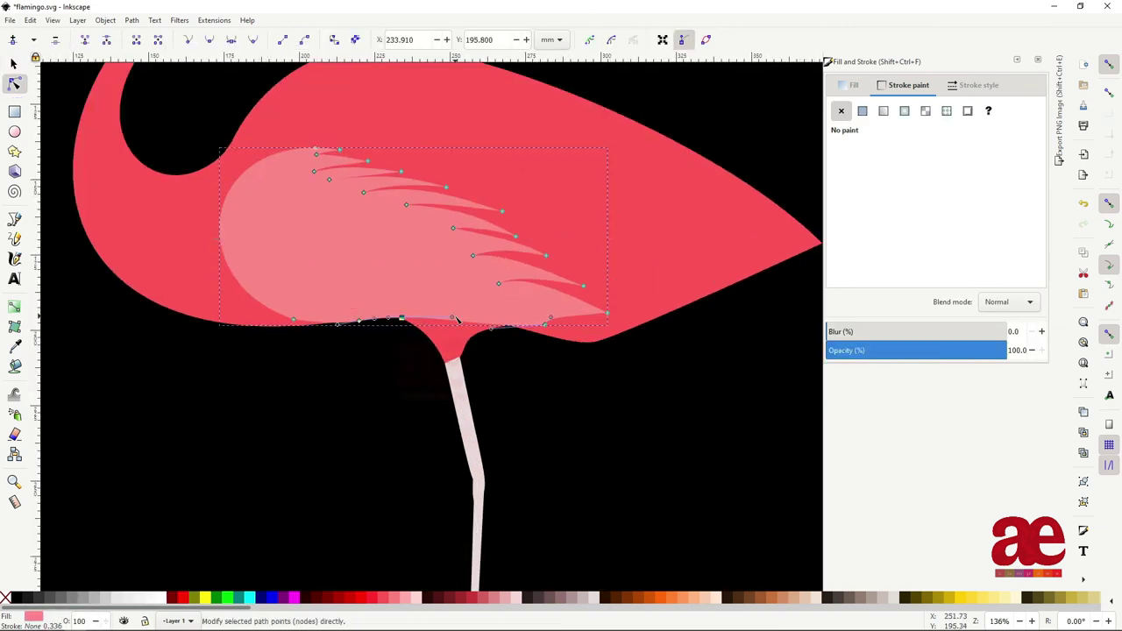
{"action": "key", "text": "s"}
{"action": "key", "text": "ctrl+d"}
{"action": "left_click_drag", "start_coordinate": [465, 419], "coordinate": [564, 388]}
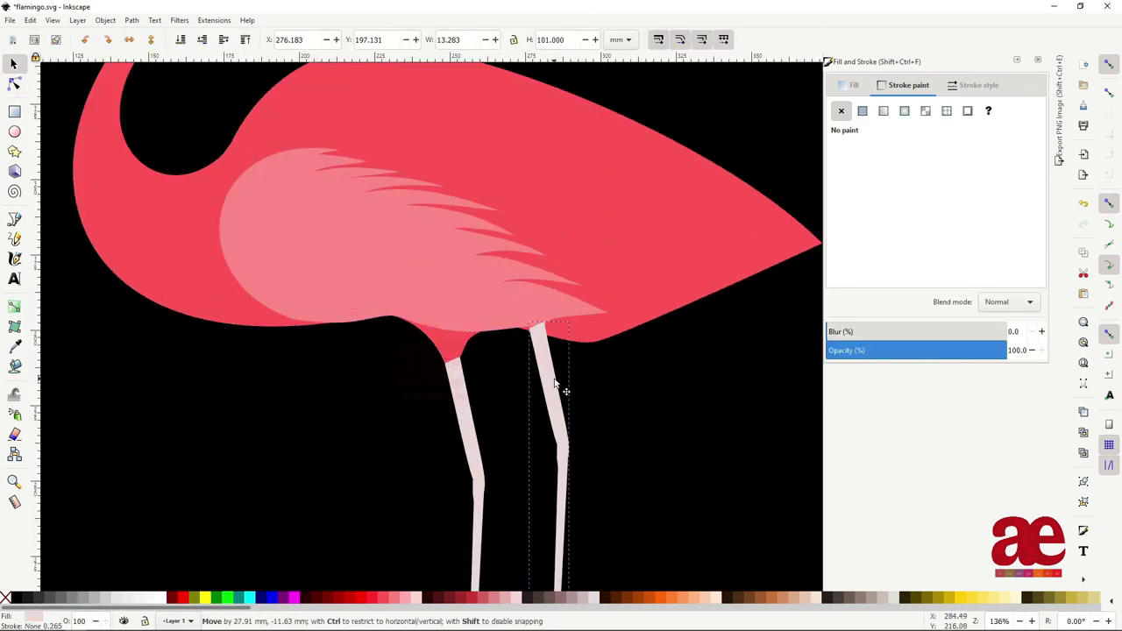
{"action": "left_click", "coordinate": [572, 319]}
{"action": "left_click_drag", "start_coordinate": [571, 319], "coordinate": [676, 552]}
- Tilt the leg copy further and tuck its top under the body
{"action": "mouse_move", "coordinate": [406, 472]}
{"action": "left_mouse_down"}
{"action": "mouse_move", "coordinate": [596, 341]}
{"action": "mouse_move", "coordinate": [584, 333]}
{"action": "left_mouse_up"}
{"action": "left_click", "coordinate": [584, 333]}
{"action": "left_click_drag", "start_coordinate": [796, 326], "coordinate": [756, 298]}
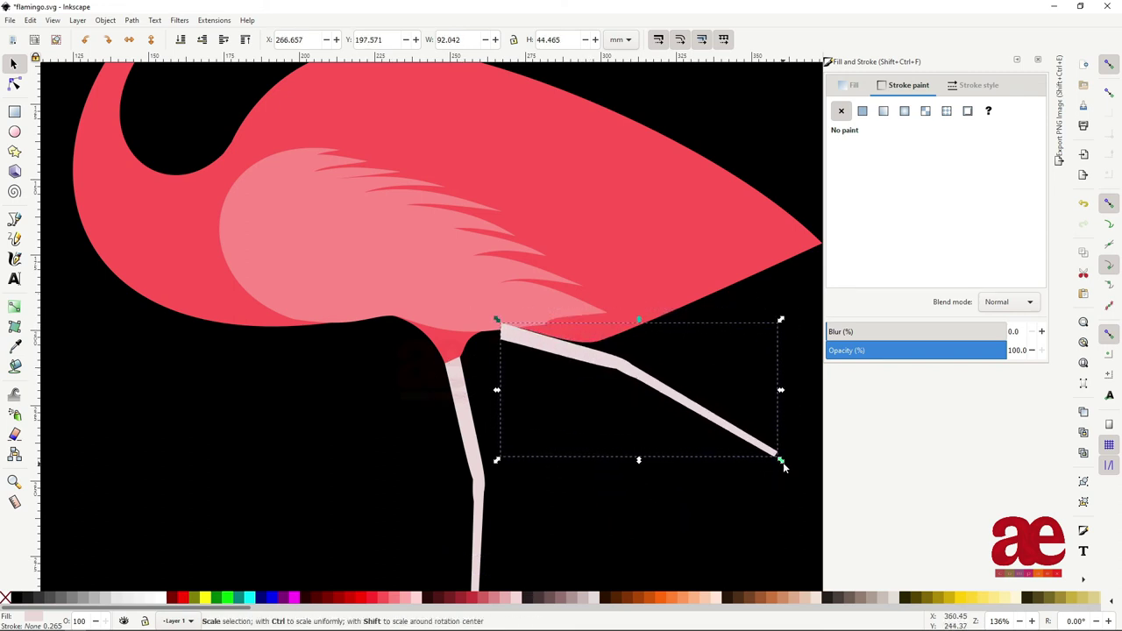
{"action": "scroll", "coordinate": [750, 456], "scroll_direction": "right", "scroll_amount": 1}
{"action": "mouse_move", "coordinate": [553, 370]}
{"action": "left_mouse_down"}
{"action": "mouse_move", "coordinate": [561, 351]}
{"action": "mouse_move", "coordinate": [588, 342]}
{"action": "left_mouse_up"}
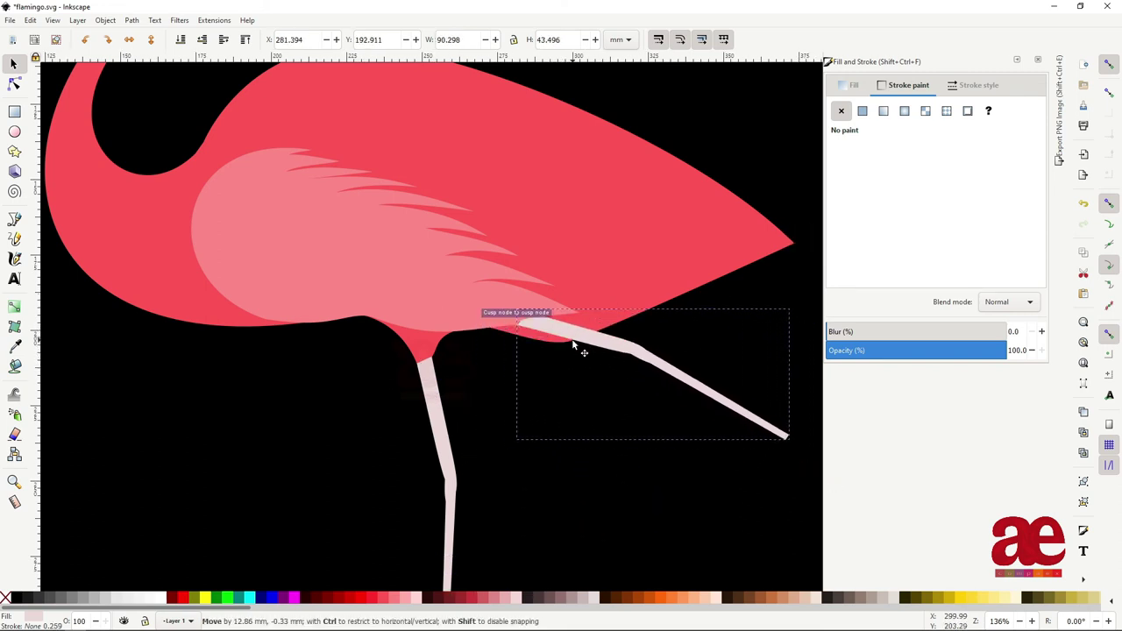
- Drag the leg copy's end and lower corner to bend it at a knee
{"action": "key", "text": "n"}
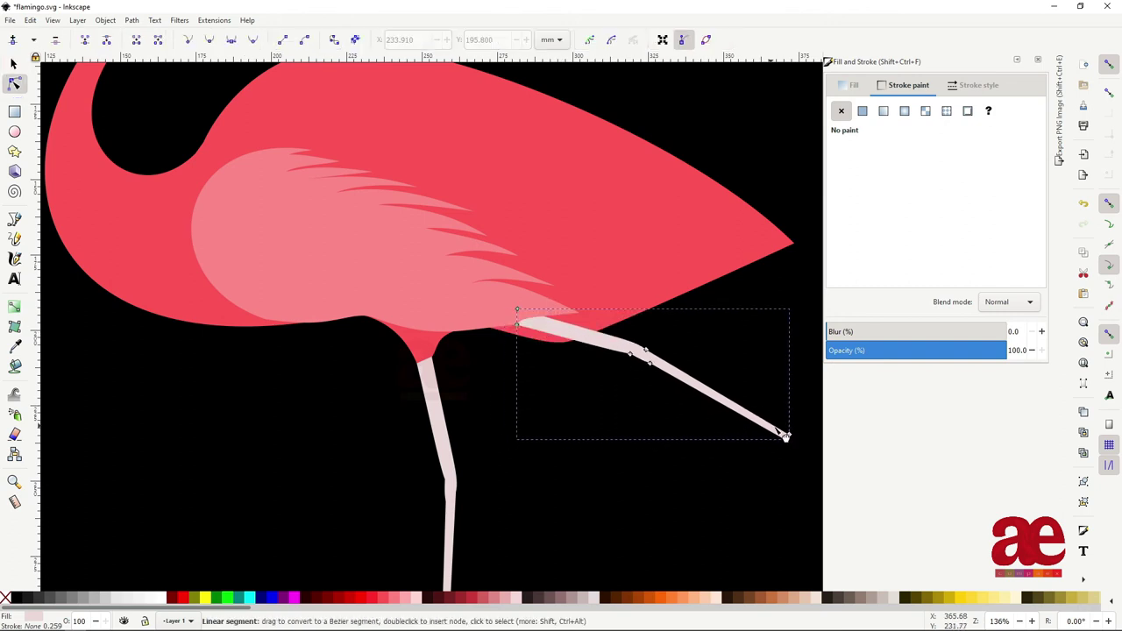
{"action": "left_click_drag", "start_coordinate": [790, 436], "coordinate": [479, 530]}
{"action": "left_click_drag", "start_coordinate": [544, 510], "coordinate": [648, 365]}
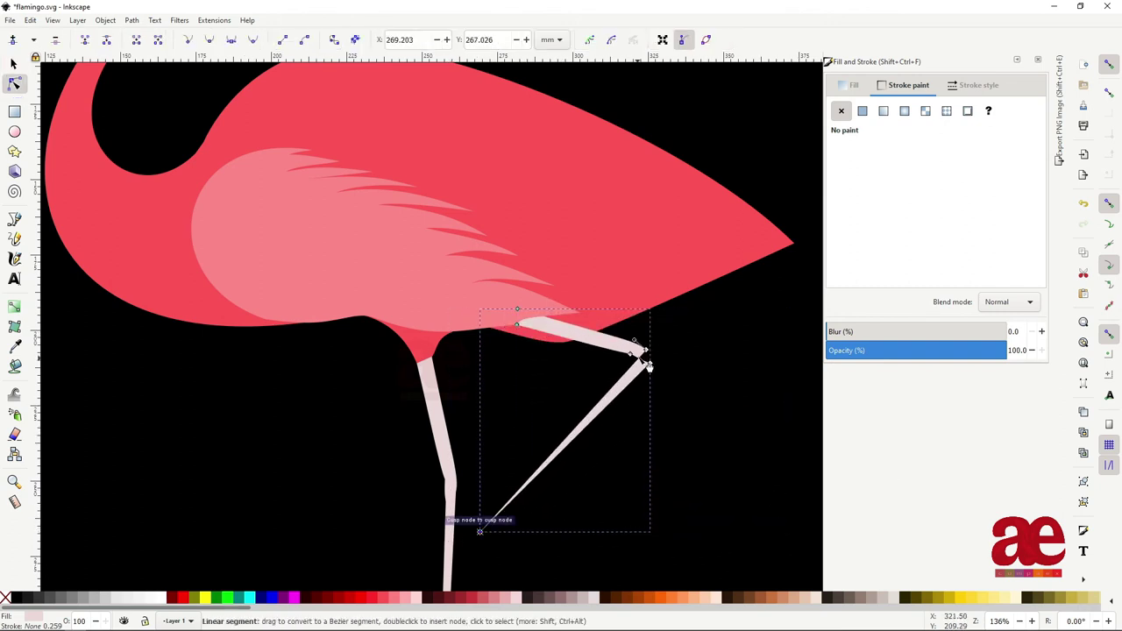
{"action": "scroll", "coordinate": [644, 360], "scroll_direction": "up", "scroll_amount": 1}
{"action": "scroll", "coordinate": [666, 373], "scroll_direction": "up", "scroll_amount": 1}
- Straighten and thin the bent leg's lower half by adjusting its nodes and curves
{"action": "scroll", "coordinate": [671, 421], "scroll_direction": "down", "scroll_amount": 3}
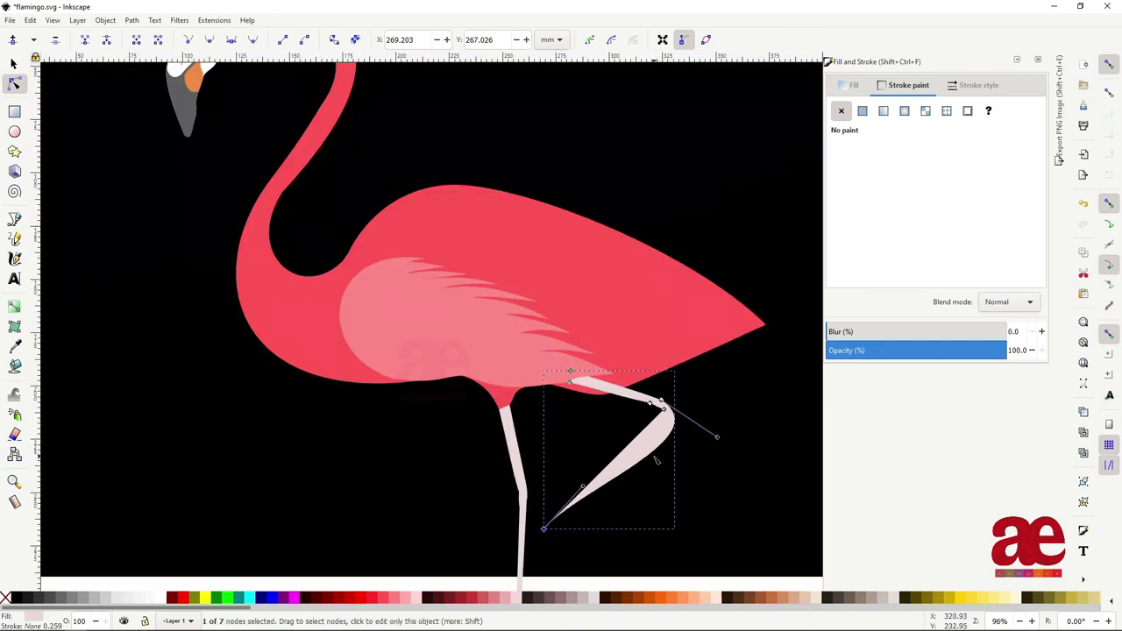
{"action": "left_click_drag", "start_coordinate": [581, 480], "coordinate": [578, 506]}
{"action": "key", "text": "3"}
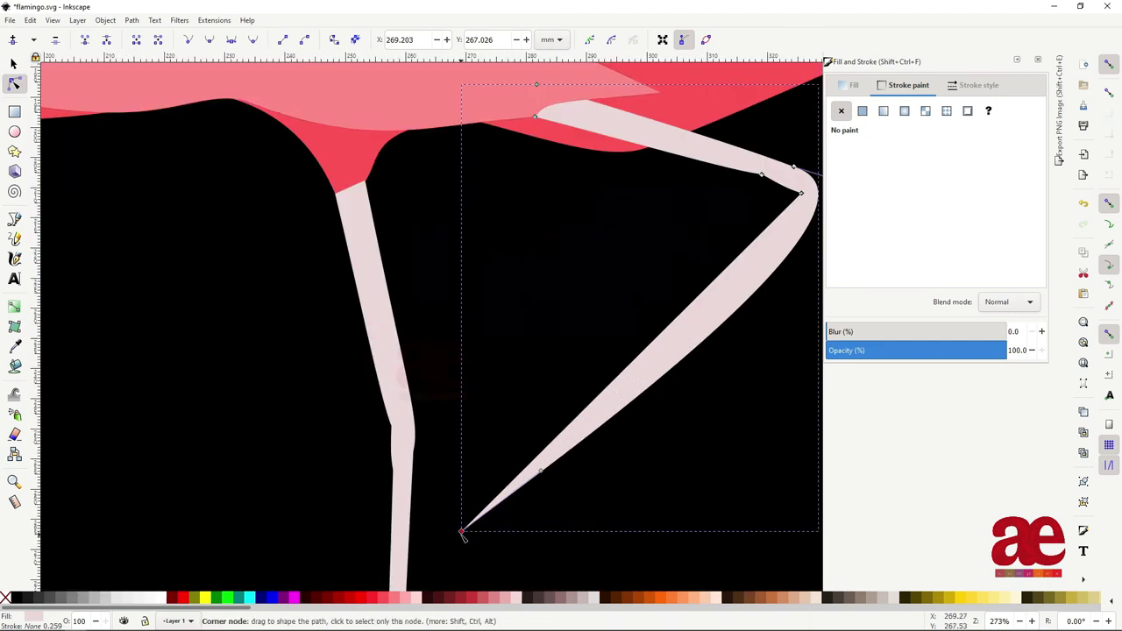
{"action": "left_click_drag", "start_coordinate": [704, 359], "coordinate": [669, 368]}
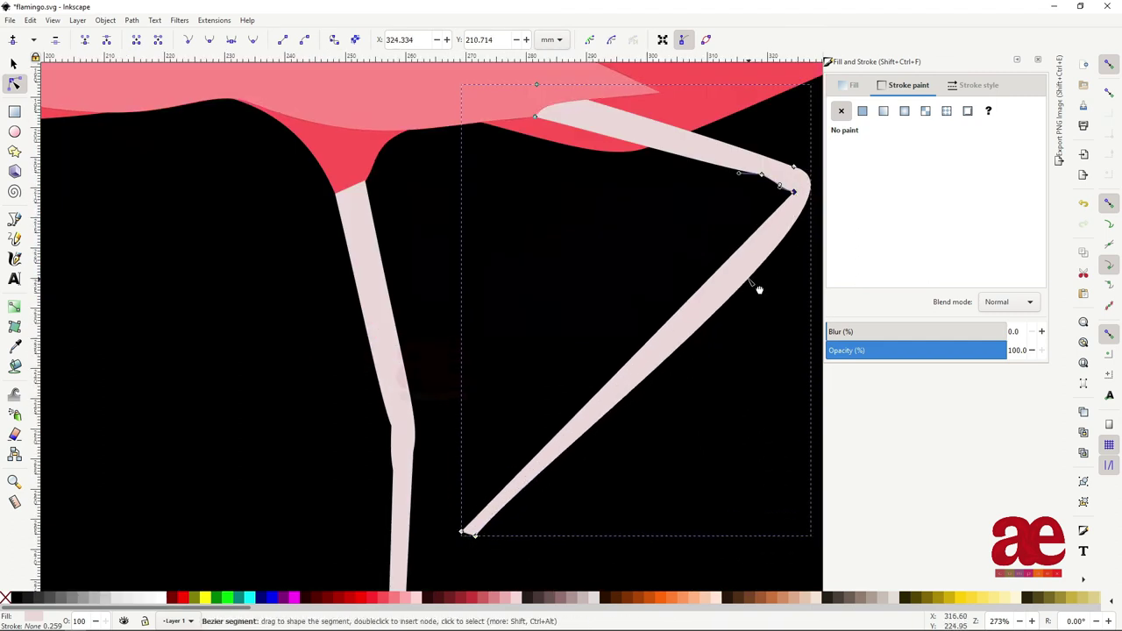
{"action": "left_click_drag", "start_coordinate": [700, 332], "coordinate": [682, 333]}
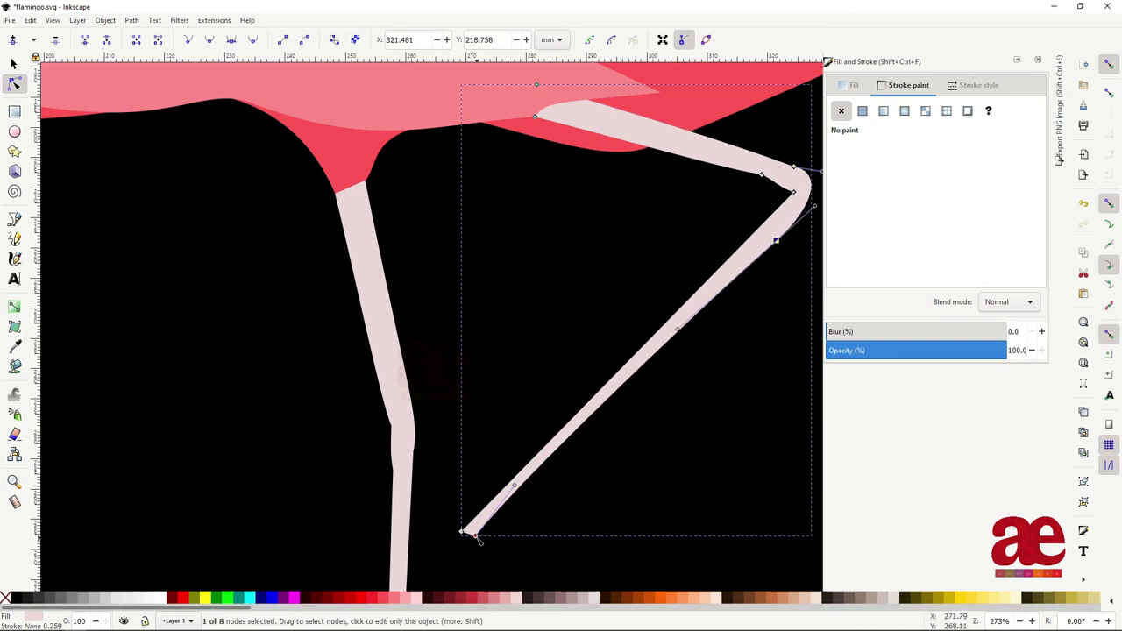
{"action": "left_click_drag", "start_coordinate": [477, 541], "coordinate": [466, 533]}
{"action": "scroll", "coordinate": [465, 533], "scroll_direction": "up", "scroll_amount": 2}
{"action": "left_click_drag", "start_coordinate": [556, 401], "coordinate": [574, 401]}
- Set the leg tip node in place and start a pen path at the tip
{"action": "key", "text": "5"}
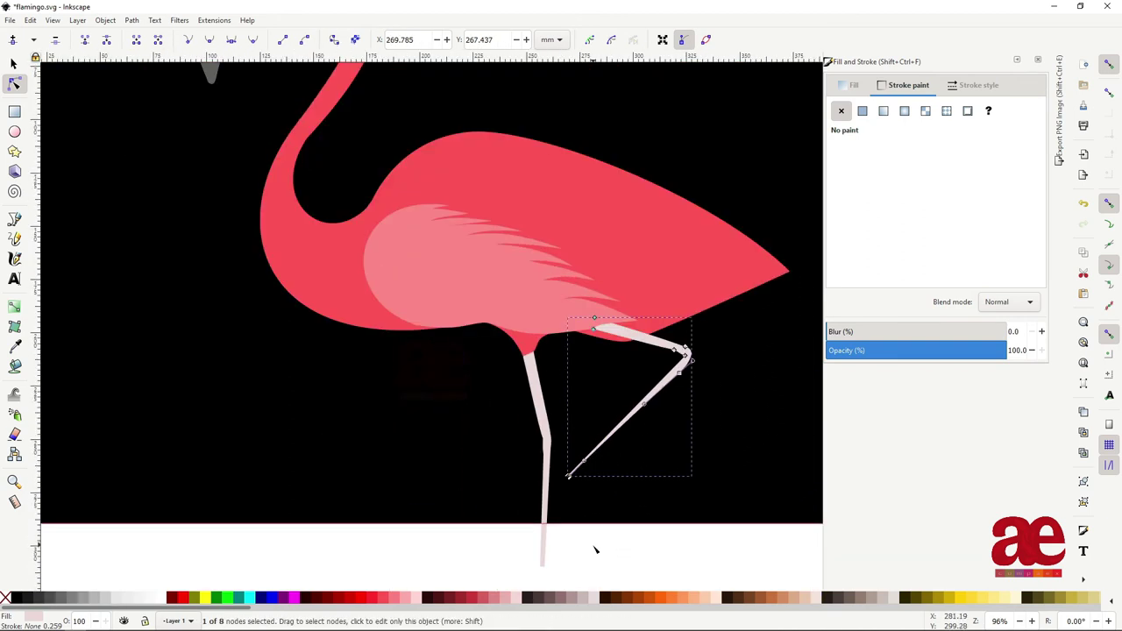
{"action": "scroll", "coordinate": [605, 517], "scroll_direction": "down", "scroll_amount": 2}
{"action": "scroll", "coordinate": [618, 474], "scroll_direction": "down", "scroll_amount": 3}
{"action": "scroll", "coordinate": [596, 421], "scroll_direction": "up", "scroll_amount": 4}
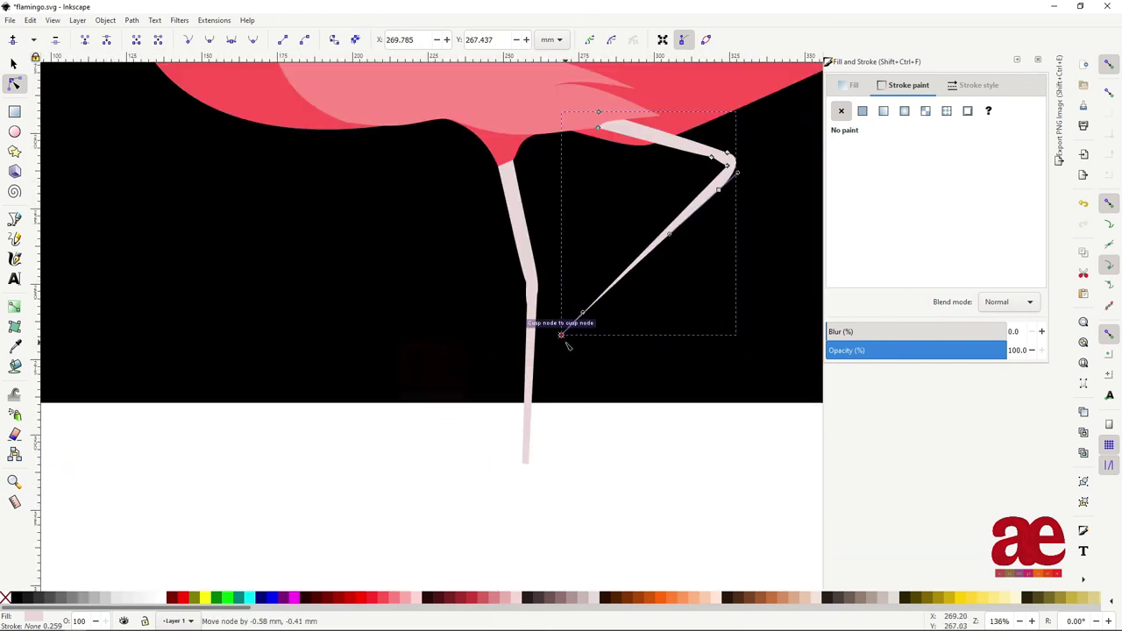
{"action": "left_click_drag", "start_coordinate": [567, 346], "coordinate": [571, 346]}
{"action": "scroll", "coordinate": [544, 333], "scroll_direction": "up", "scroll_amount": 2}
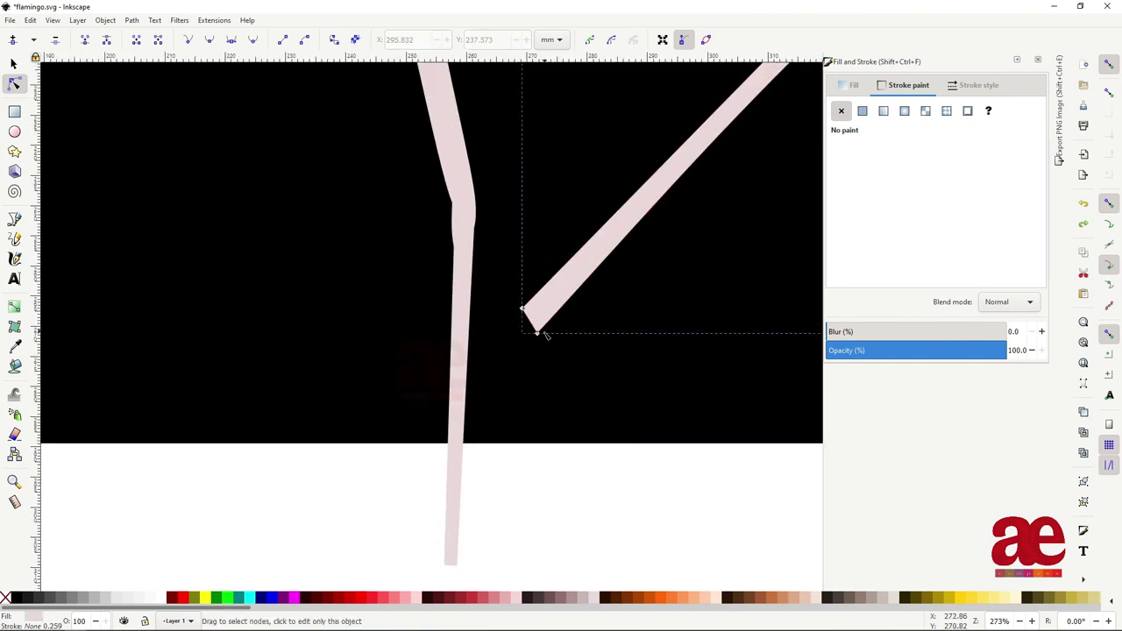
{"action": "scroll", "coordinate": [543, 359], "scroll_direction": "down", "scroll_amount": 2}
{"action": "scroll", "coordinate": [536, 377], "scroll_direction": "down", "scroll_amount": 1}
{"action": "scroll", "coordinate": [535, 379], "scroll_direction": "up", "scroll_amount": 4}
{"action": "key", "text": "b"}
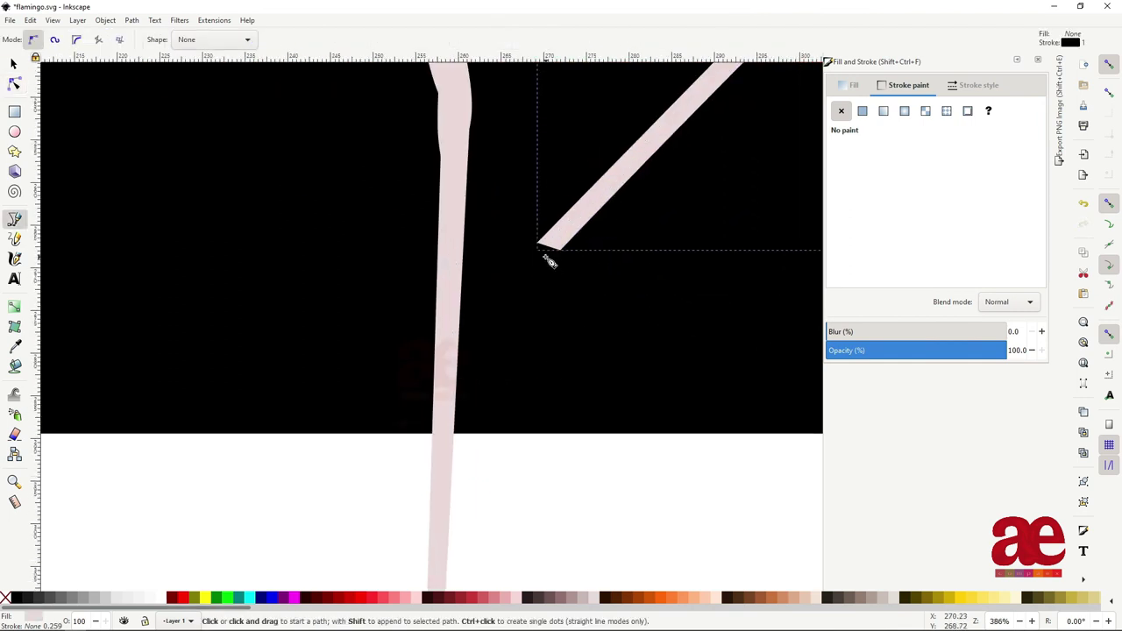
{"action": "left_click", "coordinate": [538, 246]}
- Close a pointed foot shape and fill it with the leg's pink
{"action": "left_click", "coordinate": [402, 417]}
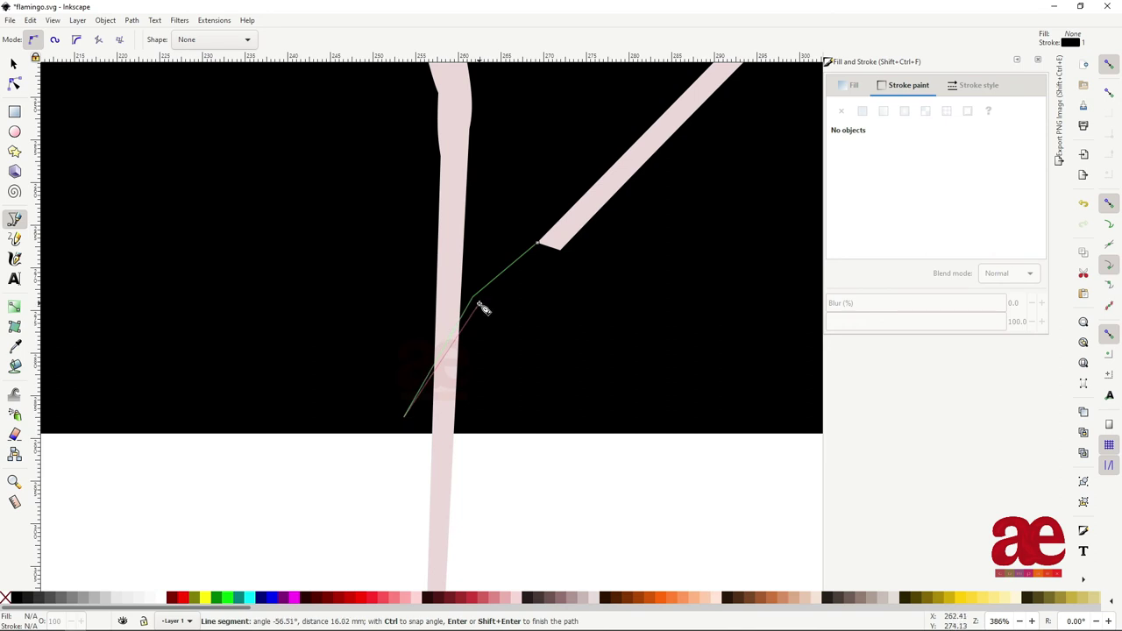
{"action": "left_click", "coordinate": [543, 235]}
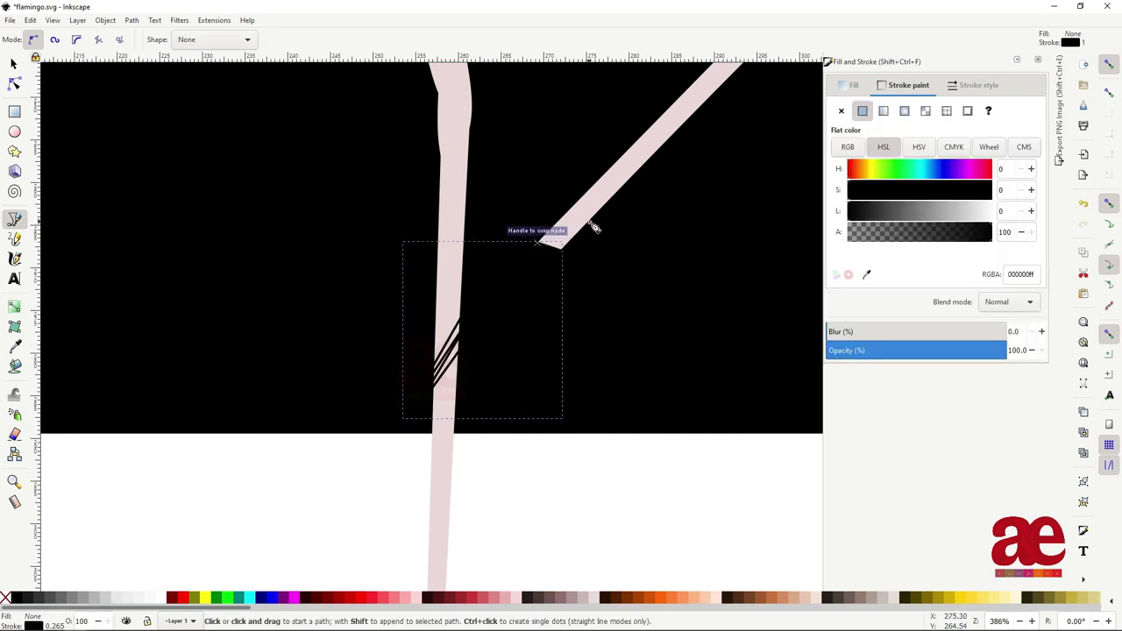
{"action": "key", "text": "d"}
{"action": "left_click", "coordinate": [602, 213]}
{"action": "key", "text": "Escape"}
{"action": "scroll", "coordinate": [552, 233], "scroll_direction": "up", "scroll_amount": 3}
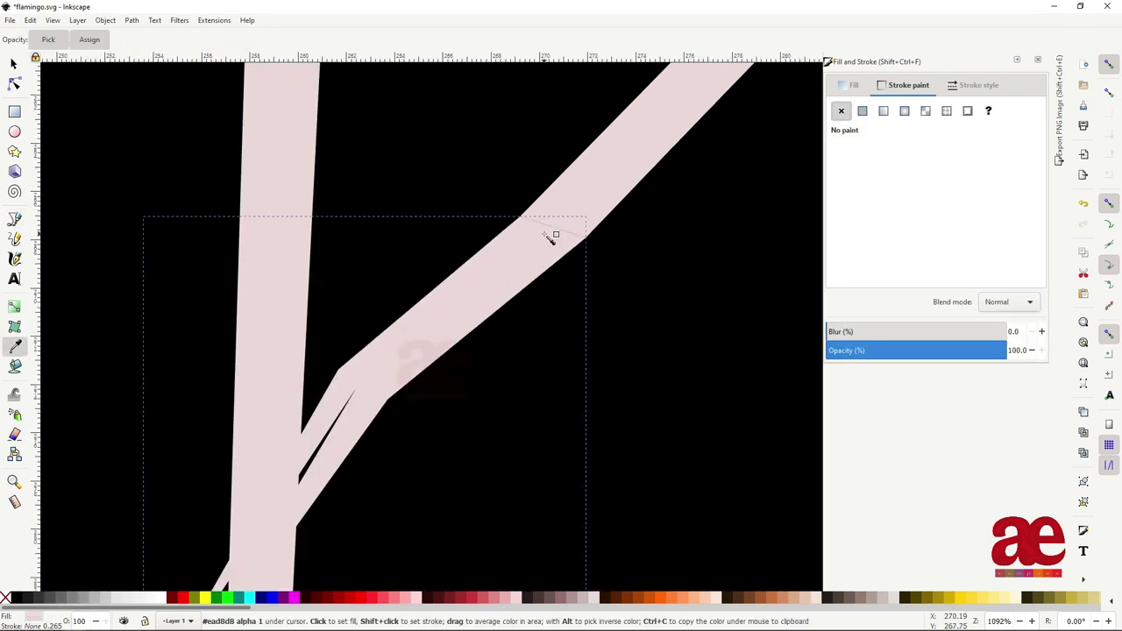
{"action": "key", "text": "b"}
- Curve the pink tip's lower edge and nudge the inner nodes where the legs cross
{"action": "key", "text": "s"}
{"action": "left_click", "coordinate": [543, 236]}
{"action": "key", "text": "n"}
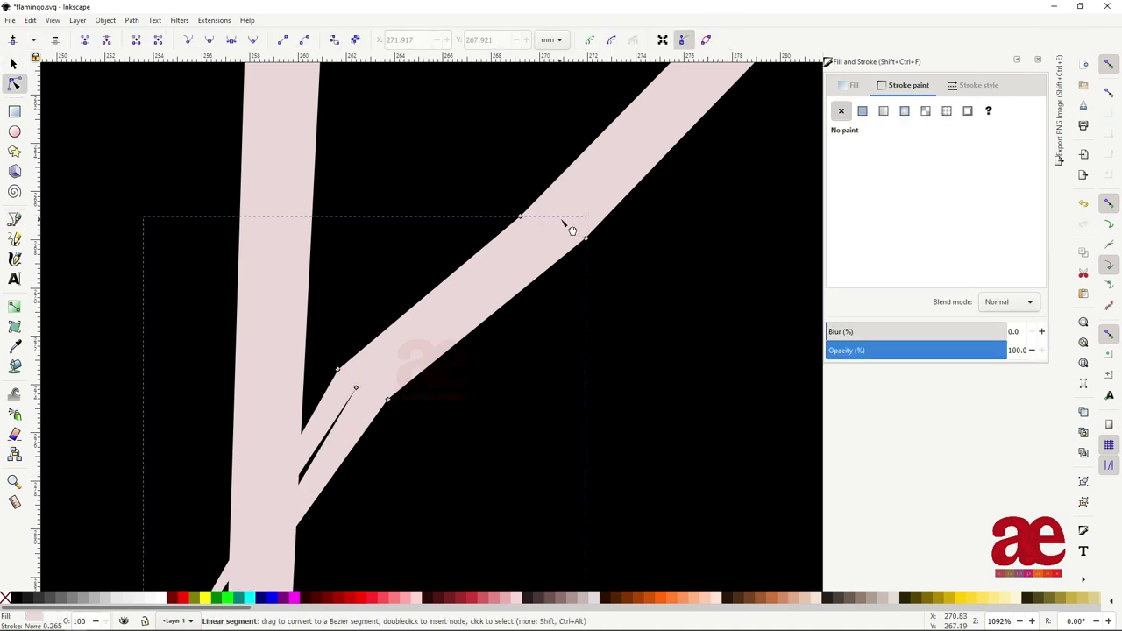
{"action": "scroll", "coordinate": [526, 263], "scroll_direction": "down", "scroll_amount": 5}
{"action": "mouse_move", "coordinate": [200, 443]}
{"action": "left_mouse_down"}
{"action": "mouse_move", "coordinate": [219, 454]}
{"action": "mouse_move", "coordinate": [188, 433]}
{"action": "mouse_move", "coordinate": [191, 488]}
{"action": "mouse_move", "coordinate": [169, 485]}
{"action": "left_mouse_up"}
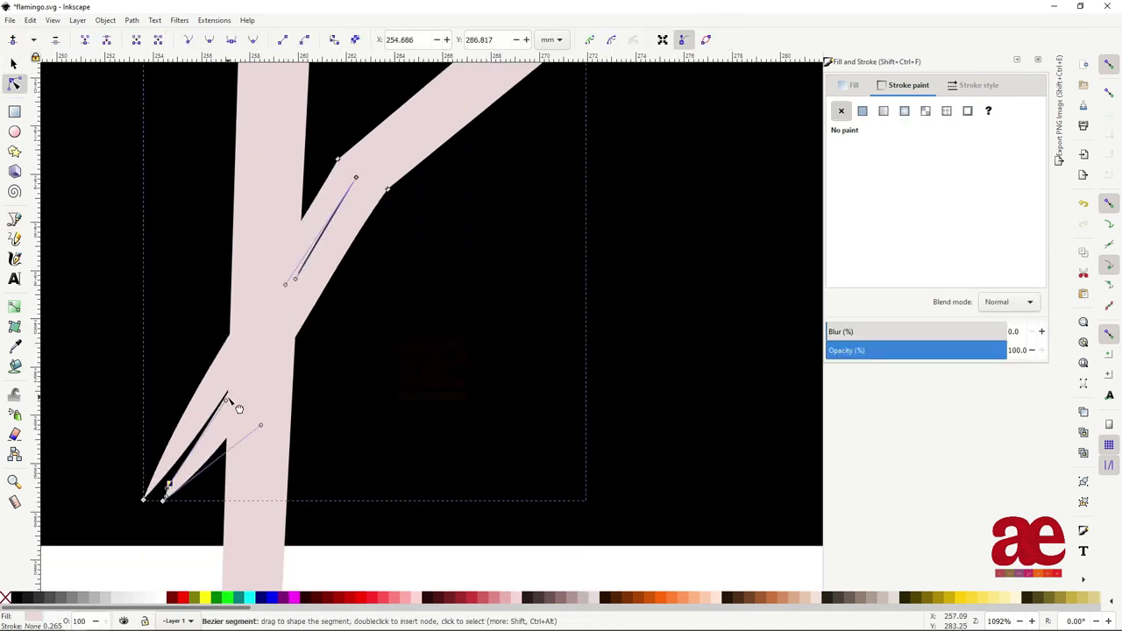
{"action": "scroll", "coordinate": [299, 408], "scroll_direction": "down", "scroll_amount": 5}
{"action": "scroll", "coordinate": [351, 396], "scroll_direction": "down", "scroll_amount": 1}
{"action": "scroll", "coordinate": [366, 421], "scroll_direction": "up", "scroll_amount": 2}
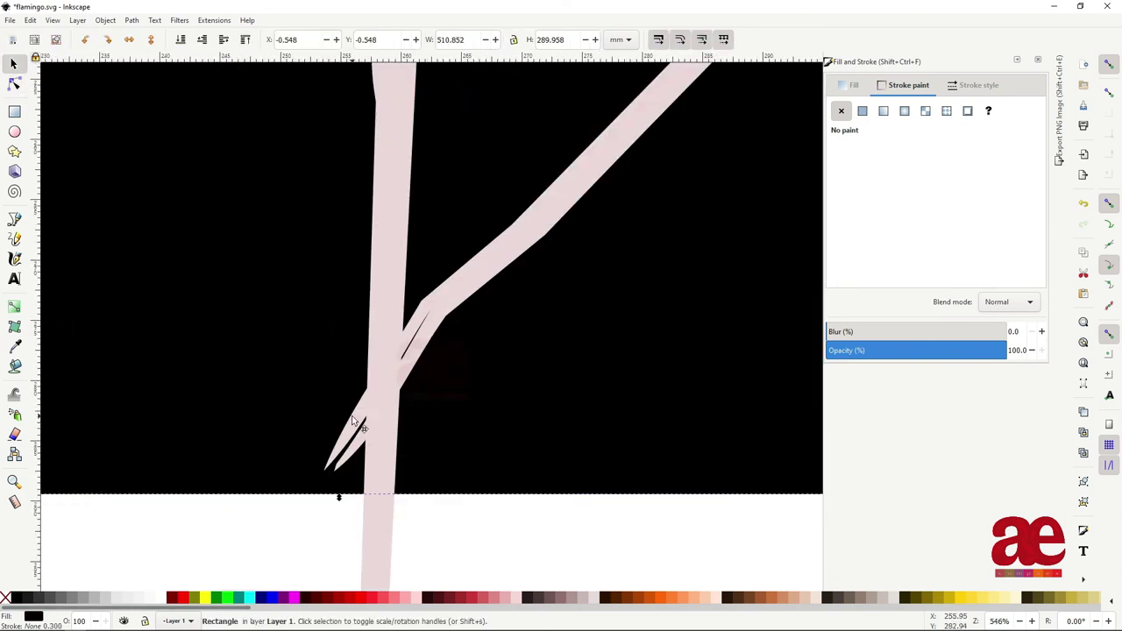
{"action": "scroll", "coordinate": [392, 358], "scroll_direction": "up", "scroll_amount": 2}
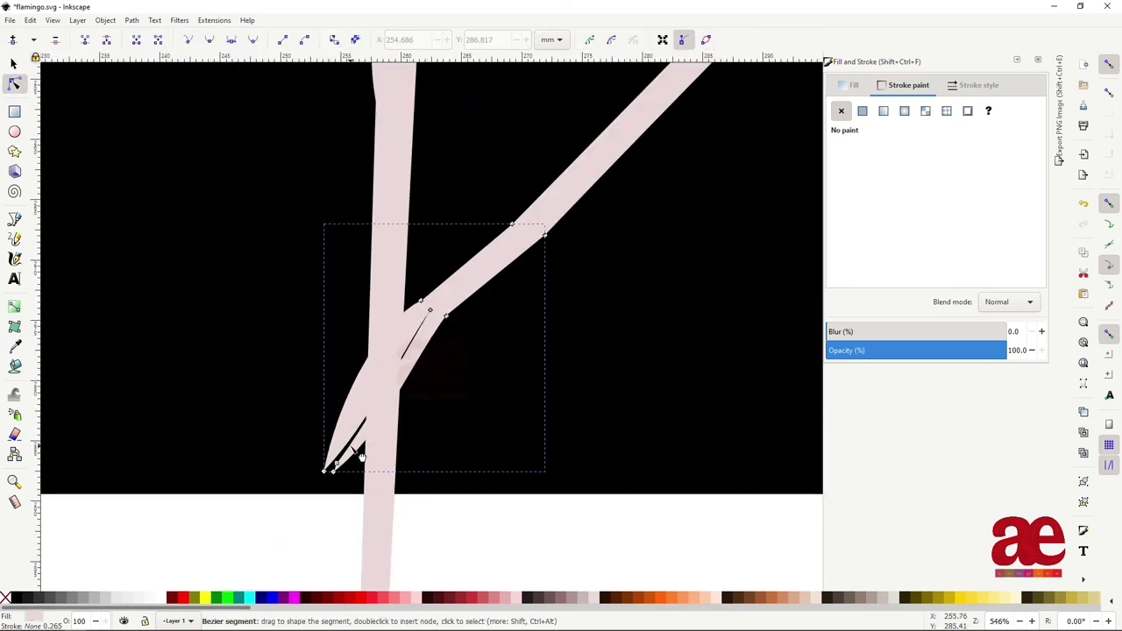
{"action": "left_click", "coordinate": [392, 358]}
{"action": "left_click_drag", "start_coordinate": [446, 315], "coordinate": [448, 325]}
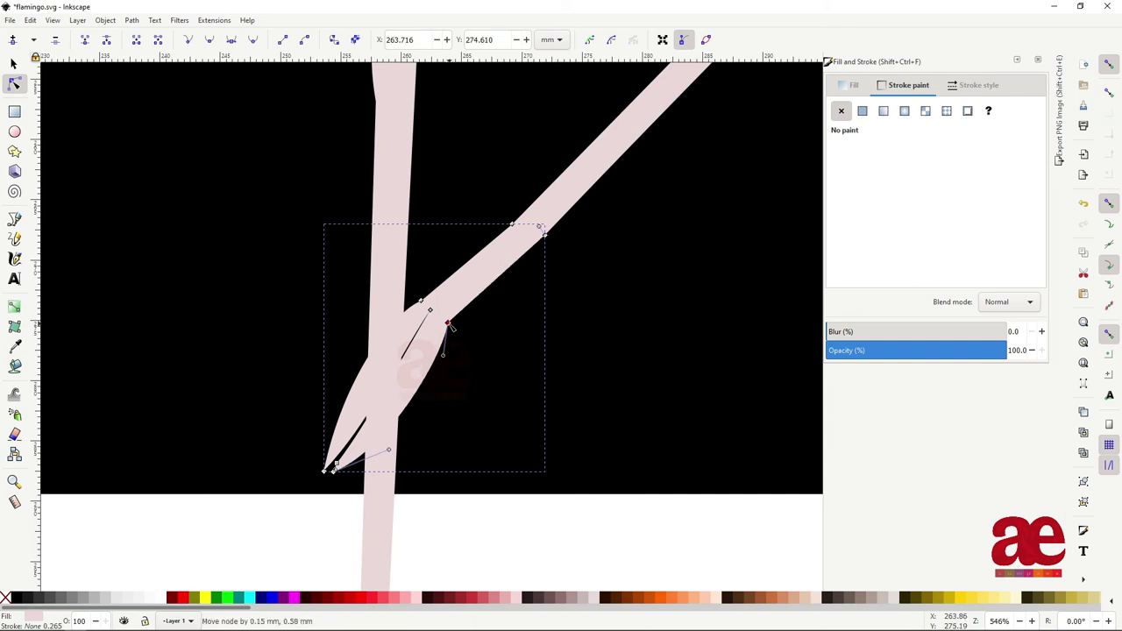
- Shrink the whole flamingo to about 85%, shift it right and up, and start a tail path
{"action": "key", "text": "s"}
{"action": "scroll", "coordinate": [452, 369], "scroll_direction": "down", "scroll_amount": 2}
{"action": "scroll", "coordinate": [427, 443], "scroll_direction": "down", "scroll_amount": 5}
{"action": "scroll", "coordinate": [426, 444], "scroll_direction": "down", "scroll_amount": 1}
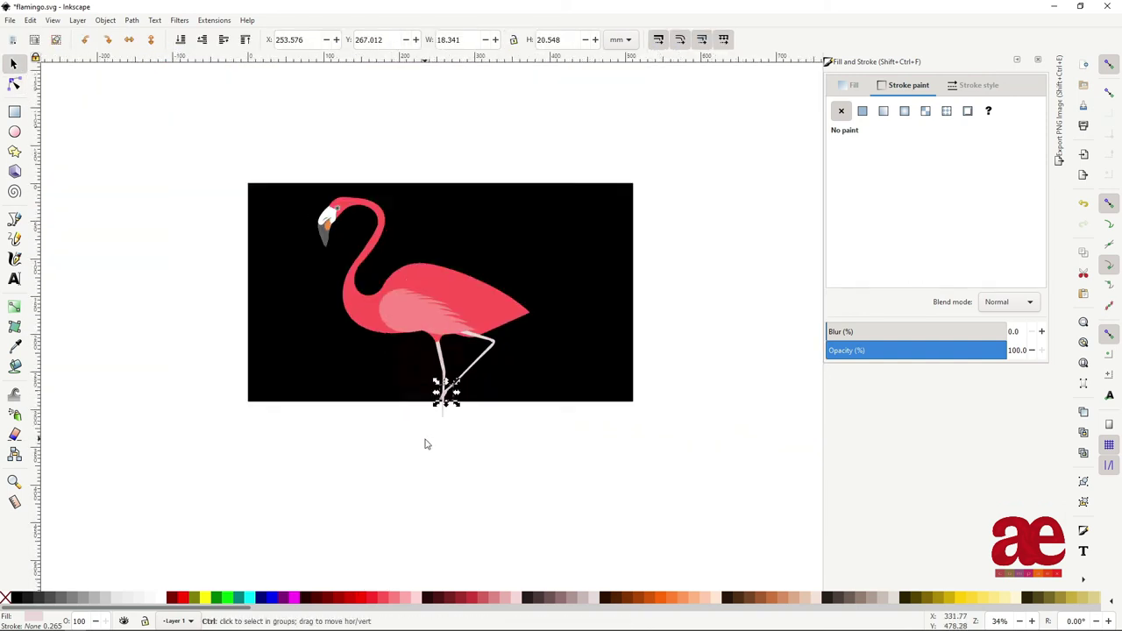
{"action": "scroll", "coordinate": [456, 444], "scroll_direction": "down", "scroll_amount": 1}
{"action": "key", "text": "Escape"}
{"action": "left_click_drag", "start_coordinate": [501, 445], "coordinate": [498, 439]}
{"action": "left_click_drag", "start_coordinate": [503, 257], "coordinate": [480, 287]}
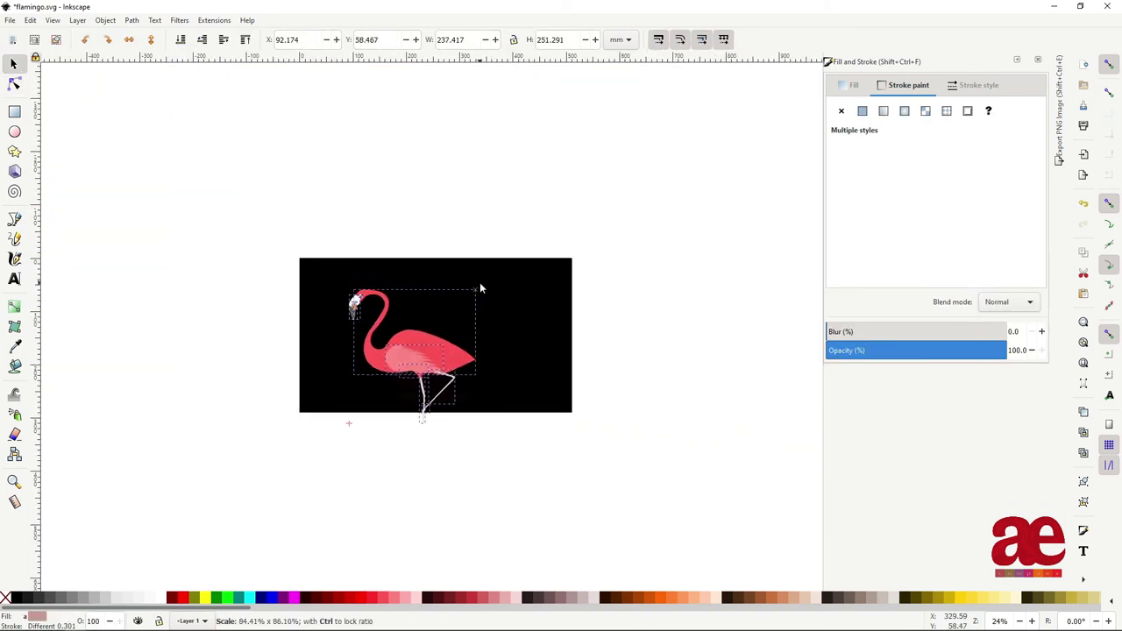
{"action": "scroll", "coordinate": [395, 339], "scroll_direction": "up", "scroll_amount": 2}
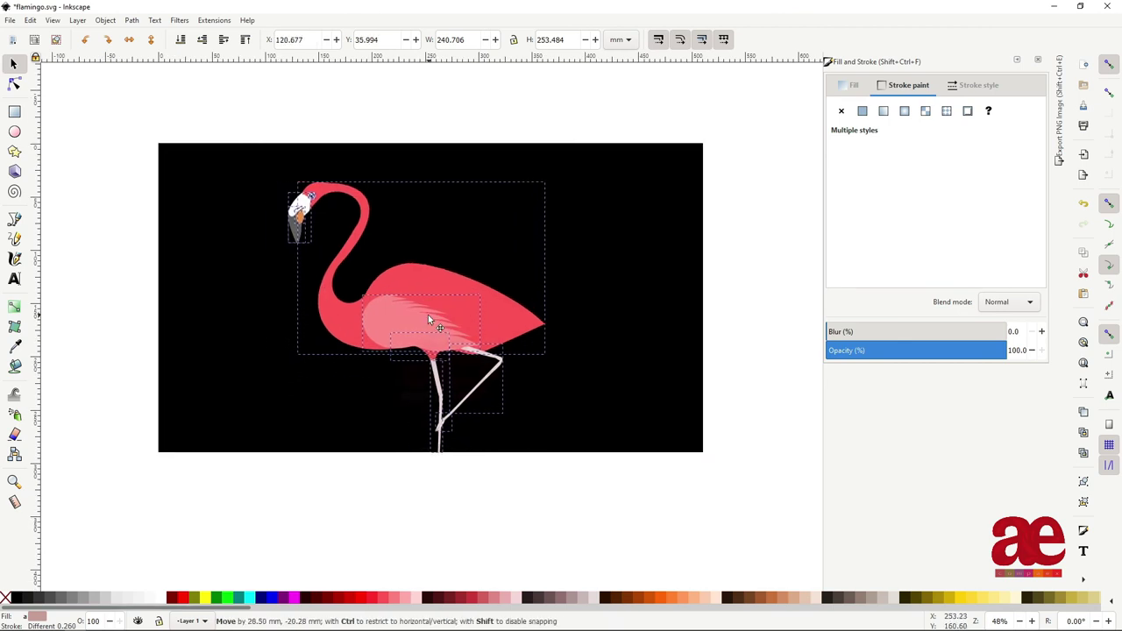
{"action": "left_click_drag", "start_coordinate": [394, 338], "coordinate": [430, 323]}
{"action": "key", "text": "Escape"}
{"action": "scroll", "coordinate": [538, 387], "scroll_direction": "up", "scroll_amount": 2}
{"action": "key", "text": "b"}
{"action": "left_click", "coordinate": [530, 264]}
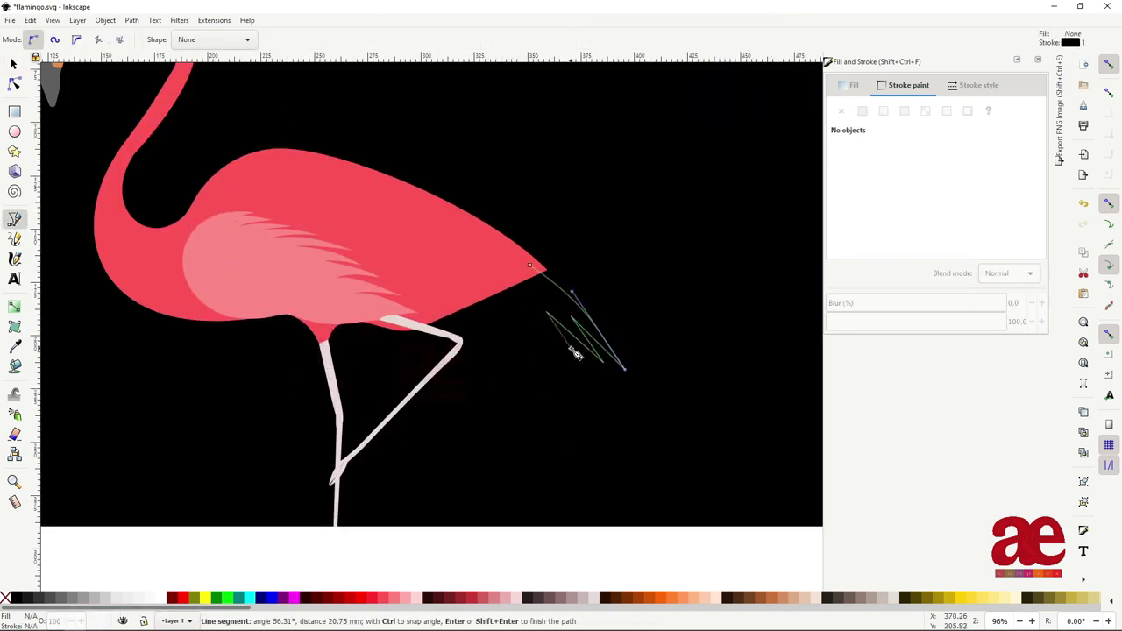
- Finish the pointed tail feather shape, fill it light pink and send it behind the body
{"action": "left_click", "coordinate": [531, 269]}
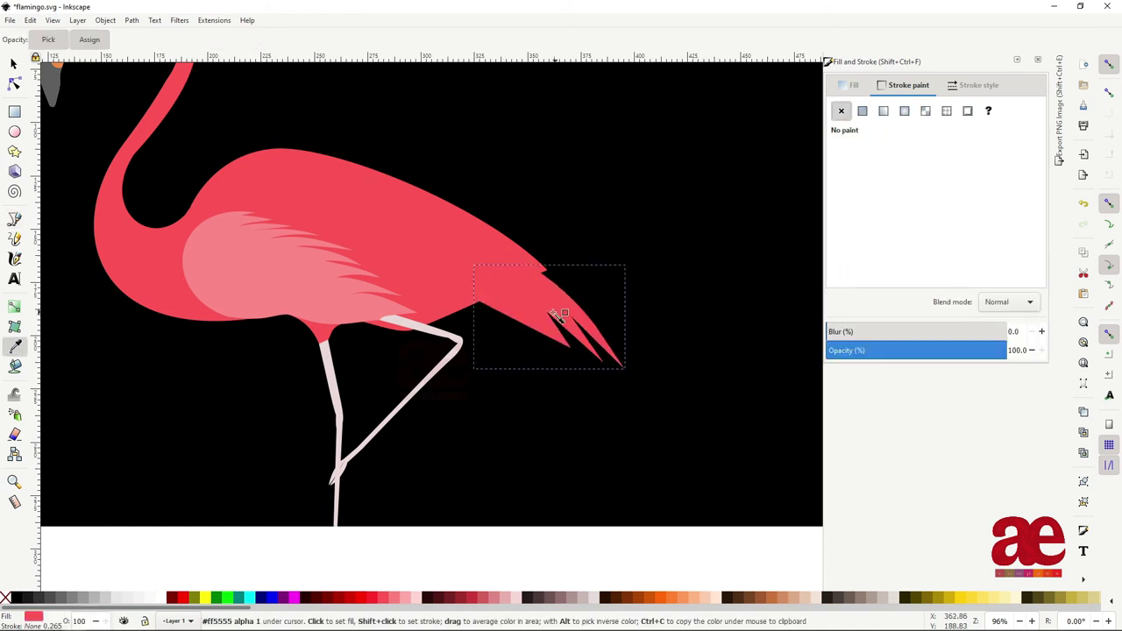
{"action": "scroll", "coordinate": [559, 317], "scroll_direction": "up", "scroll_amount": 2}
{"action": "left_click", "coordinate": [148, 291]}
{"action": "key", "text": "s"}
{"action": "left_click", "coordinate": [534, 290]}
{"action": "key", "text": "d"}
{"action": "left_click", "coordinate": [111, 289]}
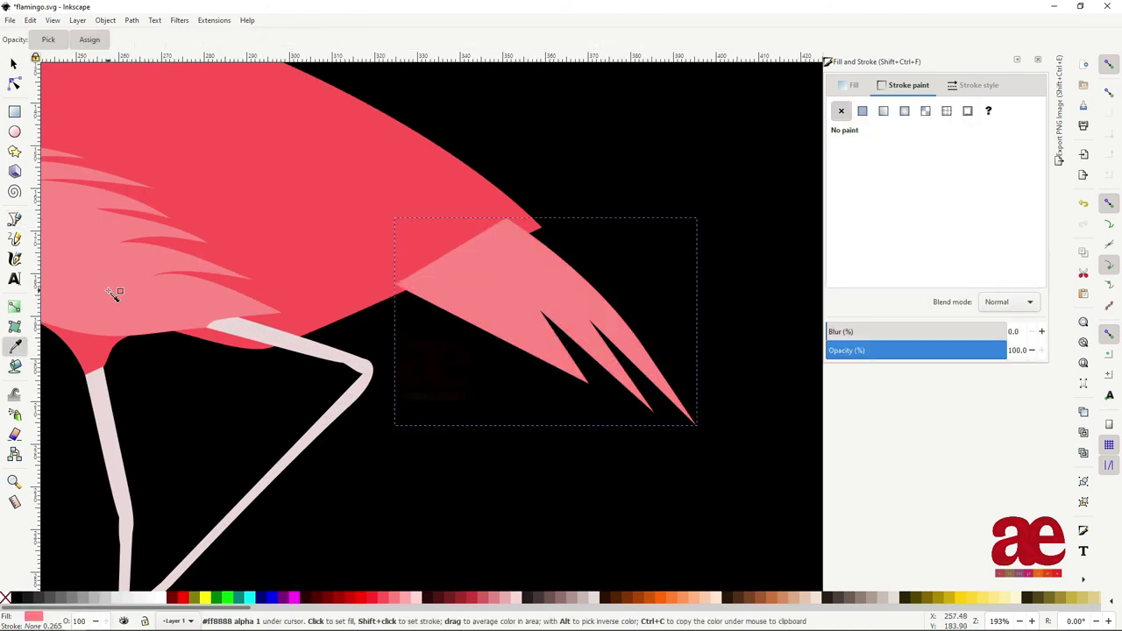
{"action": "scroll", "coordinate": [517, 263], "scroll_direction": "up", "scroll_amount": 1}
{"action": "key", "text": "Page_Down"}
- Curve the tail's outer edge, both notches and its long lower edge
{"action": "key", "text": "n"}
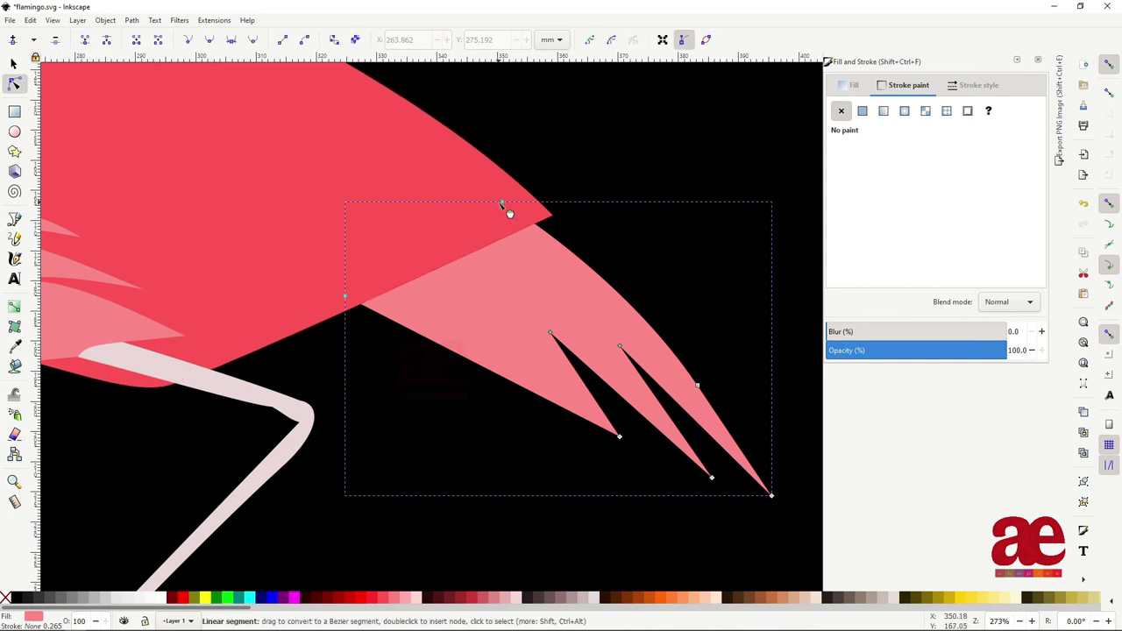
{"action": "mouse_move", "coordinate": [650, 343]}
{"action": "left_mouse_down"}
{"action": "mouse_move", "coordinate": [679, 343]}
{"action": "mouse_move", "coordinate": [639, 388]}
{"action": "left_mouse_up"}
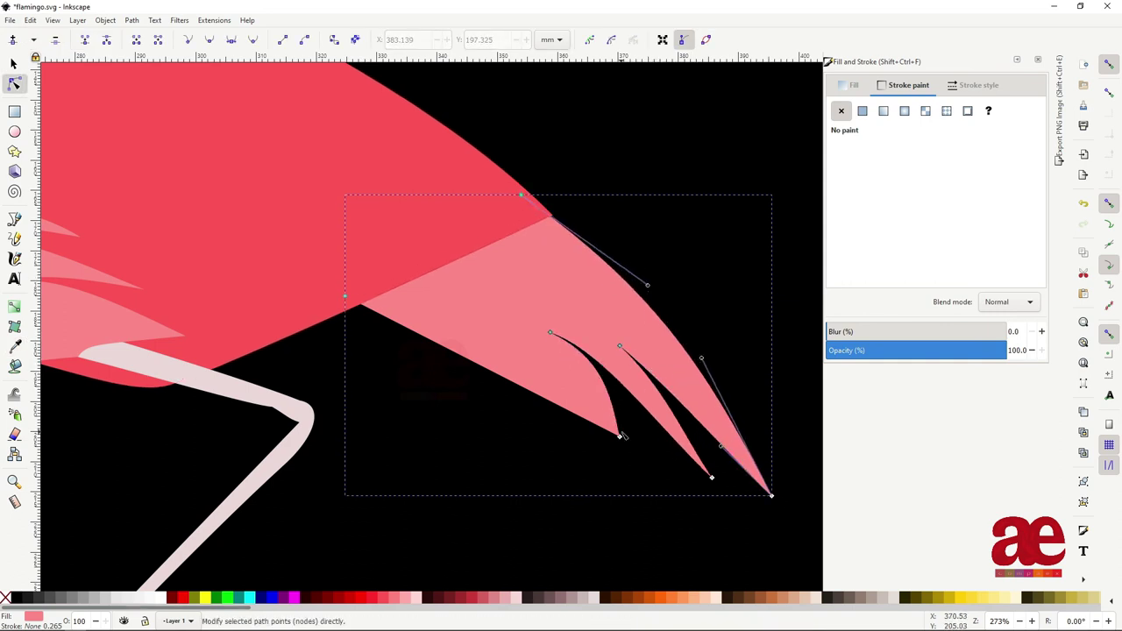
{"action": "left_click_drag", "start_coordinate": [619, 436], "coordinate": [656, 465]}
{"action": "left_click_drag", "start_coordinate": [590, 385], "coordinate": [607, 384]}
{"action": "left_click_drag", "start_coordinate": [711, 477], "coordinate": [700, 481]}
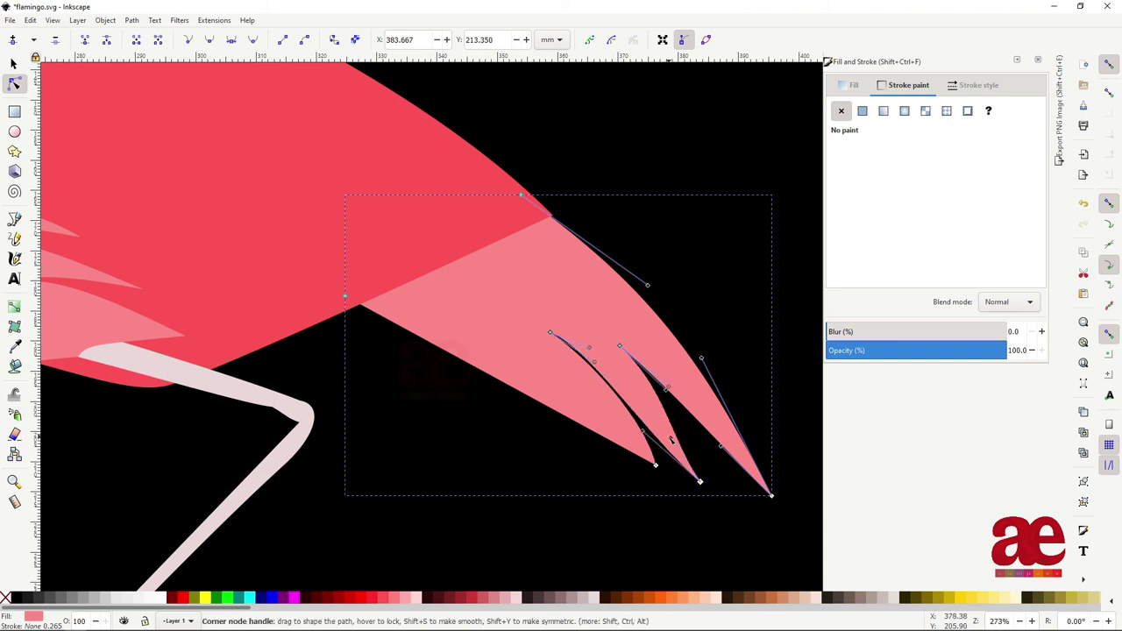
{"action": "left_click_drag", "start_coordinate": [660, 414], "coordinate": [675, 405]}
{"action": "mouse_move", "coordinate": [487, 374]}
{"action": "left_mouse_down"}
{"action": "mouse_move", "coordinate": [486, 353]}
{"action": "mouse_move", "coordinate": [439, 313]}
{"action": "left_mouse_up"}
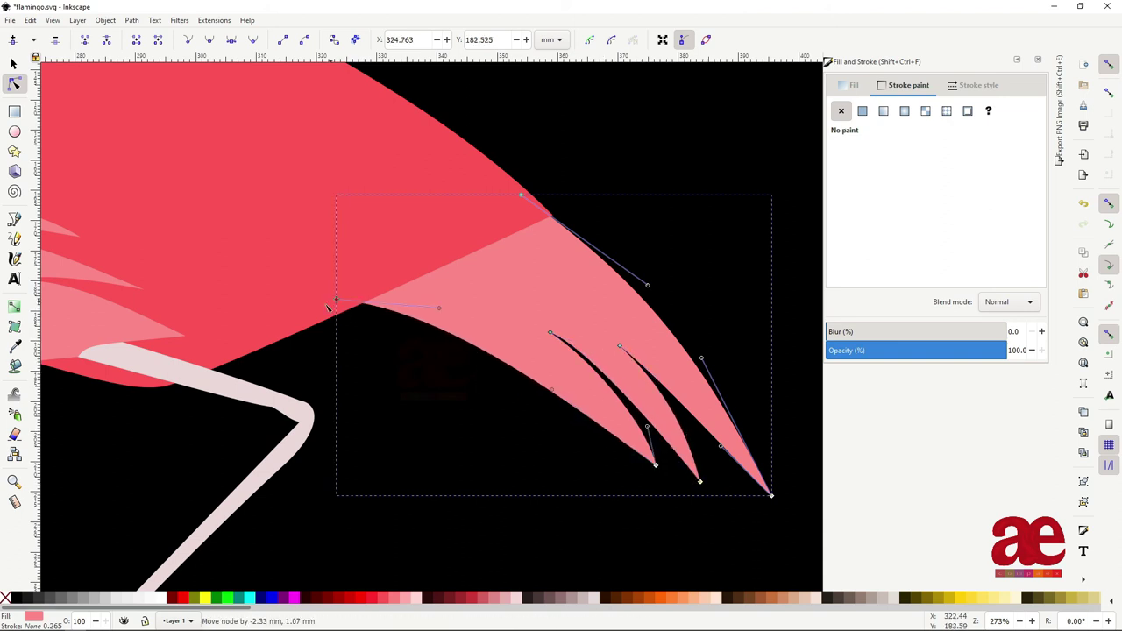
{"action": "scroll", "coordinate": [383, 369], "scroll_direction": "down", "scroll_amount": 5, "text": "ctrl"}
{"action": "left_click", "coordinate": [271, 299]}
{"action": "scroll", "coordinate": [277, 332], "scroll_direction": "up", "scroll_amount": 3}
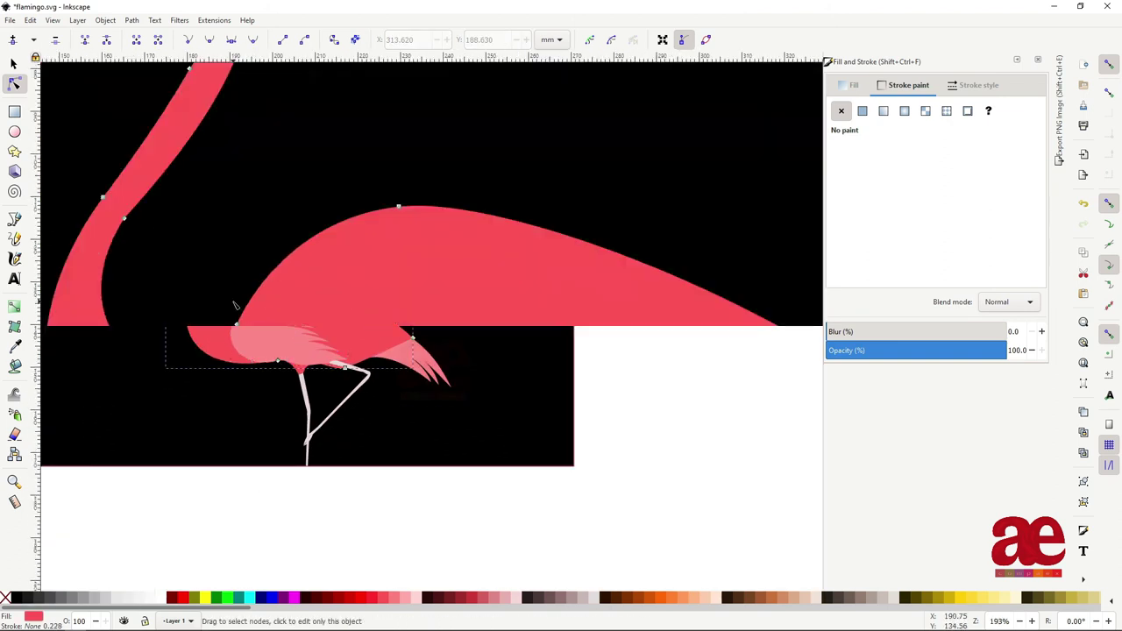
{"action": "key", "text": "ctrl+shift+f"}
- Draw a closed zig-zag feather outline across the flamingo's back
{"action": "key", "text": "b"}
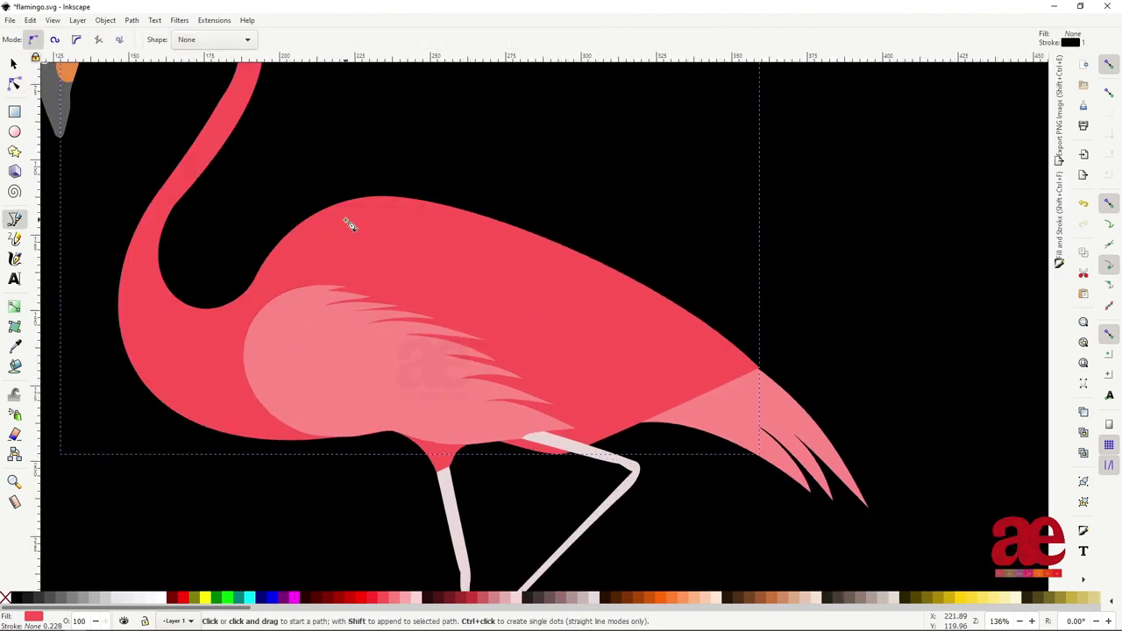
{"action": "left_click", "coordinate": [315, 232]}
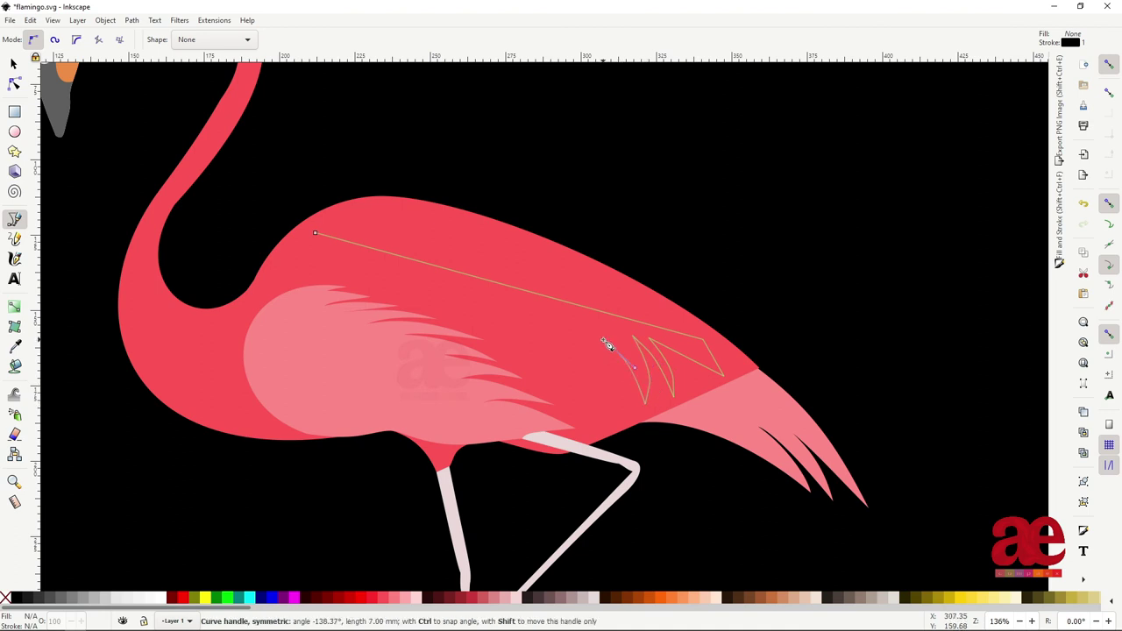
{"action": "left_click_drag", "start_coordinate": [606, 344], "coordinate": [588, 406]}
{"action": "left_click", "coordinate": [622, 428]}
{"action": "left_click_drag", "start_coordinate": [502, 319], "coordinate": [498, 314]}
{"action": "left_click", "coordinate": [523, 379]}
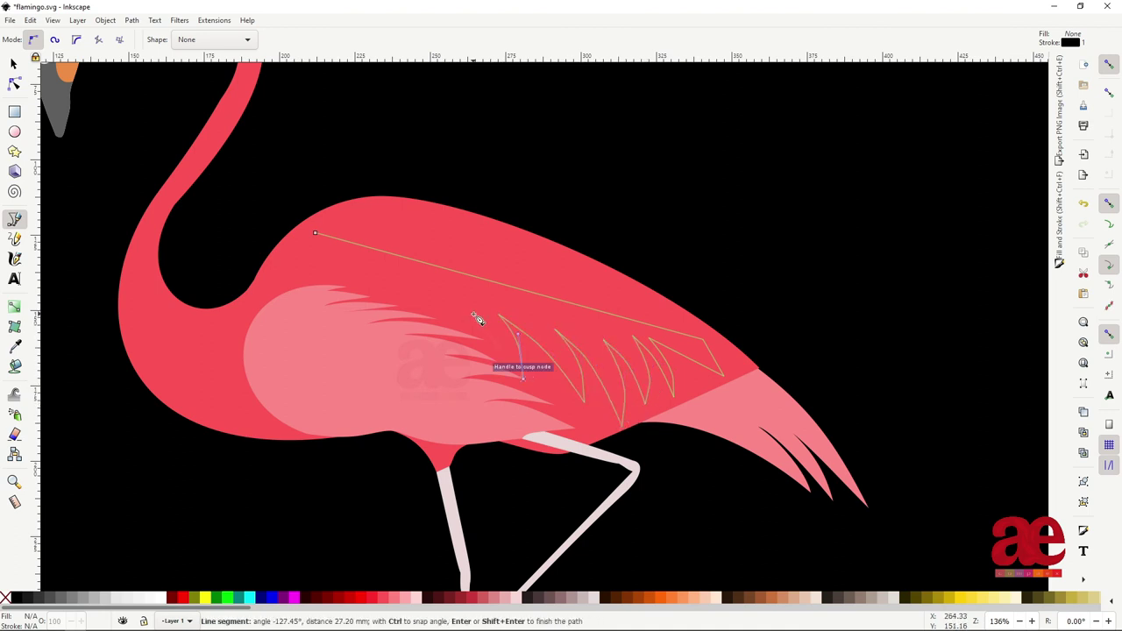
{"action": "left_click", "coordinate": [475, 313]}
{"action": "left_click", "coordinate": [314, 232]}
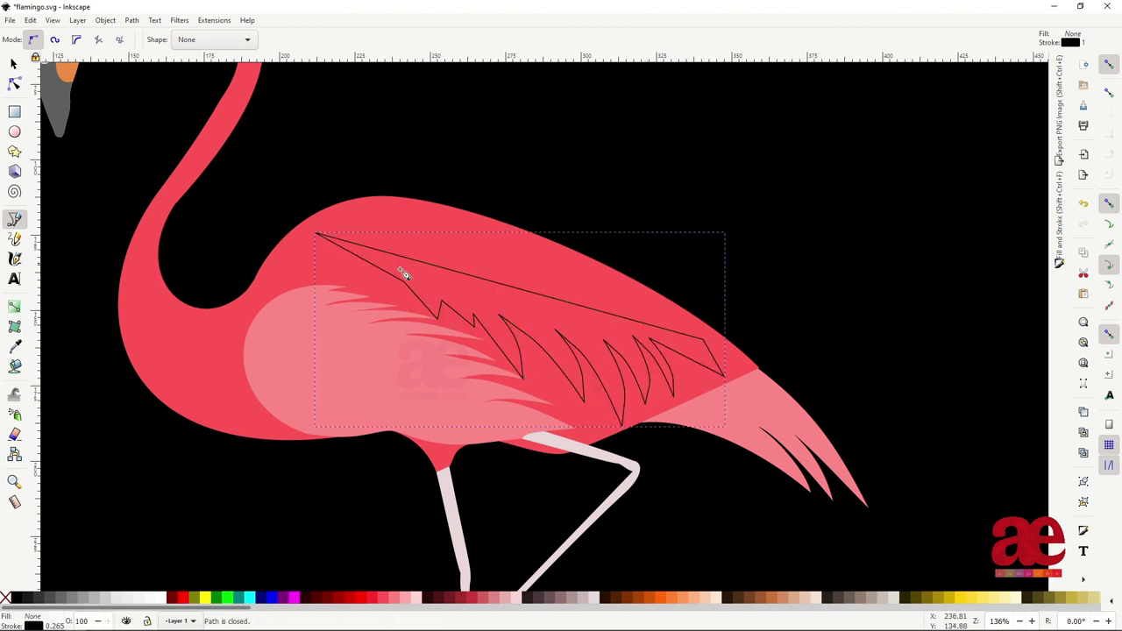
- Curve the outline's top edge along the back and fill it light pink
{"action": "key", "text": "n"}
{"action": "left_click_drag", "start_coordinate": [531, 304], "coordinate": [448, 214]}
{"action": "left_click_drag", "start_coordinate": [719, 349], "coordinate": [740, 292]}
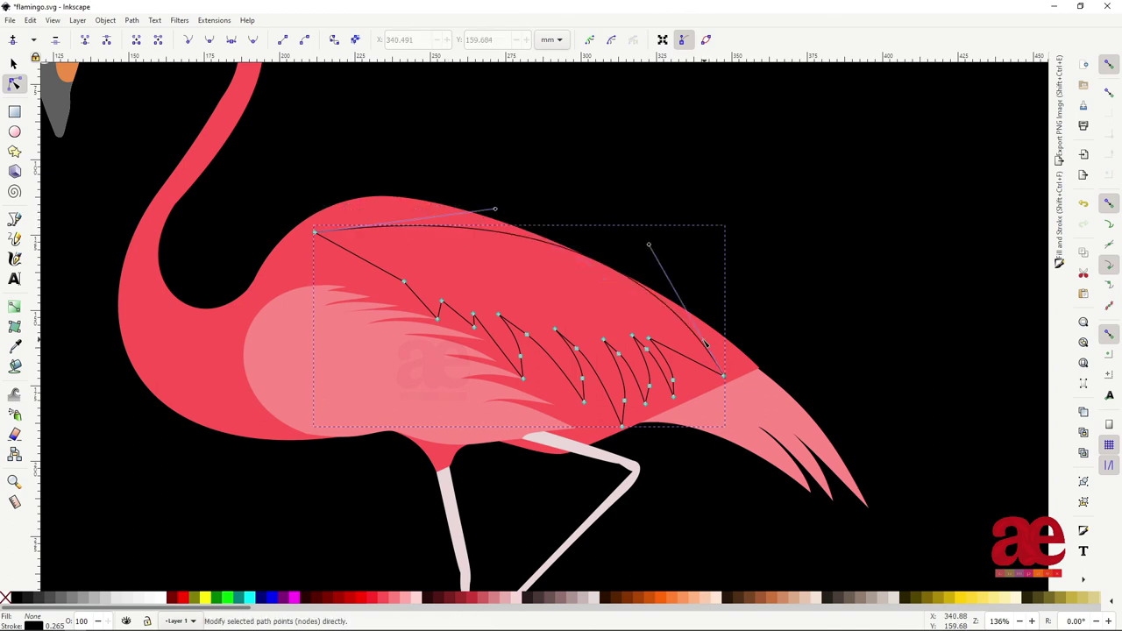
{"action": "left_click_drag", "start_coordinate": [651, 249], "coordinate": [605, 232]}
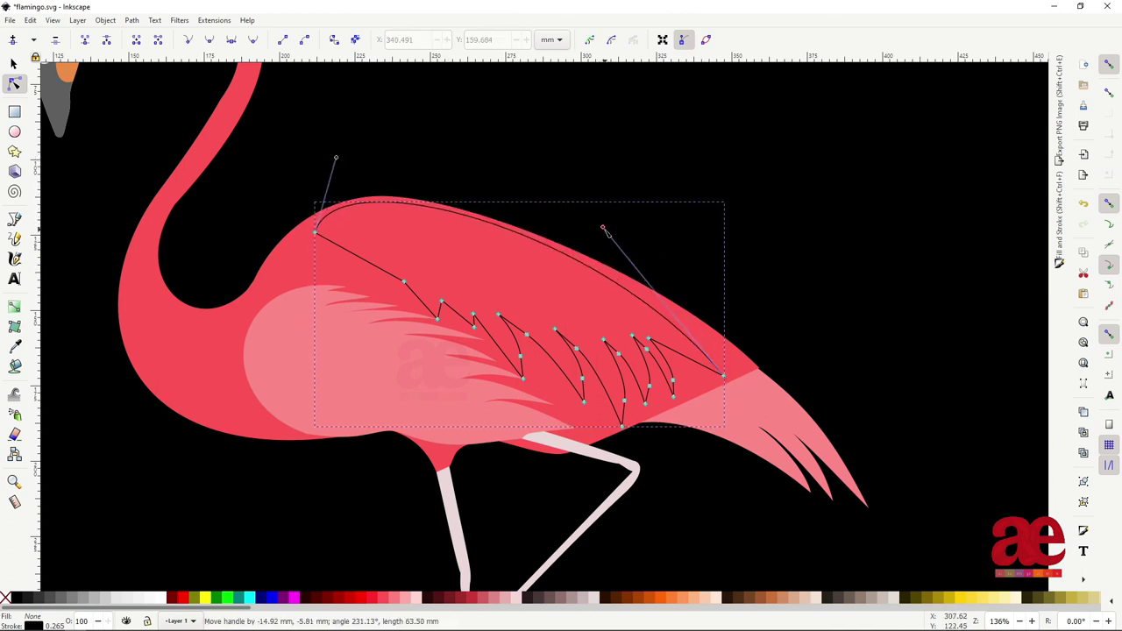
{"action": "key", "text": "d"}
{"action": "left_click", "coordinate": [793, 416]}
{"action": "key", "text": "ctrl+shift+f"}
- Reshape the first feather tip and curve a feather edge down and right
{"action": "key", "text": "5"}
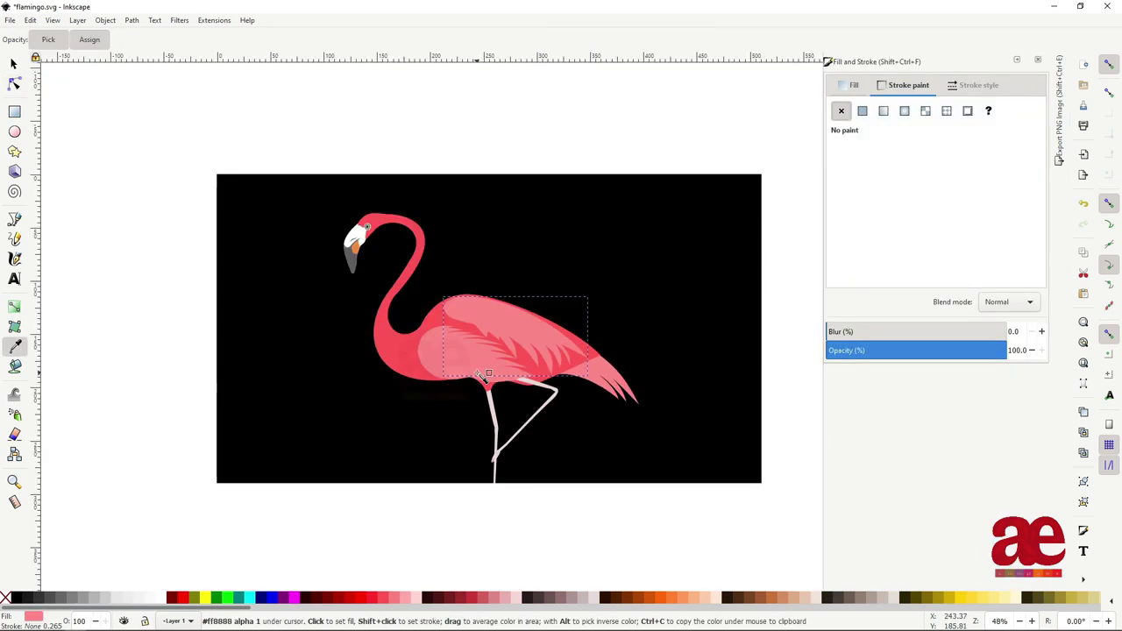
{"action": "scroll", "coordinate": [543, 335], "scroll_direction": "up", "scroll_amount": 4}
{"action": "key", "text": "n"}
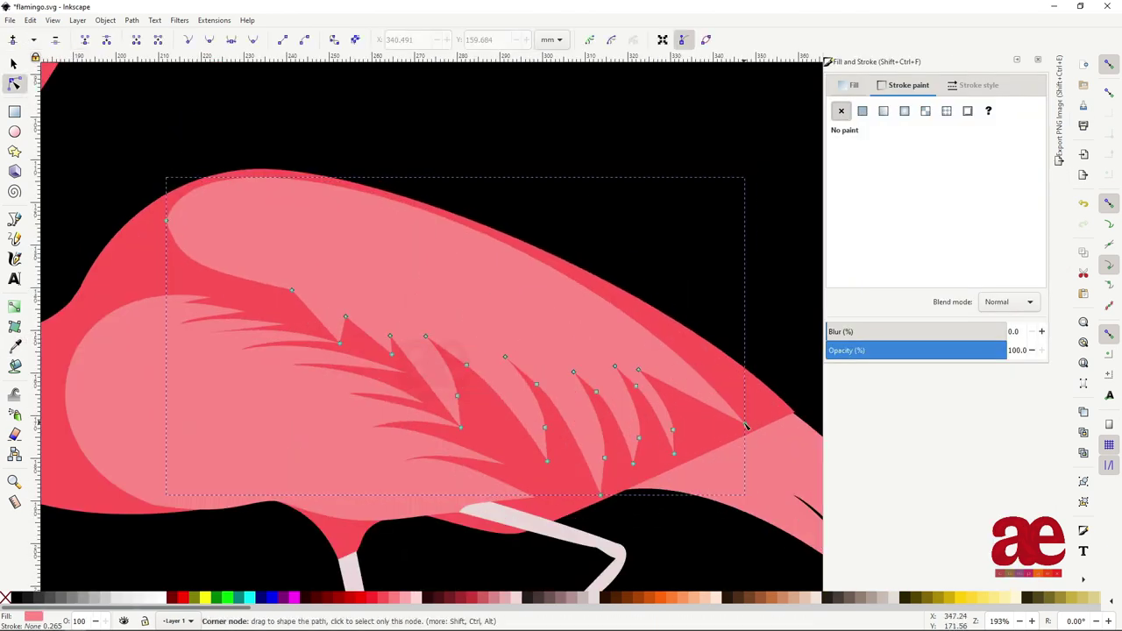
{"action": "left_click", "coordinate": [167, 220]}
{"action": "left_click_drag", "start_coordinate": [185, 250], "coordinate": [277, 312]}
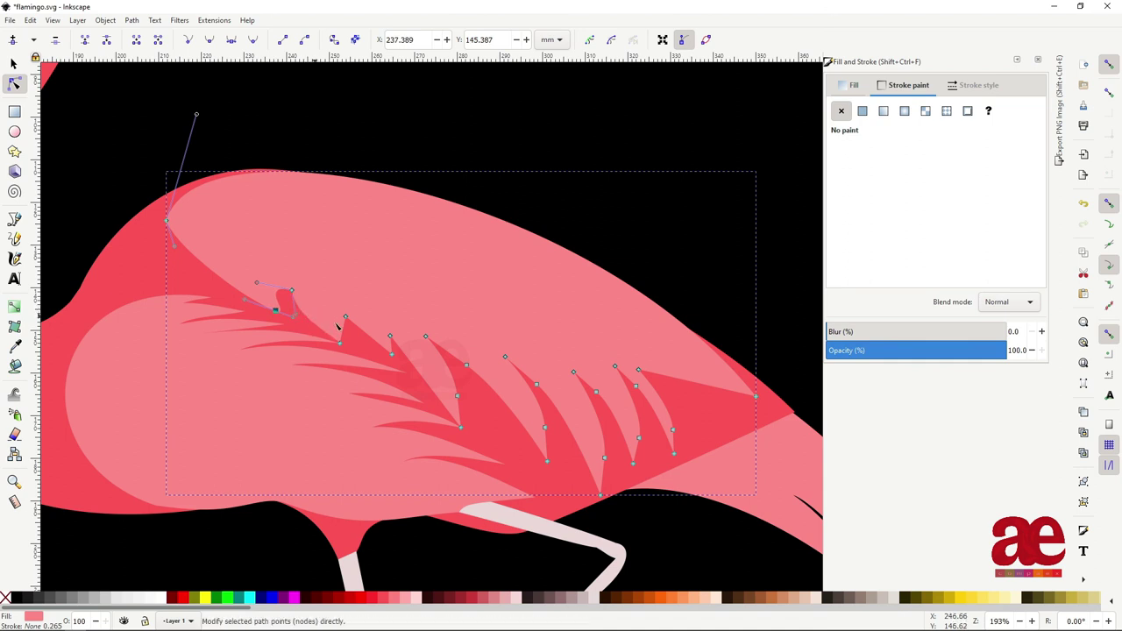
{"action": "key", "text": "Escape"}
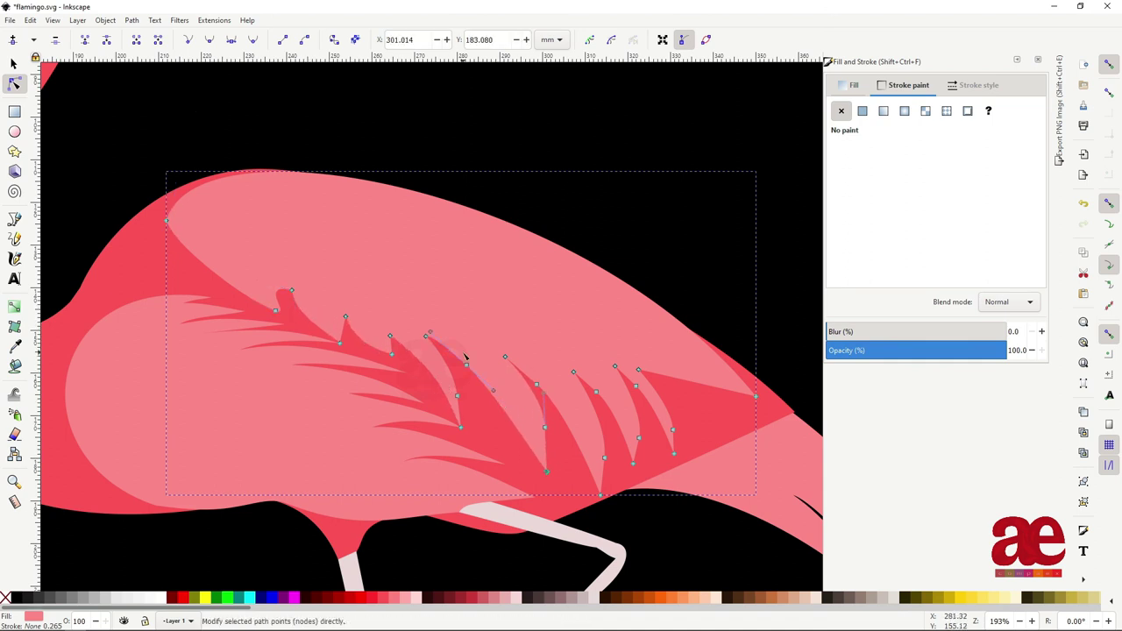
{"action": "left_click_drag", "start_coordinate": [464, 353], "coordinate": [491, 391]}
- Extend the wing layer's tip to the right and adjust its last feather point
{"action": "mouse_move", "coordinate": [674, 412]}
{"action": "left_mouse_down"}
{"action": "mouse_move", "coordinate": [777, 447]}
{"action": "mouse_move", "coordinate": [770, 426]}
{"action": "left_mouse_up"}
{"action": "left_click", "coordinate": [685, 324]}
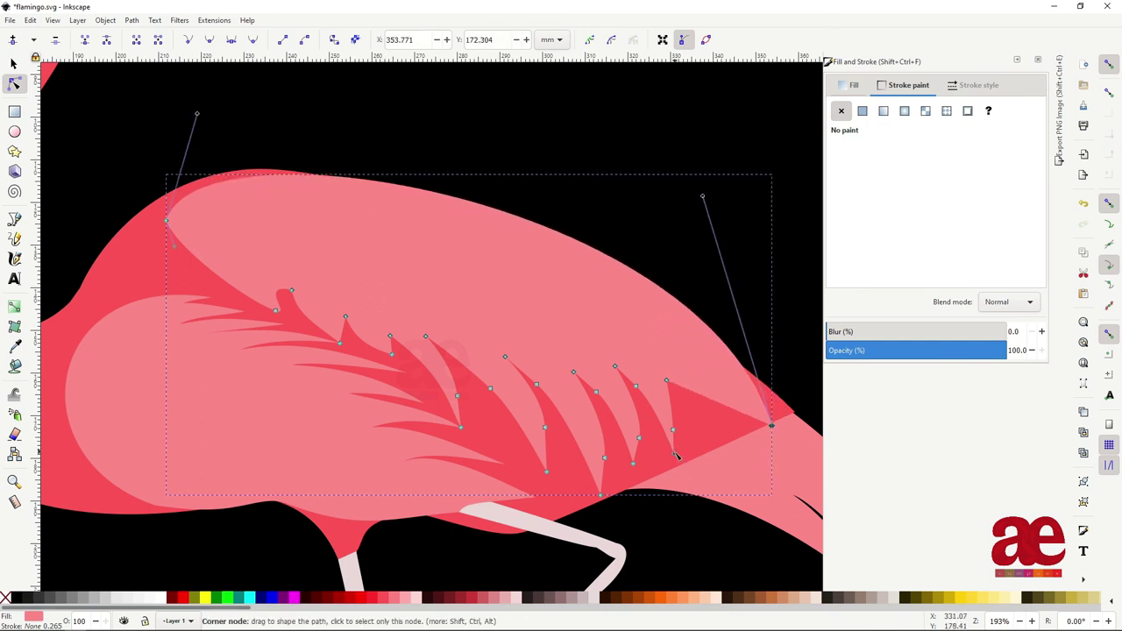
{"action": "left_click", "coordinate": [690, 430]}
{"action": "left_click_drag", "start_coordinate": [701, 463], "coordinate": [701, 460]}
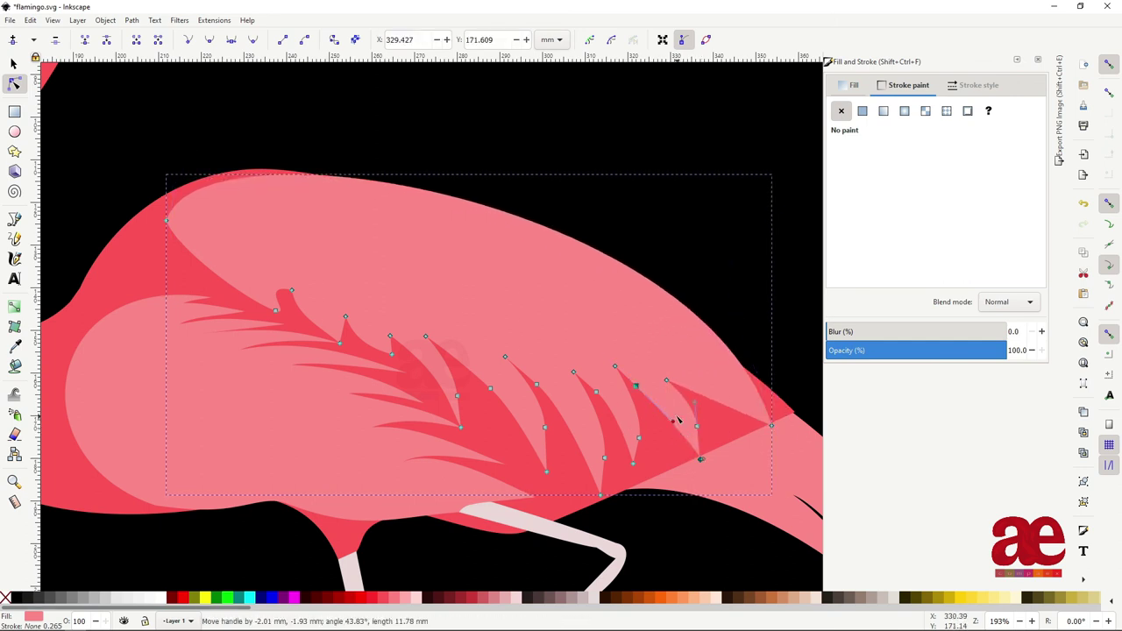
{"action": "left_click", "coordinate": [684, 396]}
{"action": "left_click_drag", "start_coordinate": [667, 395], "coordinate": [687, 396]}
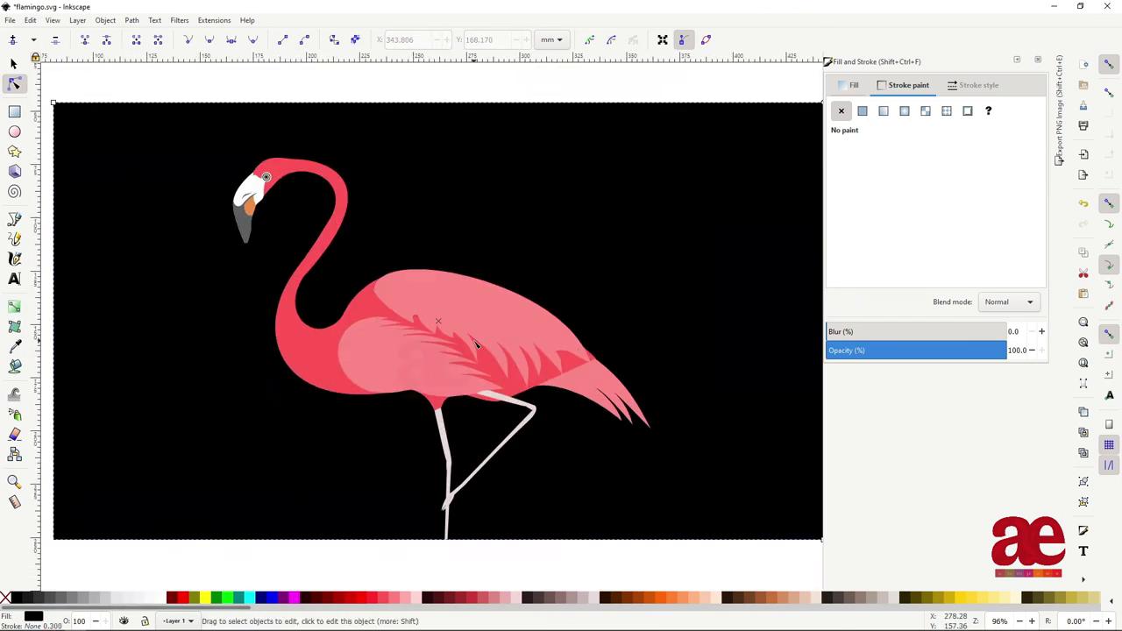
- Lower the upper wing layer's fill alpha to 63 so it turns semi-transparent
{"action": "key", "text": "s"}
{"action": "left_click", "coordinate": [849, 85]}
{"action": "mouse_move", "coordinate": [960, 232]}
{"action": "left_mouse_down"}
{"action": "mouse_move", "coordinate": [979, 233]}
{"action": "mouse_move", "coordinate": [941, 237]}
{"action": "left_mouse_up"}
- Nudge the top node of the flamingo body's back up slightly
{"action": "left_click", "coordinate": [311, 288]}
{"action": "key", "text": "n"}
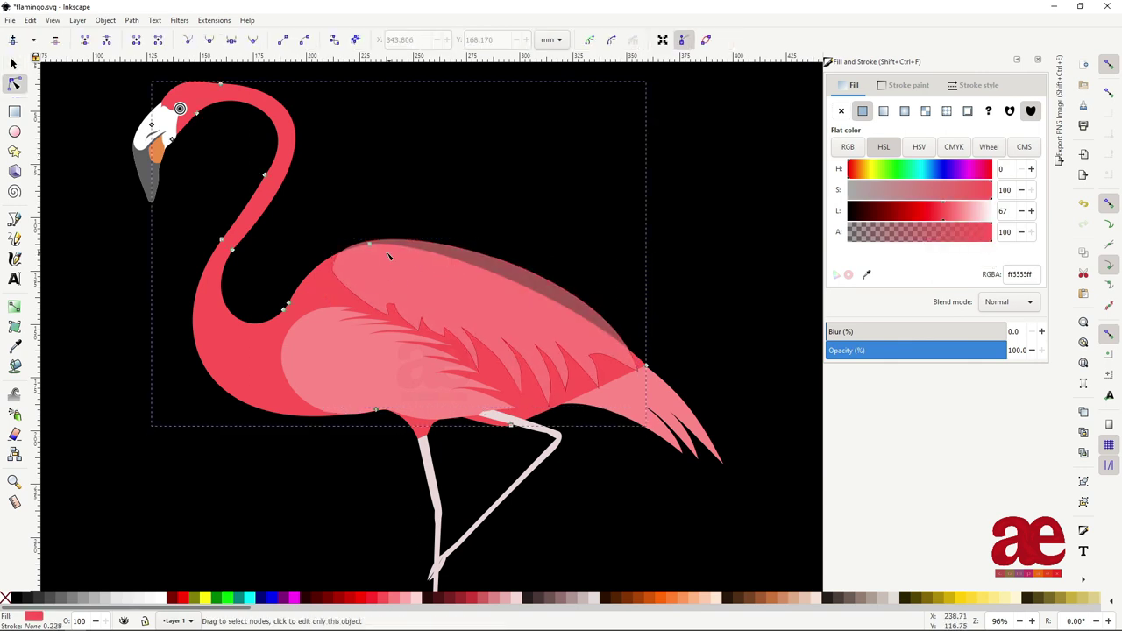
{"action": "left_click_drag", "start_coordinate": [369, 243], "coordinate": [370, 239]}
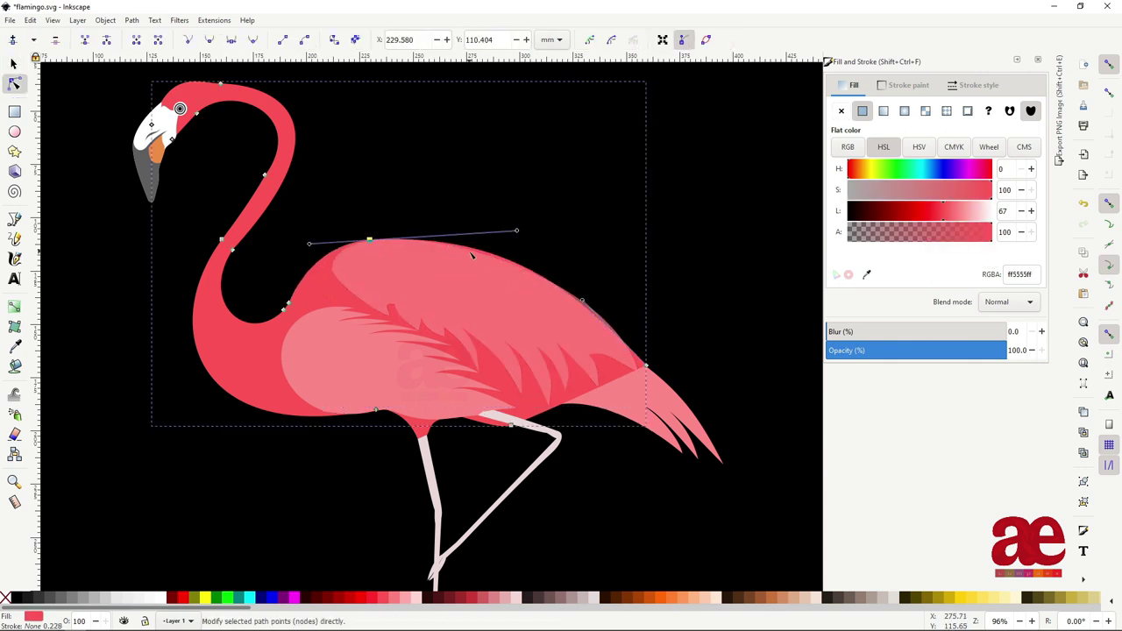
- Scroll around the drawing, selecting the upper wing layer and then the black background
{"action": "scroll", "coordinate": [472, 255], "scroll_direction": "up", "scroll_amount": 3}
{"action": "left_click", "coordinate": [397, 197]}
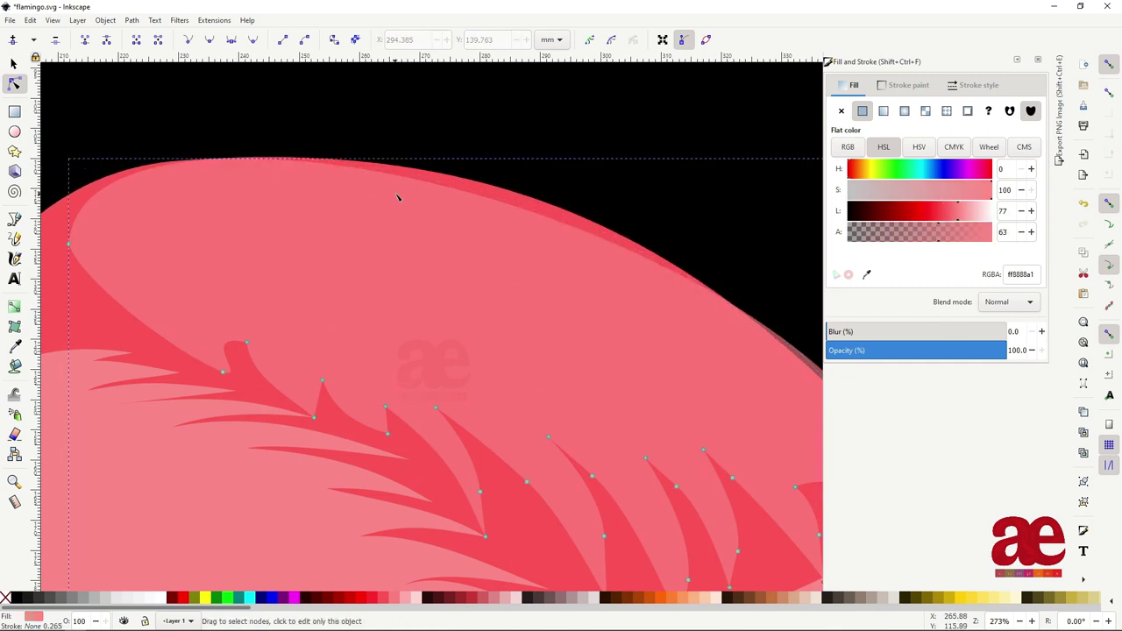
{"action": "scroll", "coordinate": [521, 306], "scroll_direction": "down", "scroll_amount": 2}
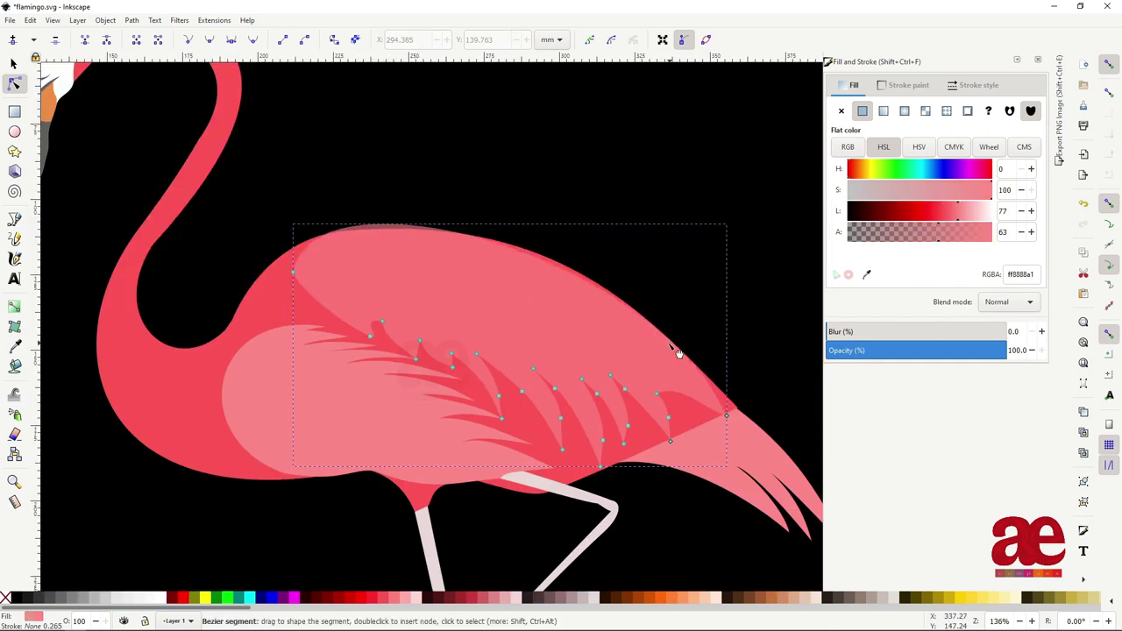
{"action": "scroll", "coordinate": [441, 278], "scroll_direction": "down", "scroll_amount": 3}
{"action": "scroll", "coordinate": [408, 395], "scroll_direction": "down", "scroll_amount": 2}
{"action": "left_click", "coordinate": [408, 395]}
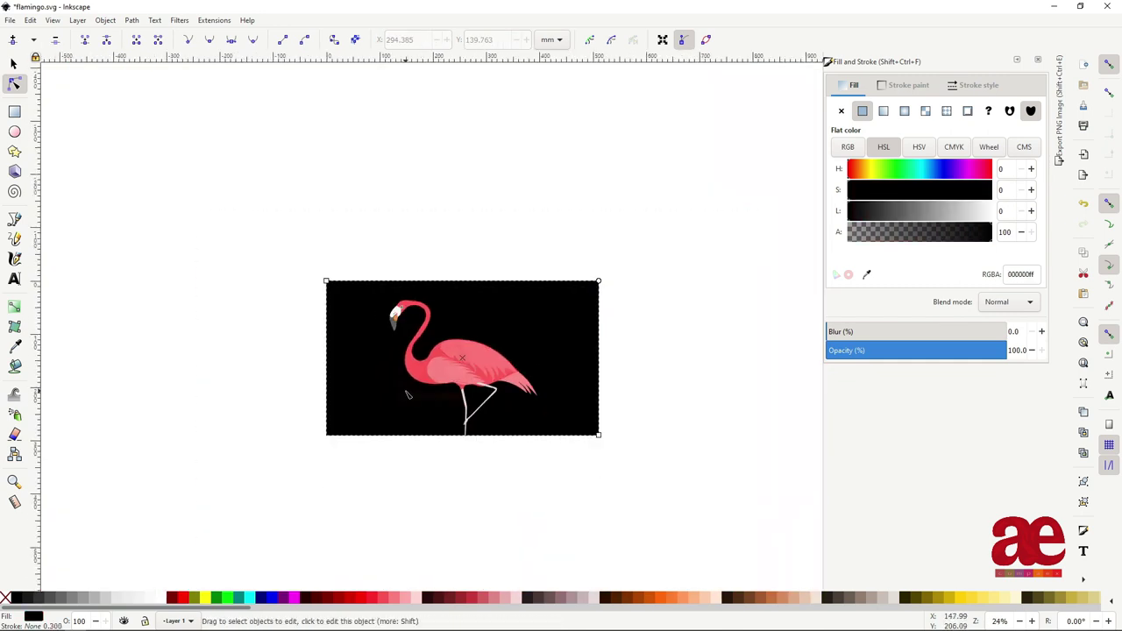
{"action": "scroll", "coordinate": [432, 397], "scroll_direction": "up", "scroll_amount": 3}
{"action": "left_click", "coordinate": [534, 478]}
{"action": "scroll", "coordinate": [531, 473], "scroll_direction": "up", "scroll_amount": 3}
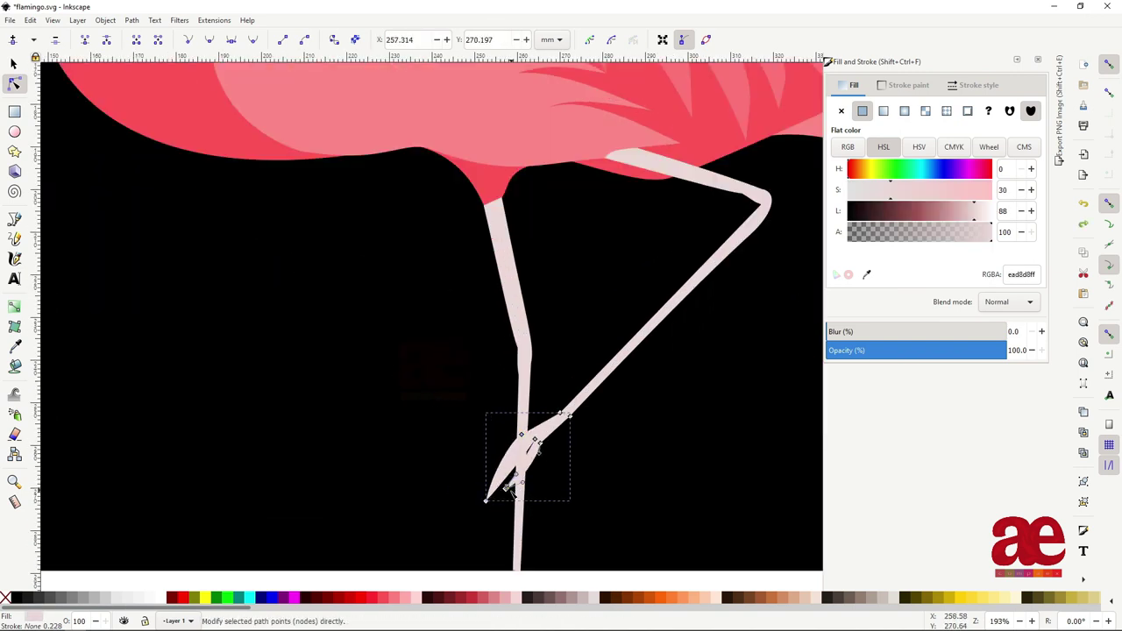
{"action": "scroll", "coordinate": [509, 483], "scroll_direction": "up", "scroll_amount": 3}
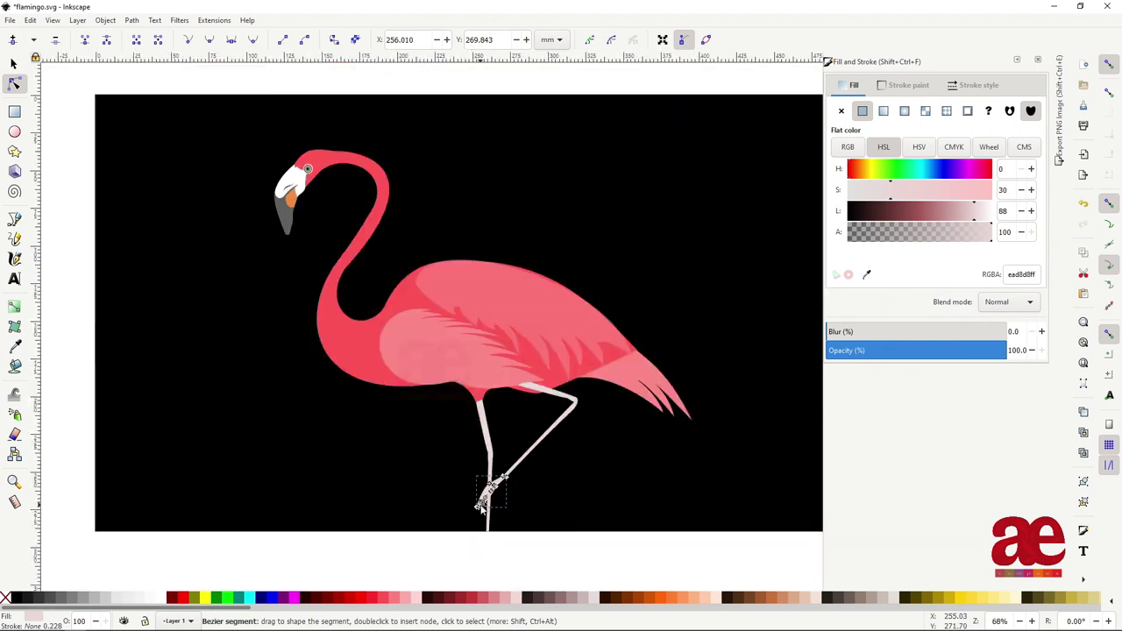